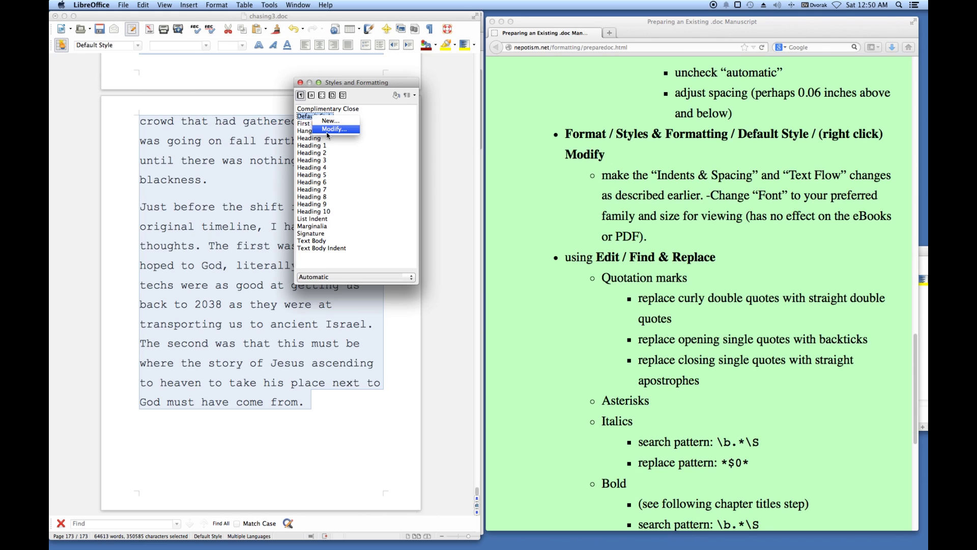
Step: Modify the Default Style paragraph style to use the Courier New font at 22pt, and close the styles list
{"action": "left_click", "coordinate": [327, 131]}
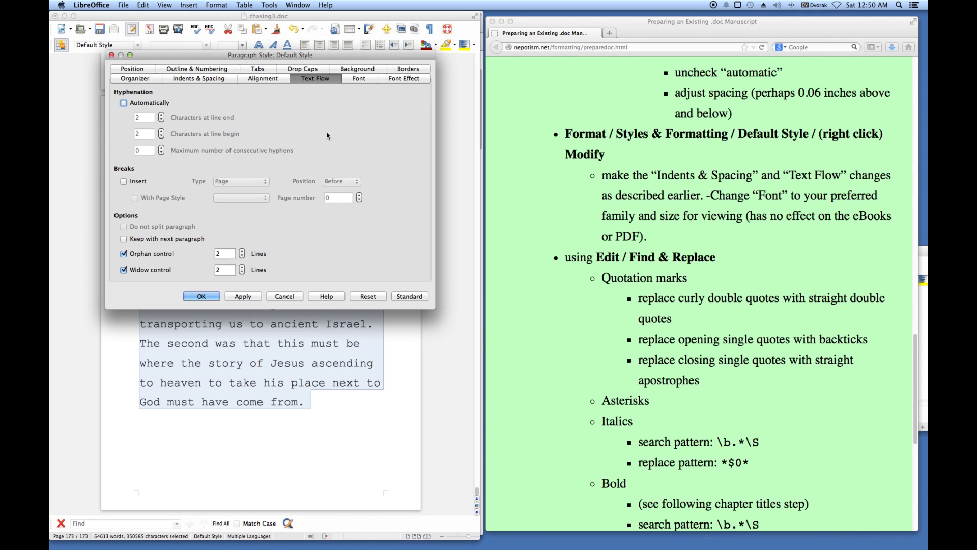
{"action": "left_click", "coordinate": [357, 80]}
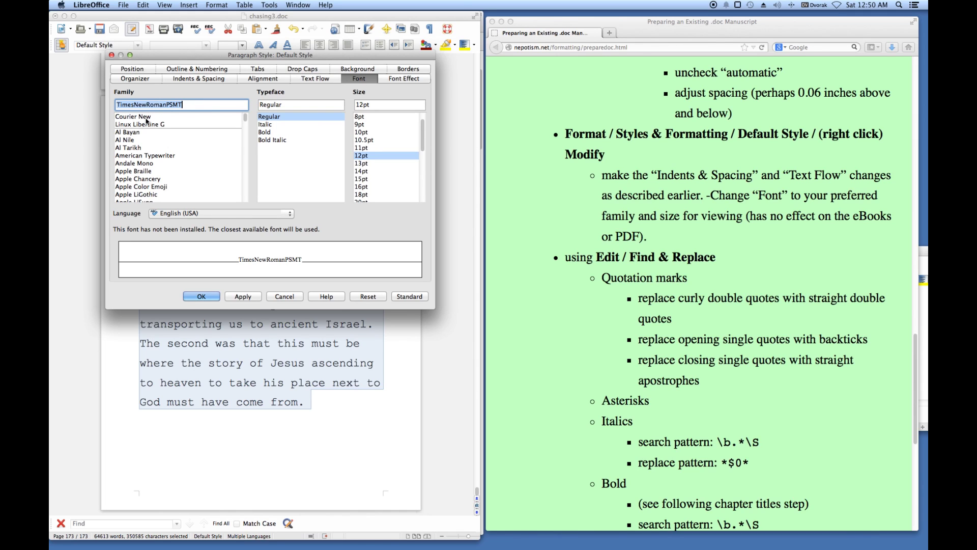
{"action": "left_click", "coordinate": [147, 118]}
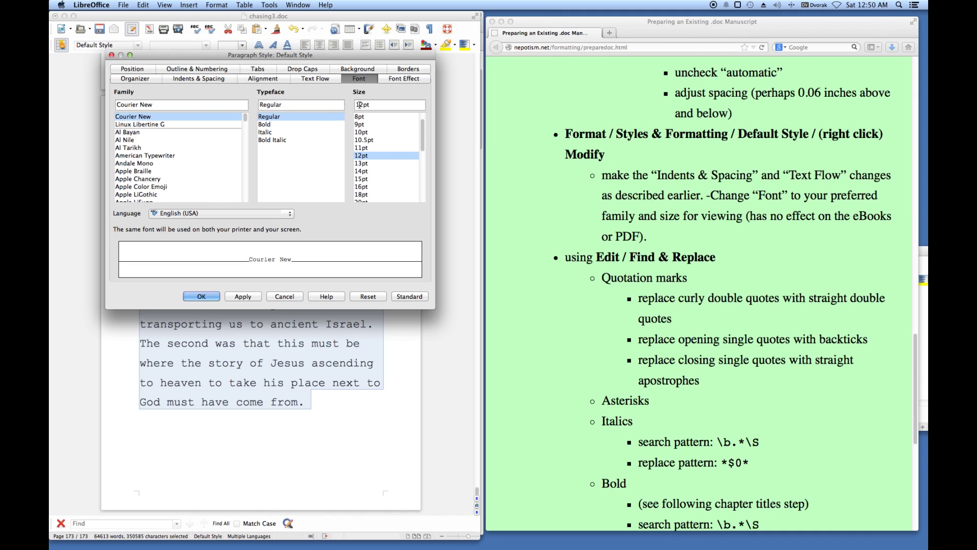
{"action": "scroll", "coordinate": [374, 158], "scroll_direction": "down", "scroll_amount": 3}
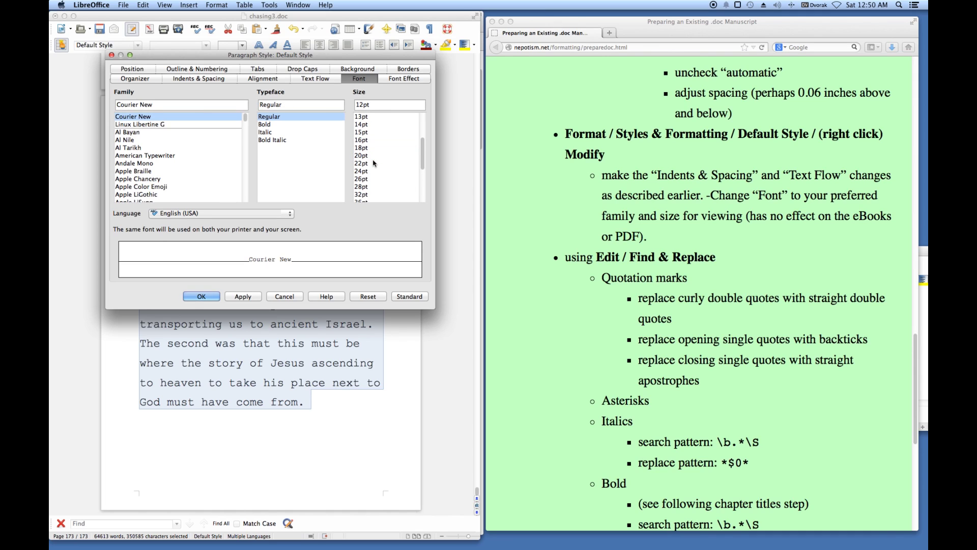
{"action": "left_click", "coordinate": [369, 164]}
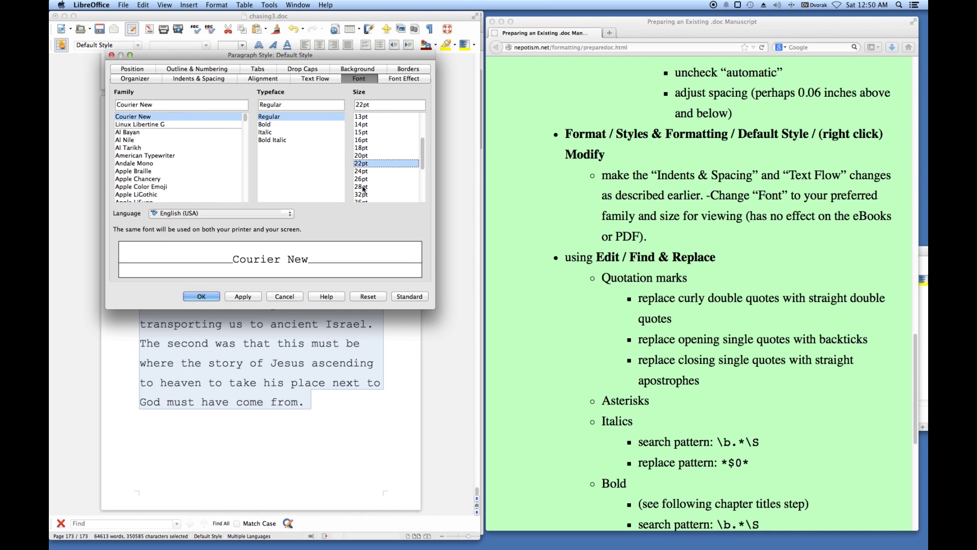
{"action": "left_click", "coordinate": [241, 297]}
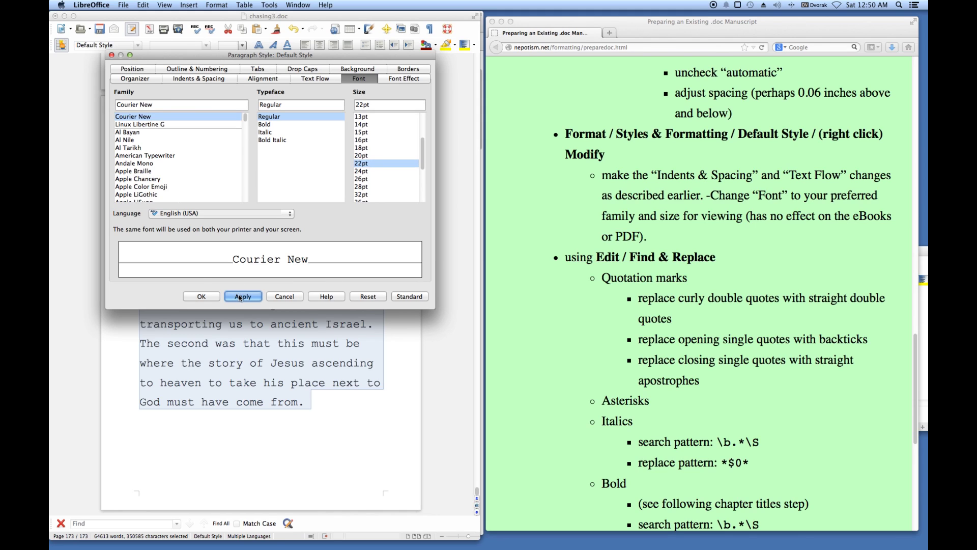
{"action": "left_click", "coordinate": [213, 298]}
{"action": "left_click", "coordinate": [300, 82]}
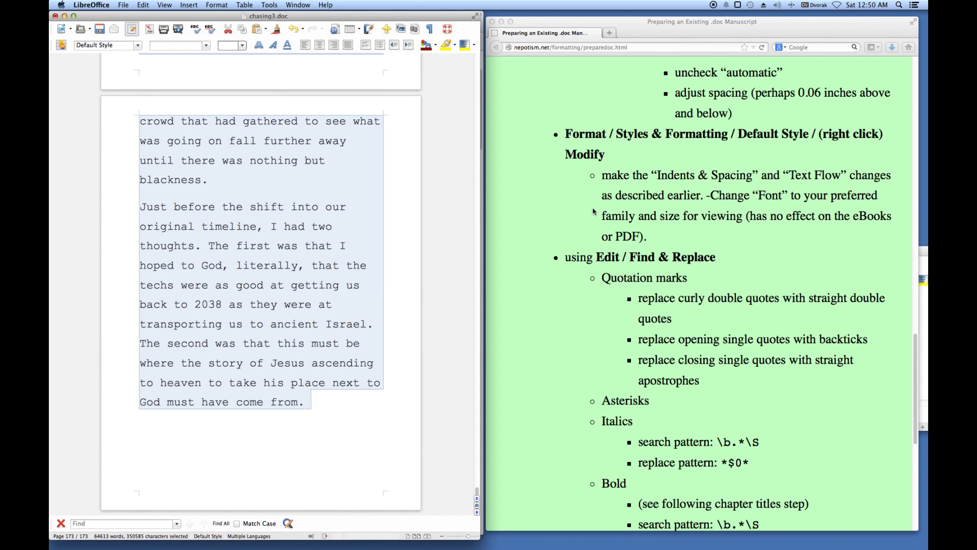
Step: Review the manuscript preparation checklist on the web page, from the backup step through the Find & Replace instructions
{"action": "scroll", "coordinate": [524, 205], "scroll_direction": "down", "scroll_amount": 4}
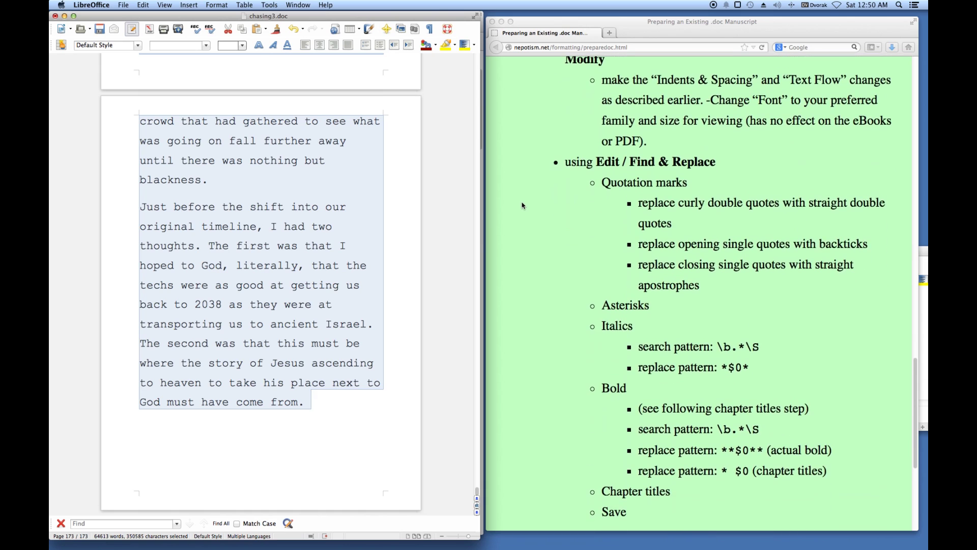
{"action": "scroll", "coordinate": [522, 206], "scroll_direction": "down", "scroll_amount": 2}
{"action": "scroll", "coordinate": [524, 206], "scroll_direction": "up", "scroll_amount": 2}
{"action": "scroll", "coordinate": [541, 199], "scroll_direction": "up", "scroll_amount": 10}
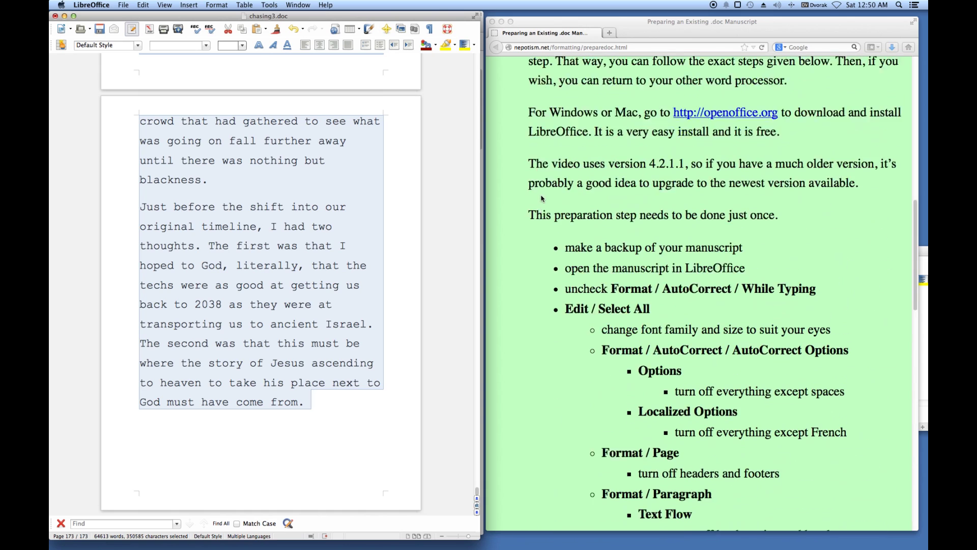
{"action": "scroll", "coordinate": [542, 199], "scroll_direction": "up", "scroll_amount": 1}
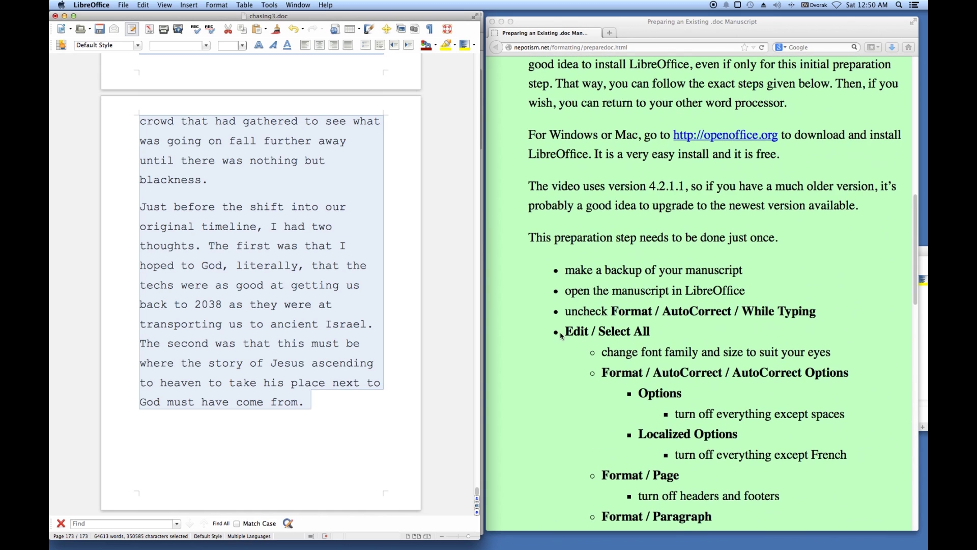
{"action": "scroll", "coordinate": [636, 332], "scroll_direction": "down", "scroll_amount": 15}
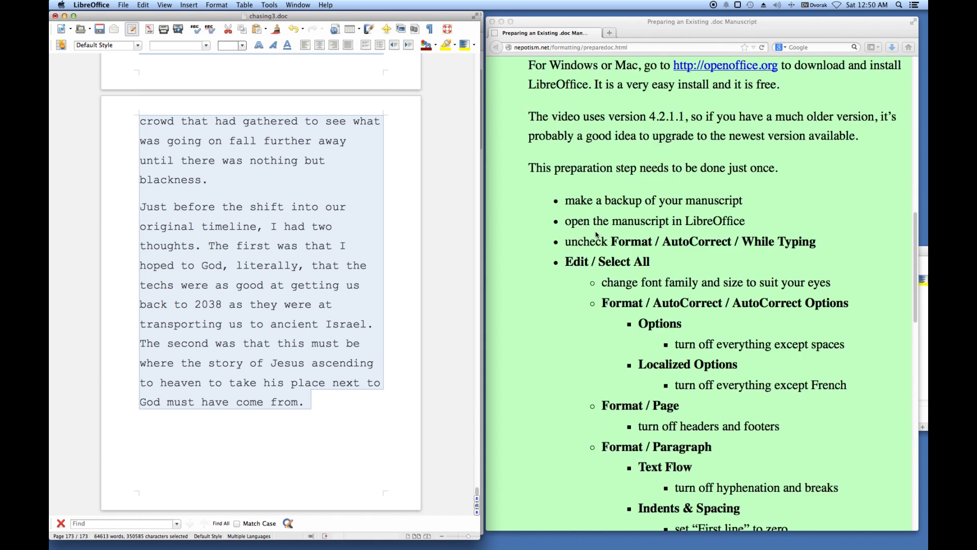
{"action": "scroll", "coordinate": [598, 239], "scroll_direction": "up", "scroll_amount": 2}
{"action": "scroll", "coordinate": [598, 238], "scroll_direction": "up", "scroll_amount": 3}
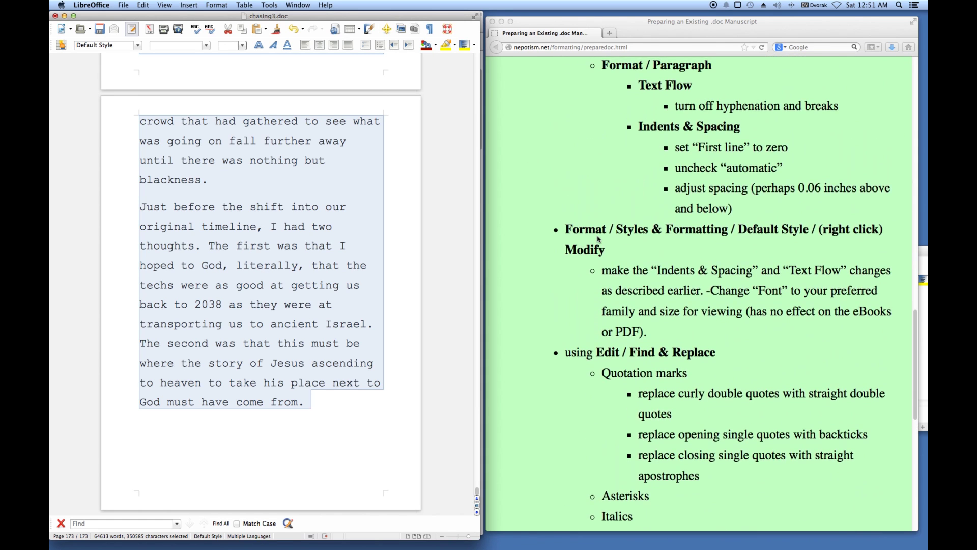
Step: Deselect the manuscript text and look over the formatting of its final pages
{"action": "left_click", "coordinate": [224, 181]}
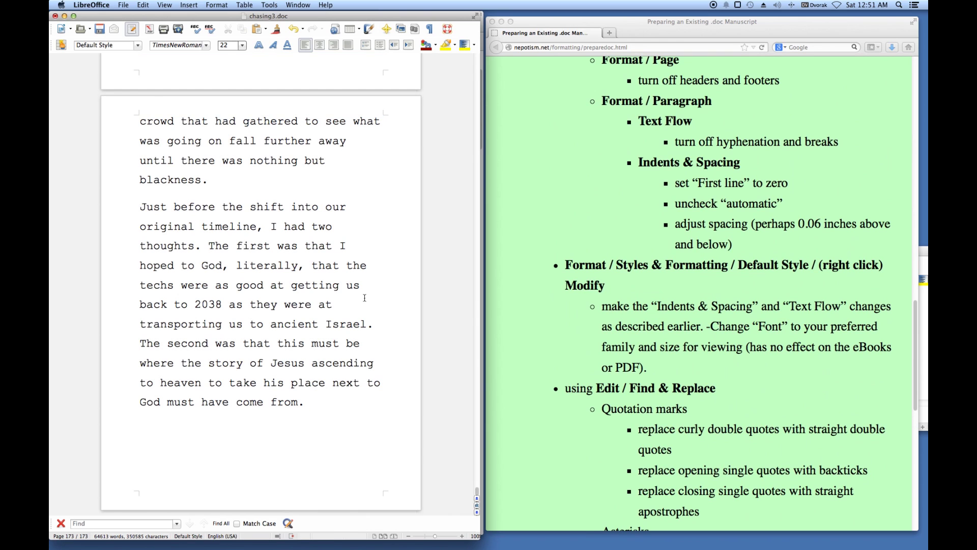
{"action": "scroll", "coordinate": [316, 275], "scroll_direction": "up", "scroll_amount": 1}
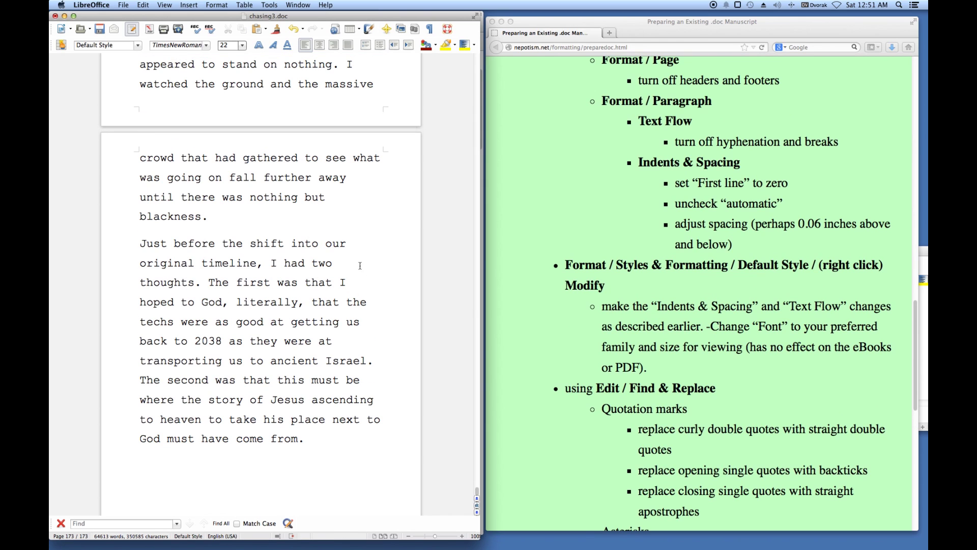
{"action": "scroll", "coordinate": [327, 359], "scroll_direction": "down", "scroll_amount": 1}
{"action": "scroll", "coordinate": [336, 340], "scroll_direction": "up", "scroll_amount": 6}
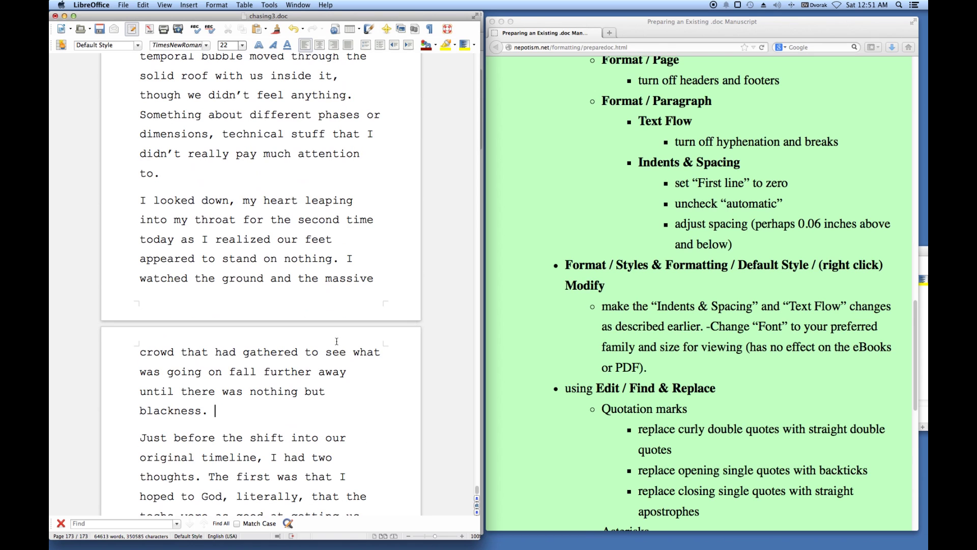
{"action": "scroll", "coordinate": [277, 305], "scroll_direction": "up", "scroll_amount": 9}
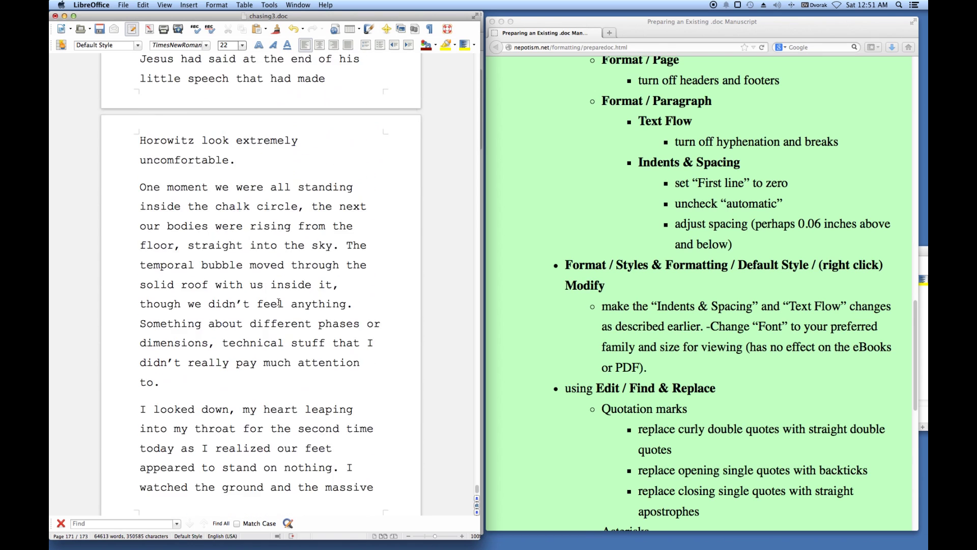
{"action": "scroll", "coordinate": [283, 152], "scroll_direction": "up", "scroll_amount": 7}
{"action": "scroll", "coordinate": [580, 164], "scroll_direction": "down", "scroll_amount": 5}
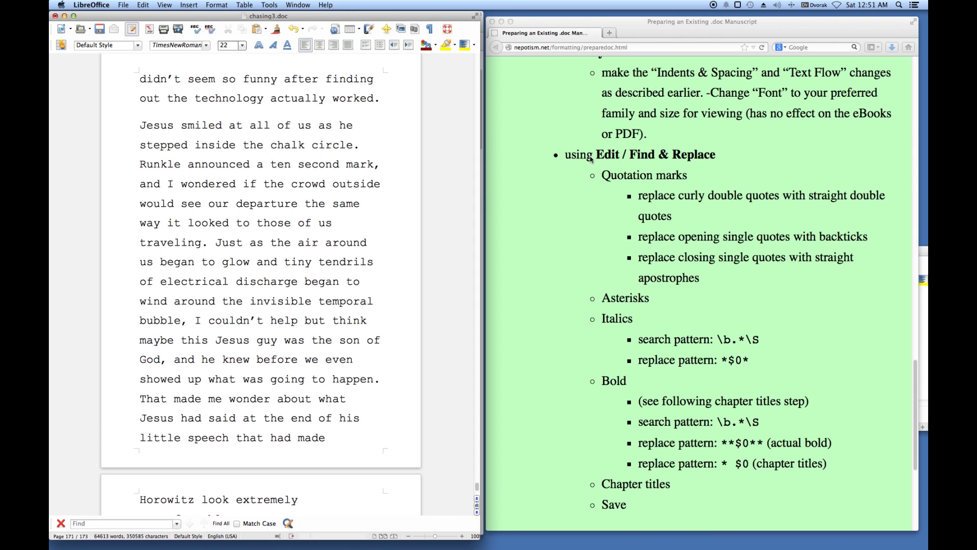
Step: Open Find & Replace for the manuscript and clear the existing search pattern
{"action": "left_click", "coordinate": [143, 5]}
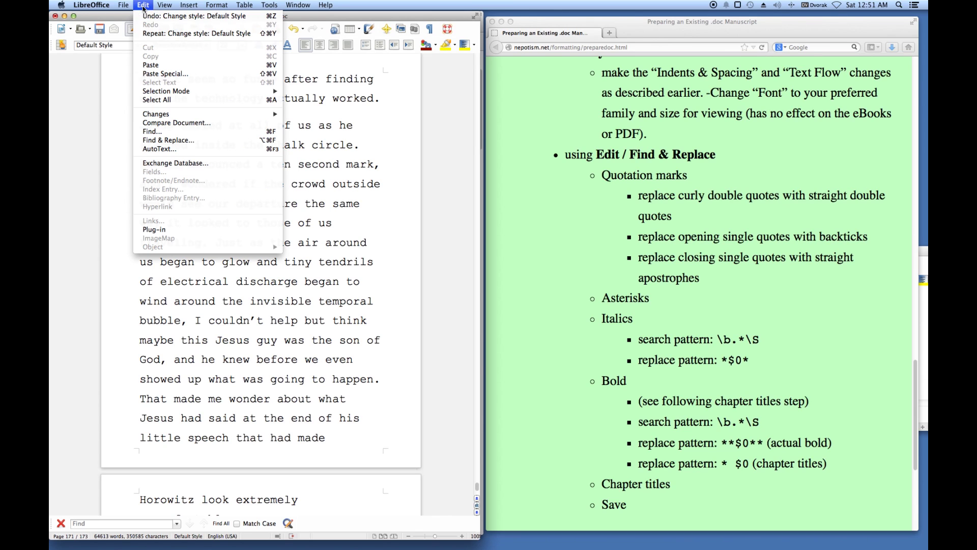
{"action": "mouse_move", "coordinate": [155, 92]}
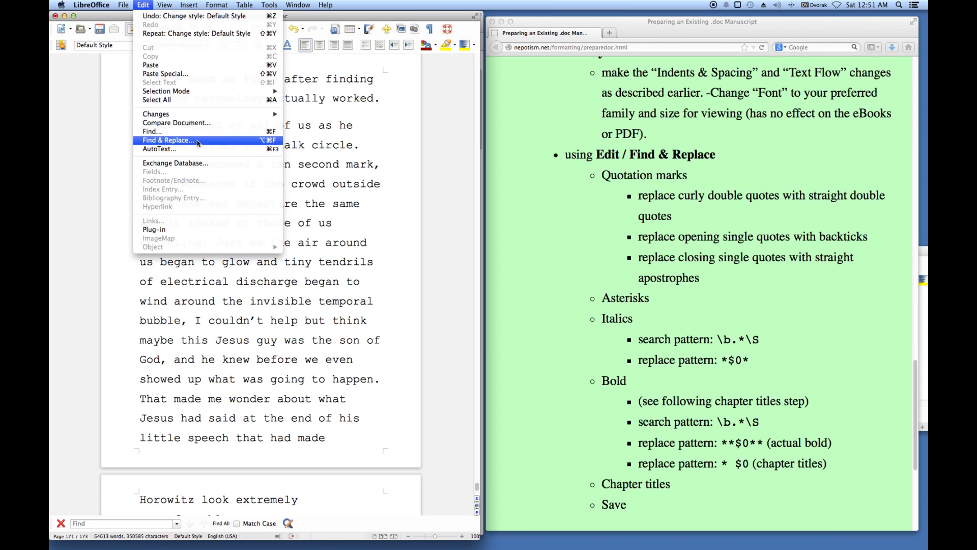
{"action": "left_click", "coordinate": [198, 144]}
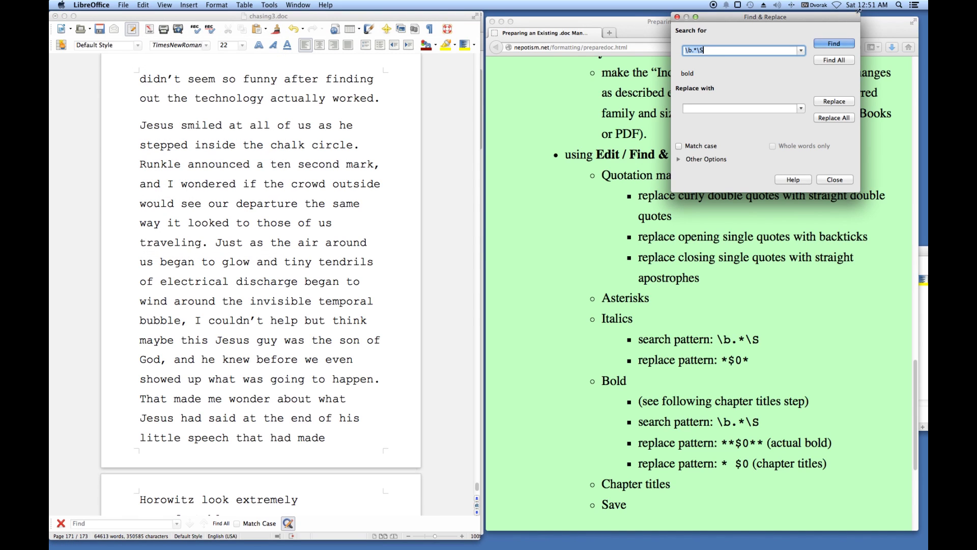
{"action": "left_click_drag", "start_coordinate": [774, 16], "coordinate": [620, 112]}
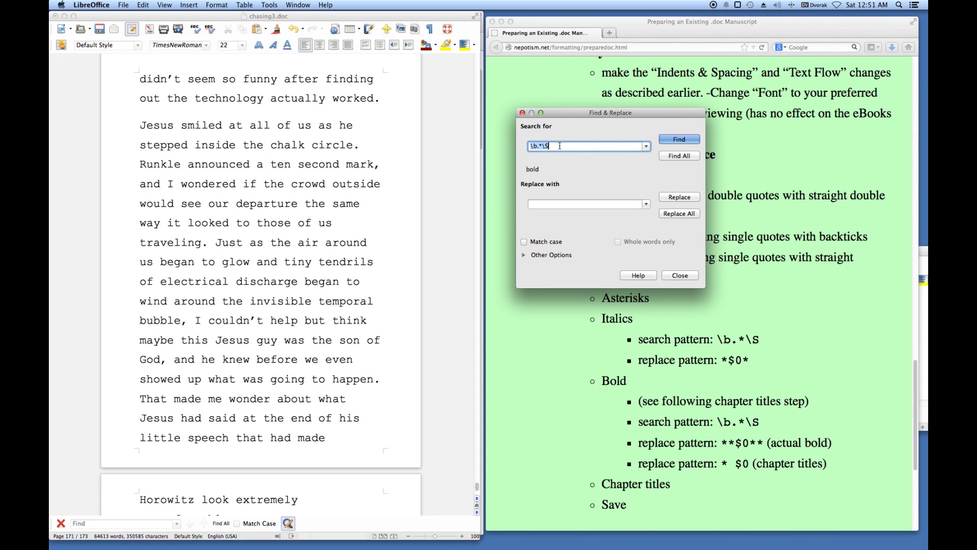
{"action": "key", "text": "BackSpace"}
{"action": "left_click_drag", "start_coordinate": [577, 117], "coordinate": [435, 59]}
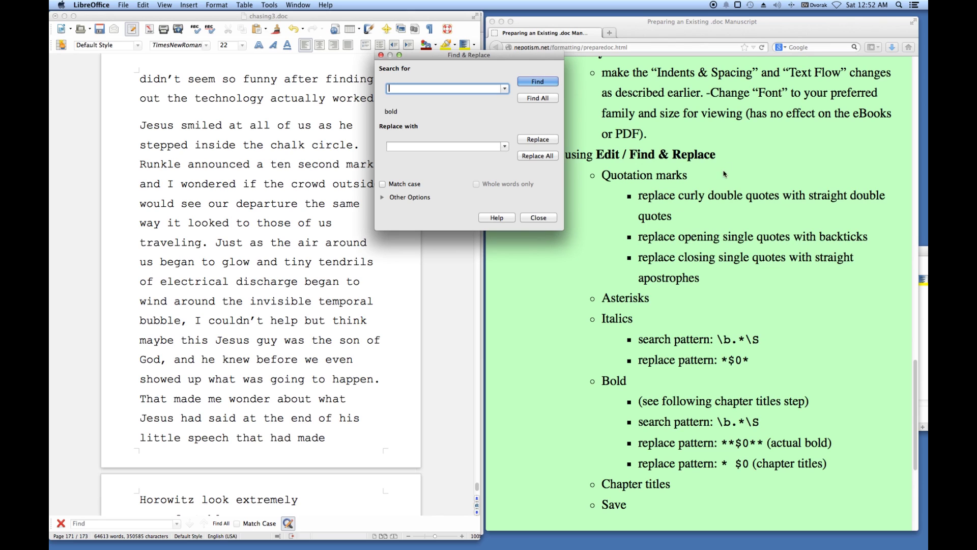
{"action": "left_click_drag", "start_coordinate": [434, 57], "coordinate": [635, 60]}
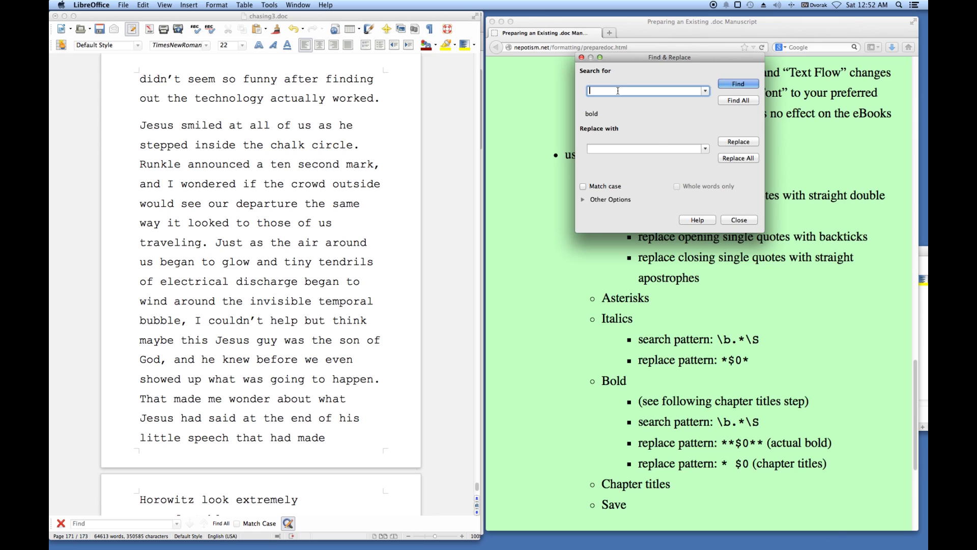
{"action": "type", "text": "\""}
Step: Copy the opening curly double quote in front of "He's wrapping it up" in the manuscript
{"action": "scroll", "coordinate": [187, 168], "scroll_direction": "down", "scroll_amount": 5}
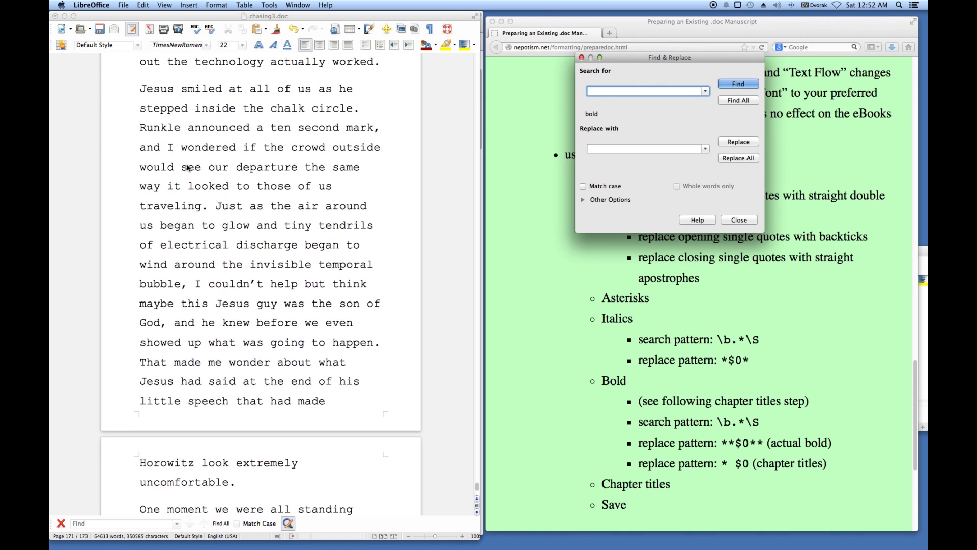
{"action": "scroll", "coordinate": [188, 168], "scroll_direction": "down", "scroll_amount": 15}
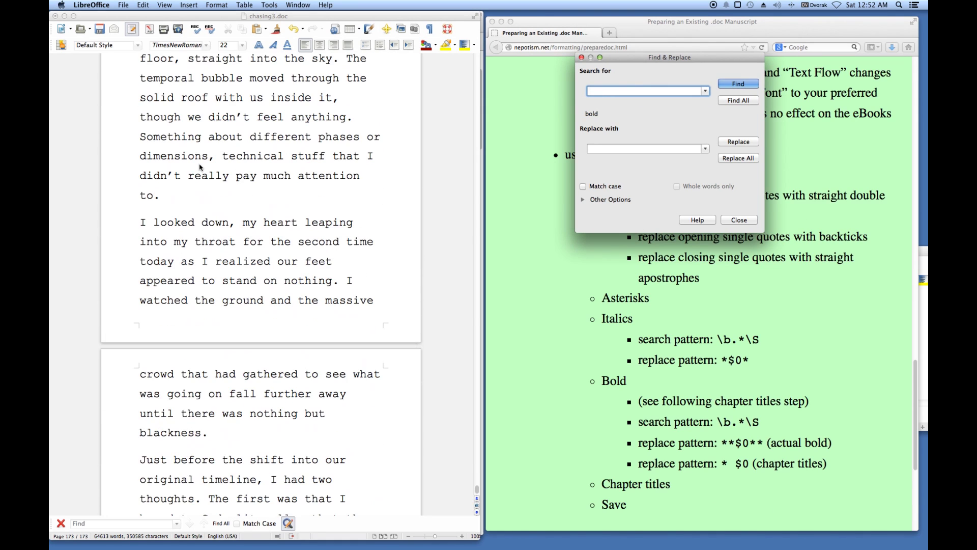
{"action": "scroll", "coordinate": [202, 166], "scroll_direction": "down", "scroll_amount": 9}
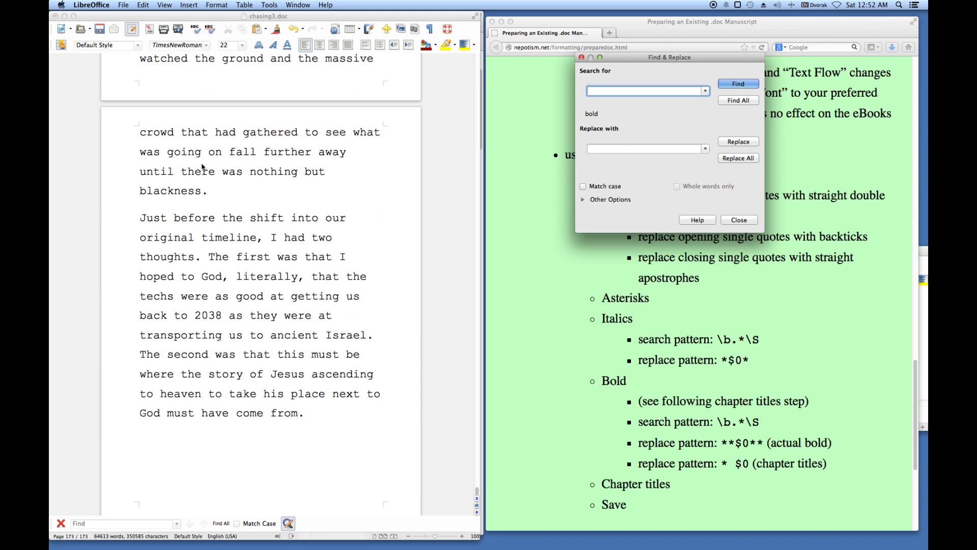
{"action": "scroll", "coordinate": [203, 167], "scroll_direction": "up", "scroll_amount": 20}
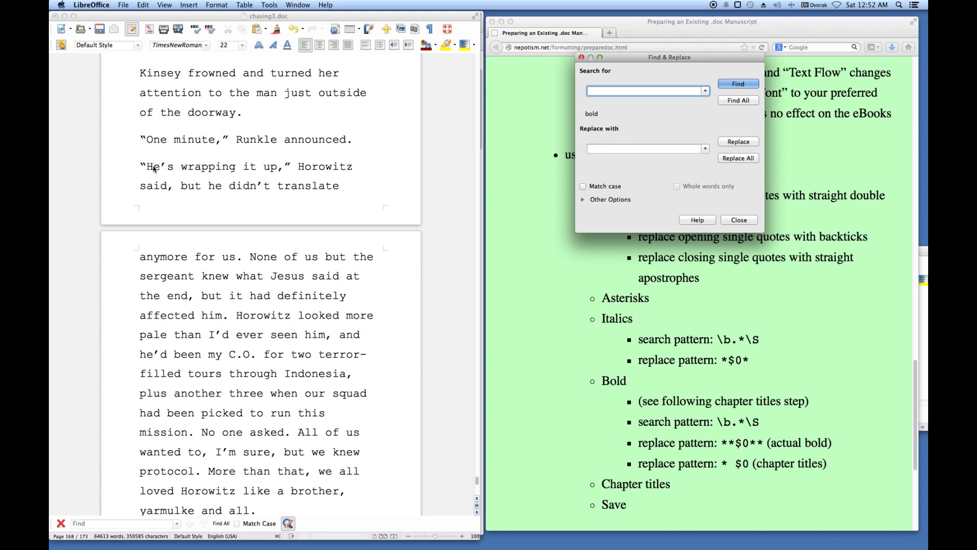
{"action": "left_click", "coordinate": [138, 164]}
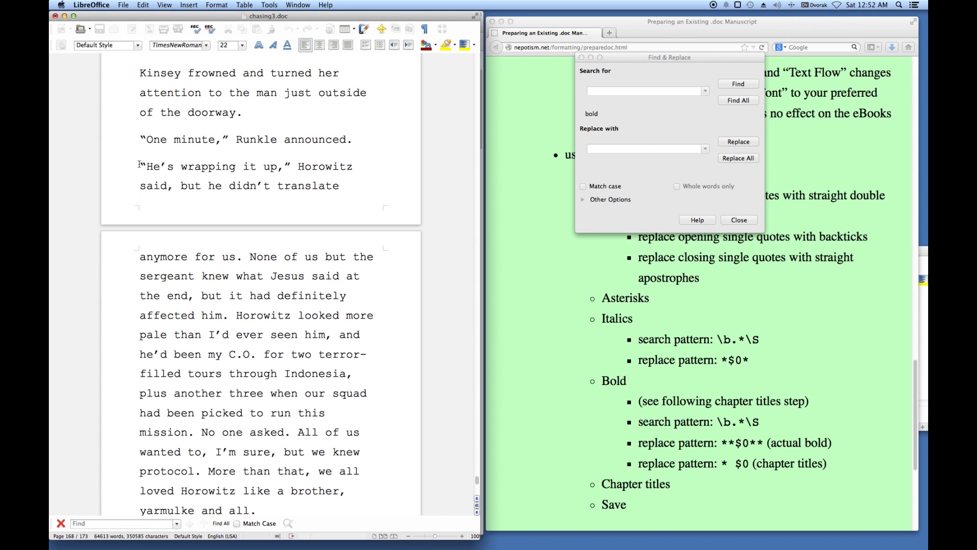
{"action": "left_click", "coordinate": [139, 166]}
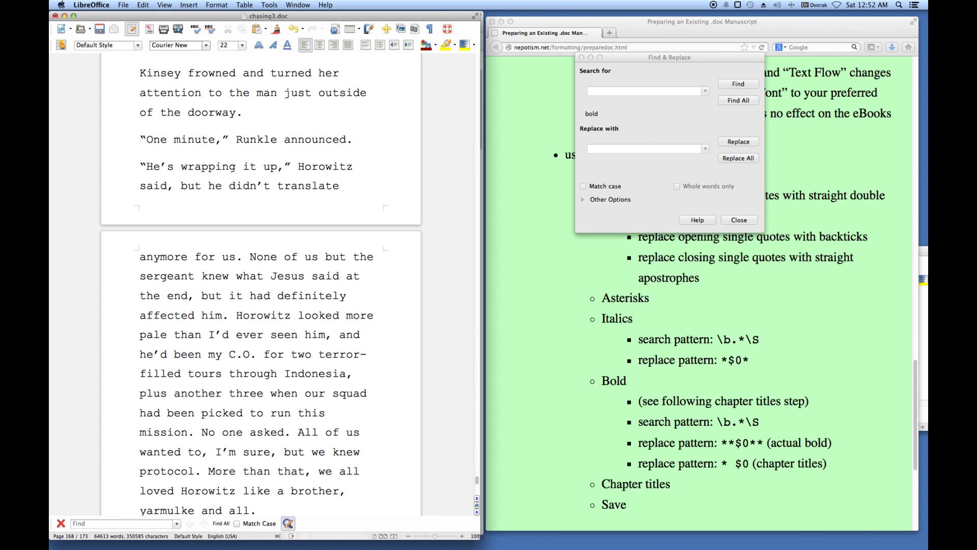
{"action": "key", "text": "shift+Right"}
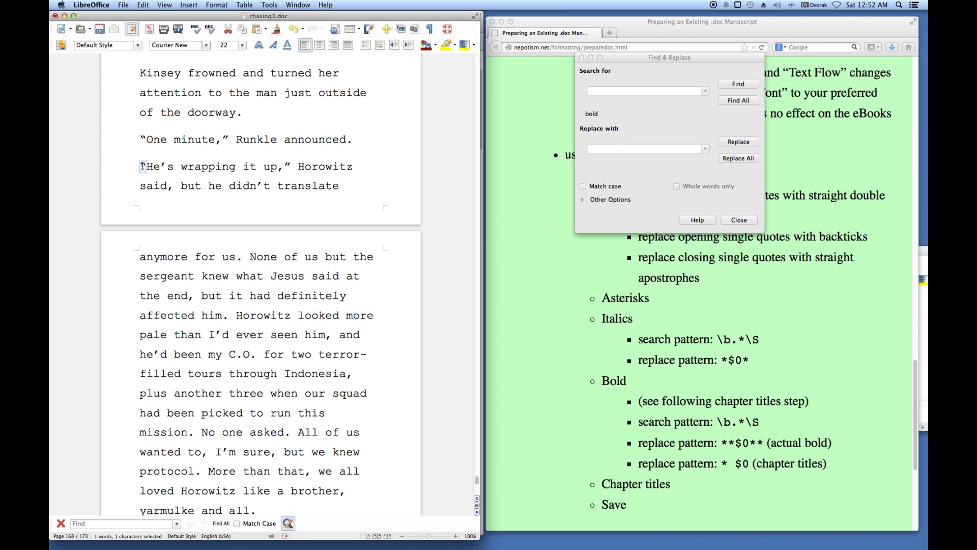
{"action": "right_click", "coordinate": [143, 165]}
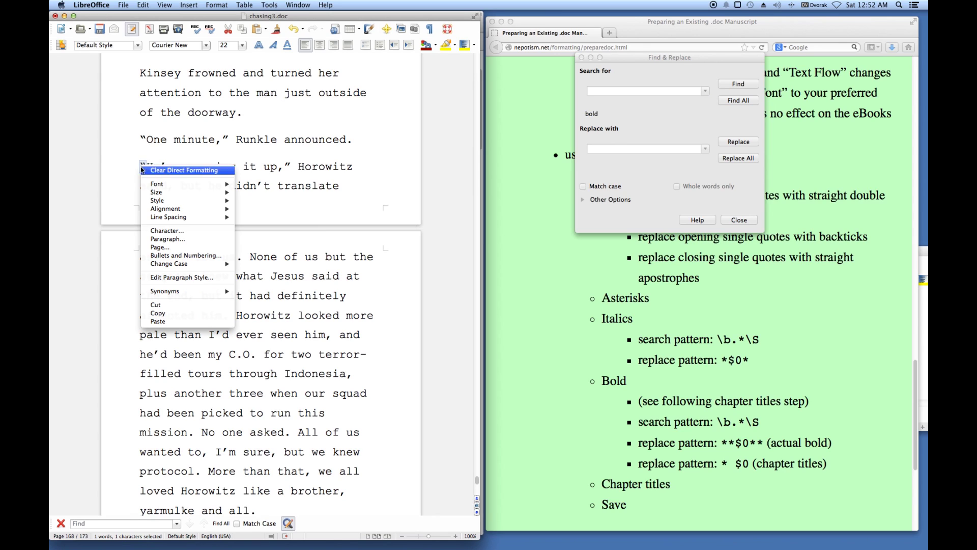
{"action": "left_click", "coordinate": [164, 313]}
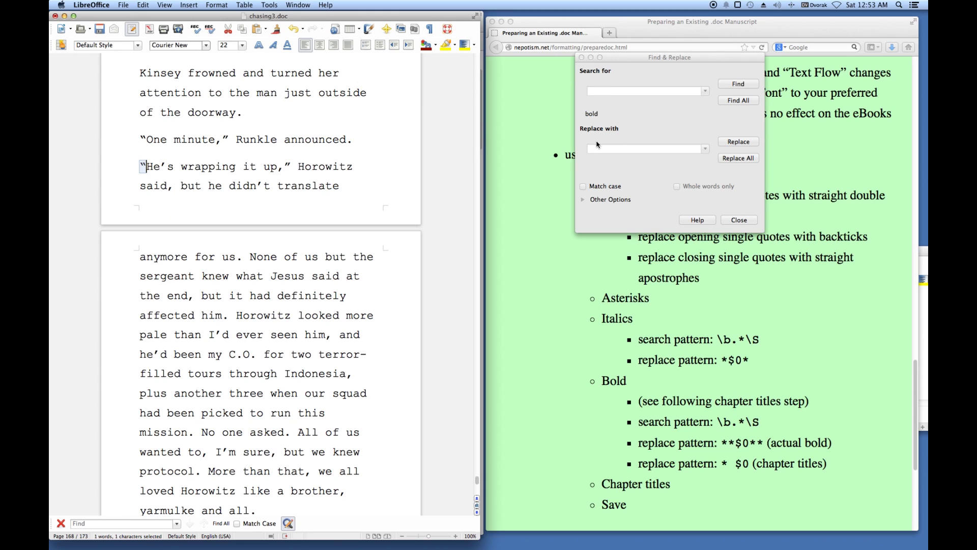
Step: Paste the copied opening curly double quote as the search text in Find & Replace
{"action": "left_click", "coordinate": [596, 93]}
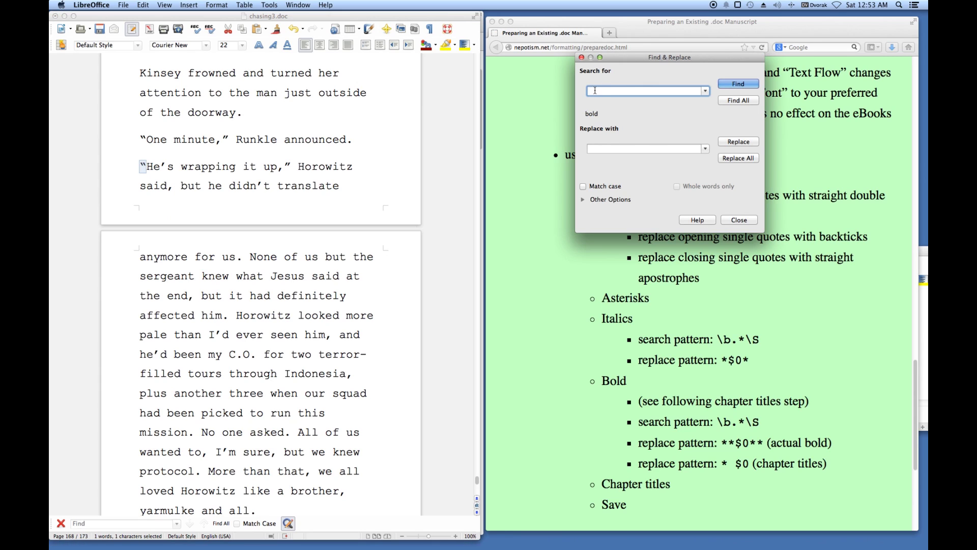
{"action": "right_click", "coordinate": [595, 94]}
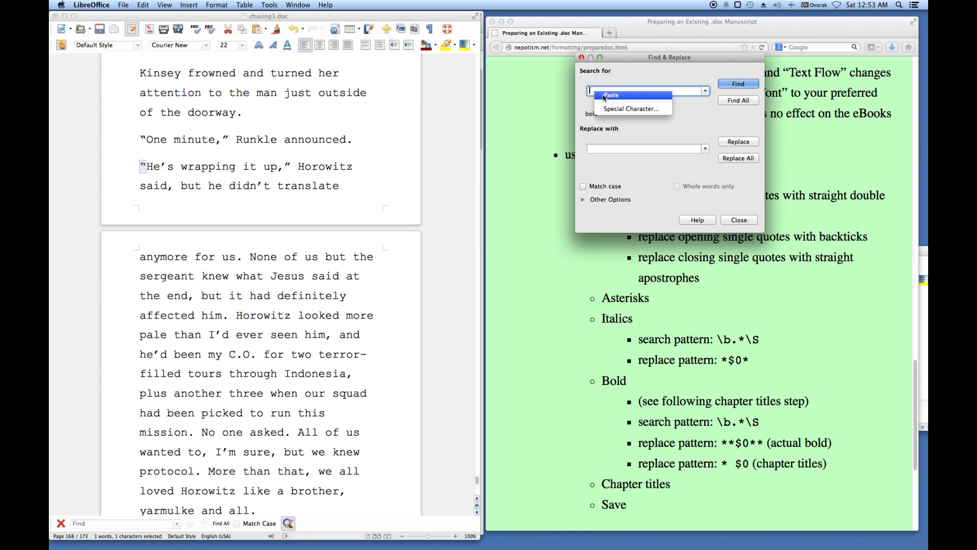
{"action": "left_click", "coordinate": [606, 96]}
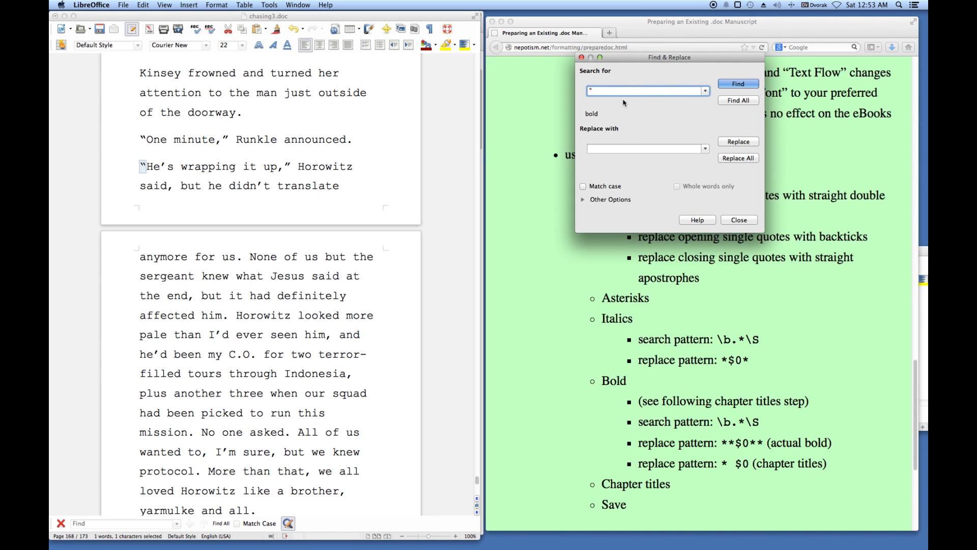
Step: Enter a straight double quote as the replacement text in Find & Replace and turn off regular expressions
{"action": "left_click", "coordinate": [606, 148]}
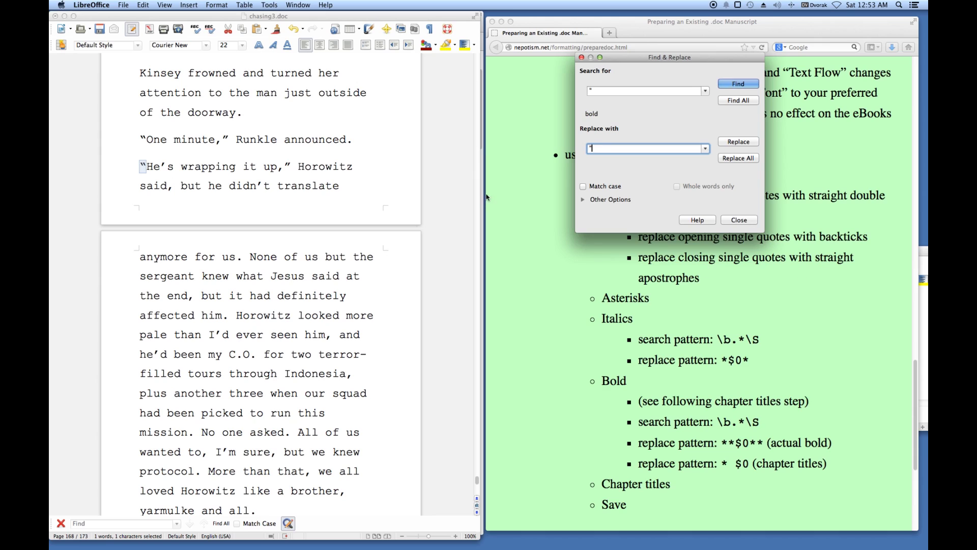
{"action": "left_click", "coordinate": [583, 199]}
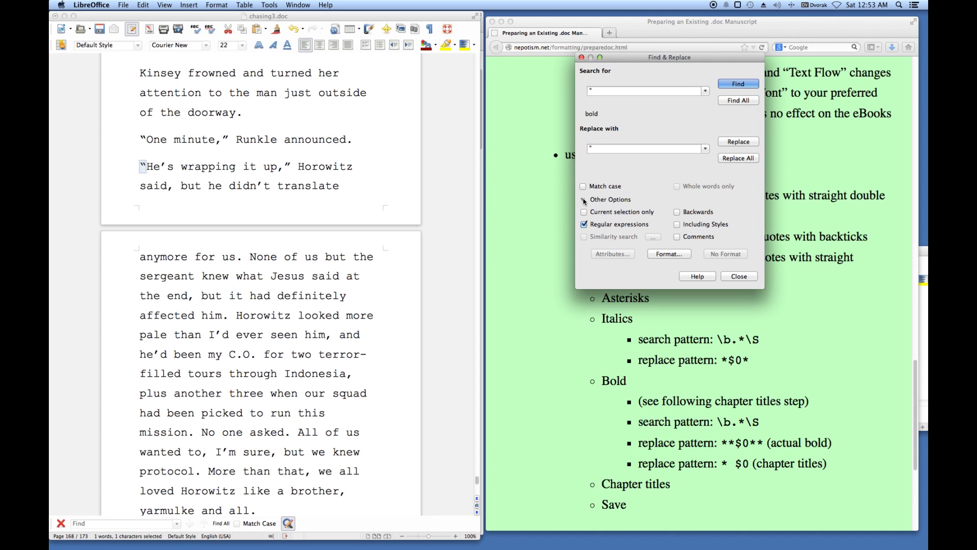
{"action": "left_click", "coordinate": [584, 224]}
Step: Remove the bold formatting condition from the search text in Find & Replace
{"action": "left_click", "coordinate": [592, 114]}
{"action": "left_click", "coordinate": [600, 91]}
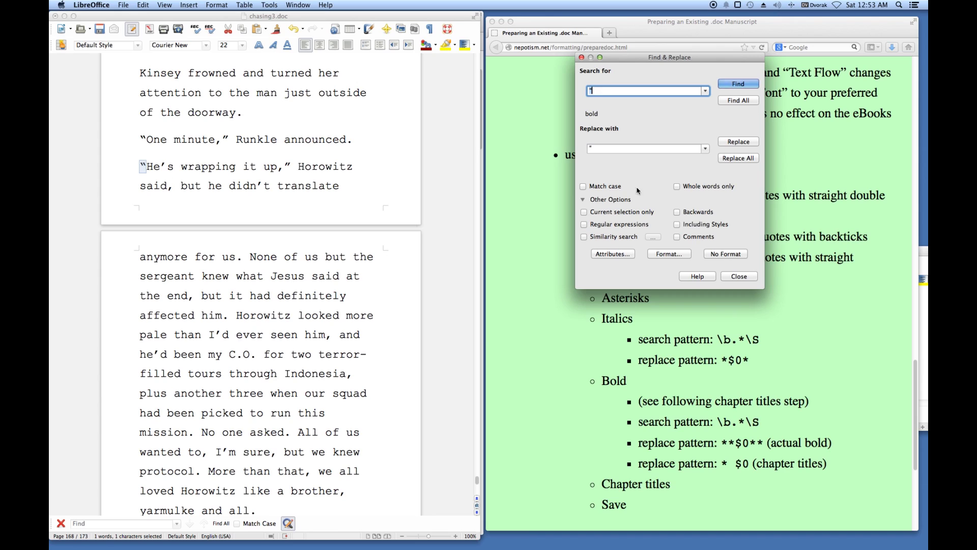
{"action": "left_click", "coordinate": [714, 255]}
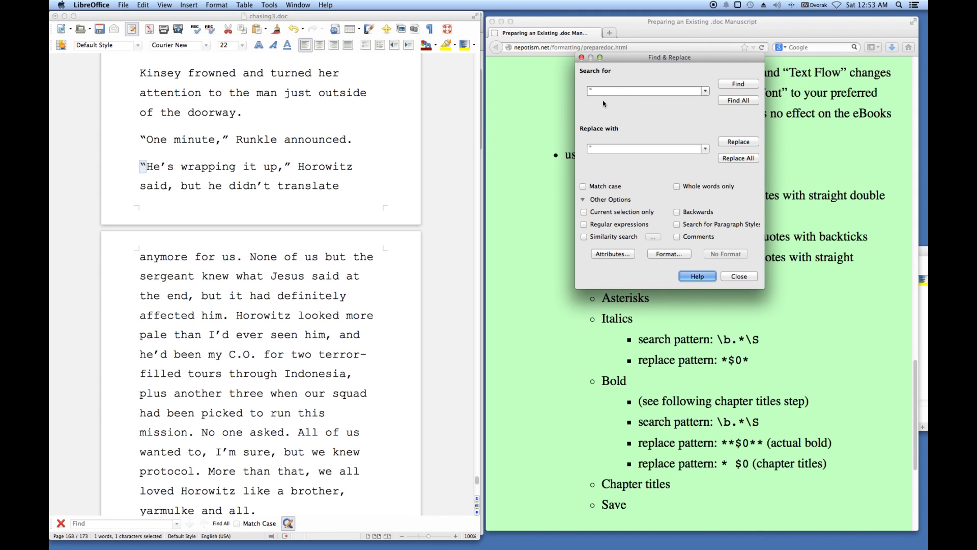
Step: Test the search from the manuscript's title page by finding several successive opening curly double quotes
{"action": "scroll", "coordinate": [402, 266], "scroll_direction": "up", "scroll_amount": 20}
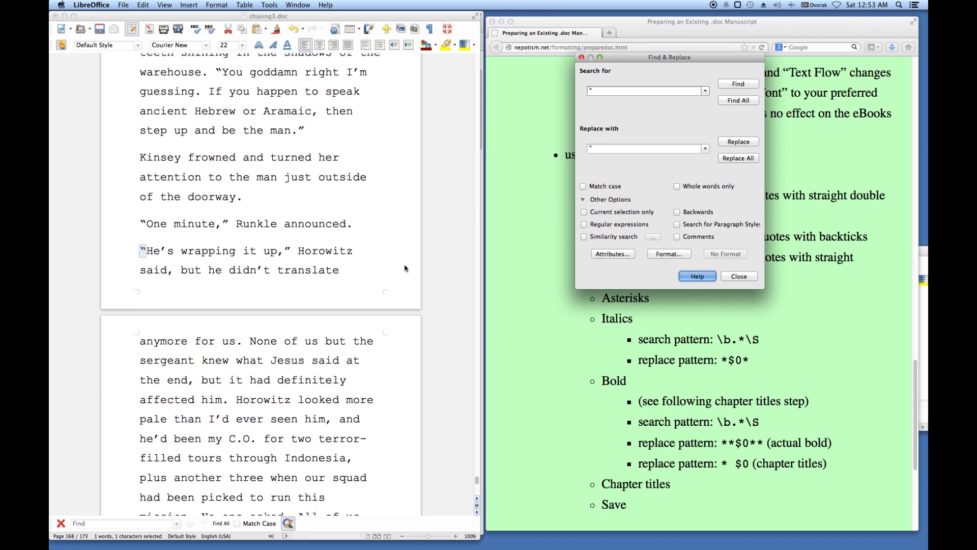
{"action": "left_click", "coordinate": [477, 487]}
{"action": "left_click_drag", "start_coordinate": [477, 487], "coordinate": [477, 59]}
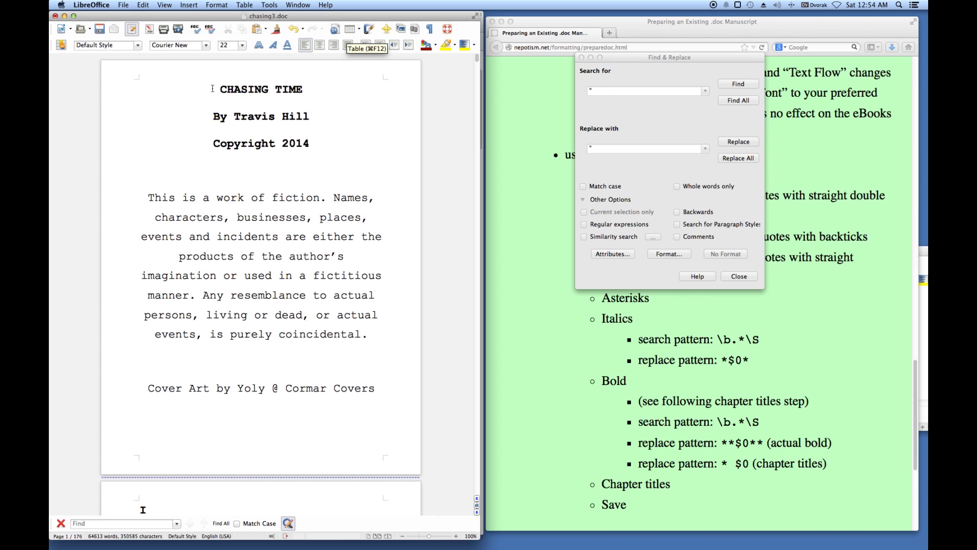
{"action": "left_click", "coordinate": [213, 88]}
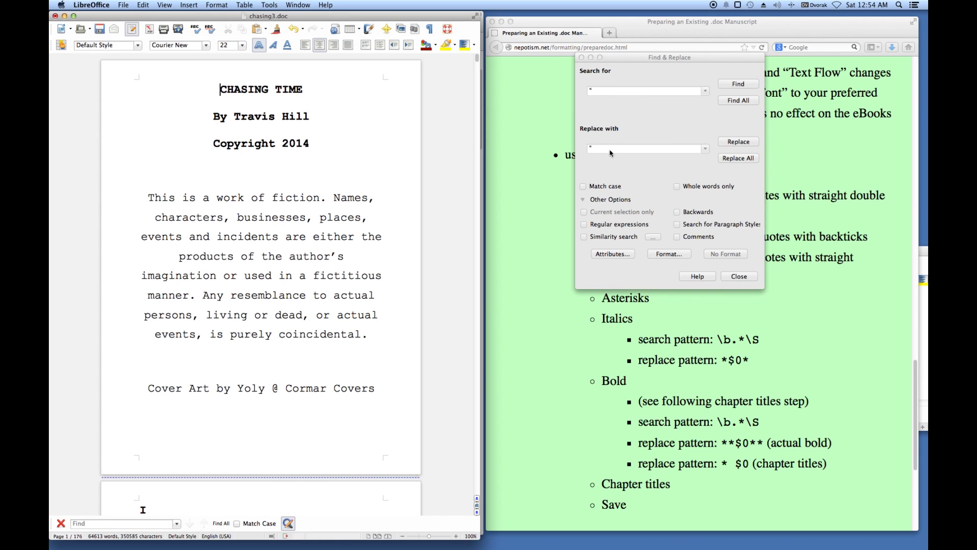
{"action": "left_click", "coordinate": [738, 84]}
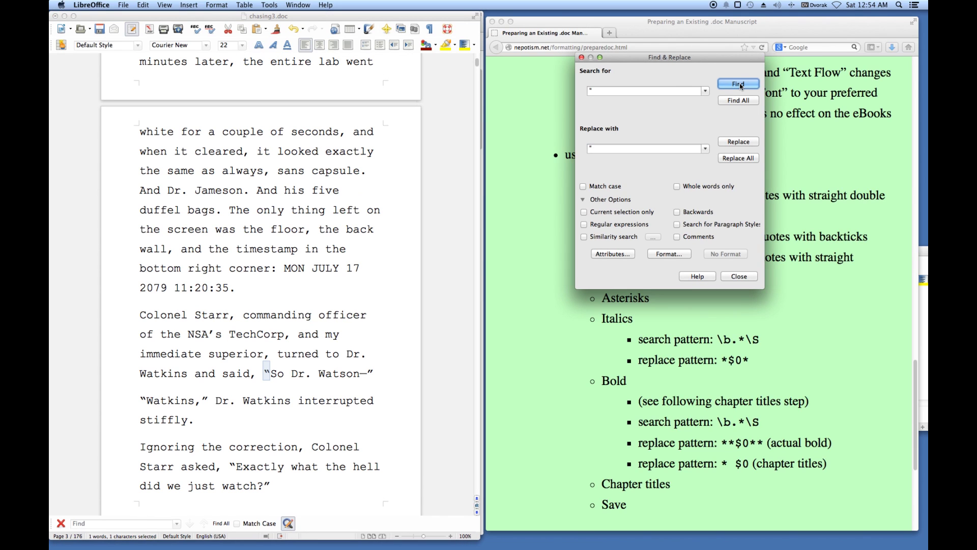
{"action": "left_click", "coordinate": [738, 84]}
{"action": "left_click", "coordinate": [738, 84]}
{"action": "left_click", "coordinate": [738, 84]}
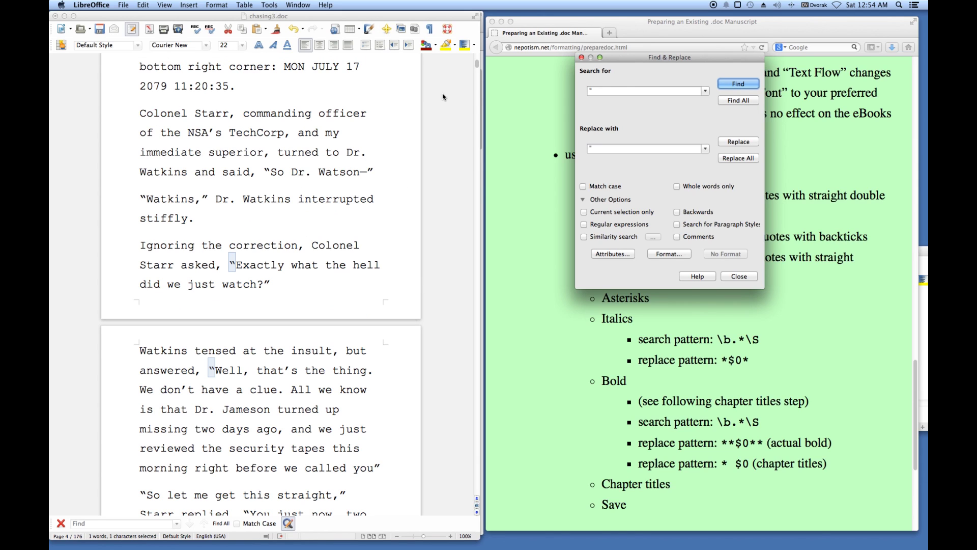
Step: Return to the start of the manuscript and replace all opening curly double quotes with straight double quotes
{"action": "left_click_drag", "start_coordinate": [481, 70], "coordinate": [473, 59]}
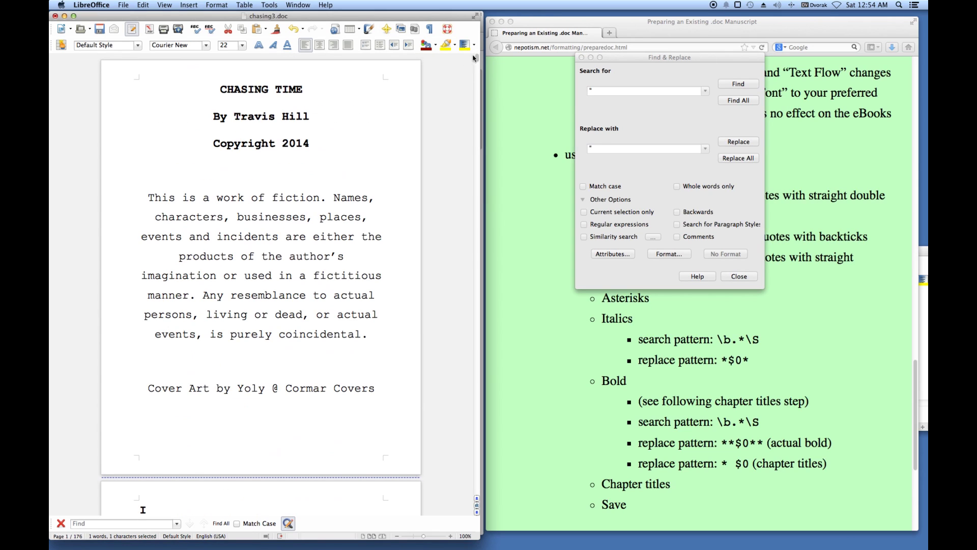
{"action": "left_click", "coordinate": [219, 88]}
{"action": "left_click", "coordinate": [736, 158]}
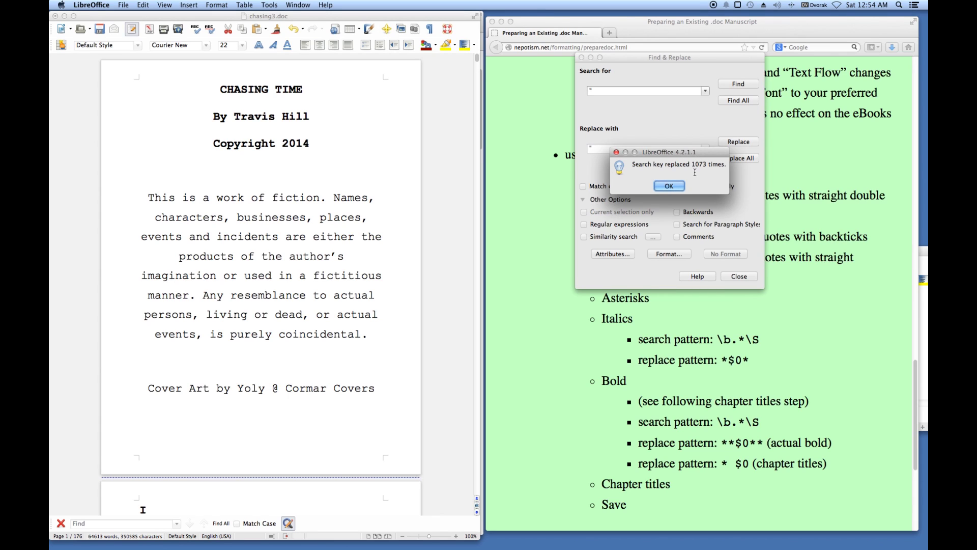
{"action": "left_click", "coordinate": [669, 186]}
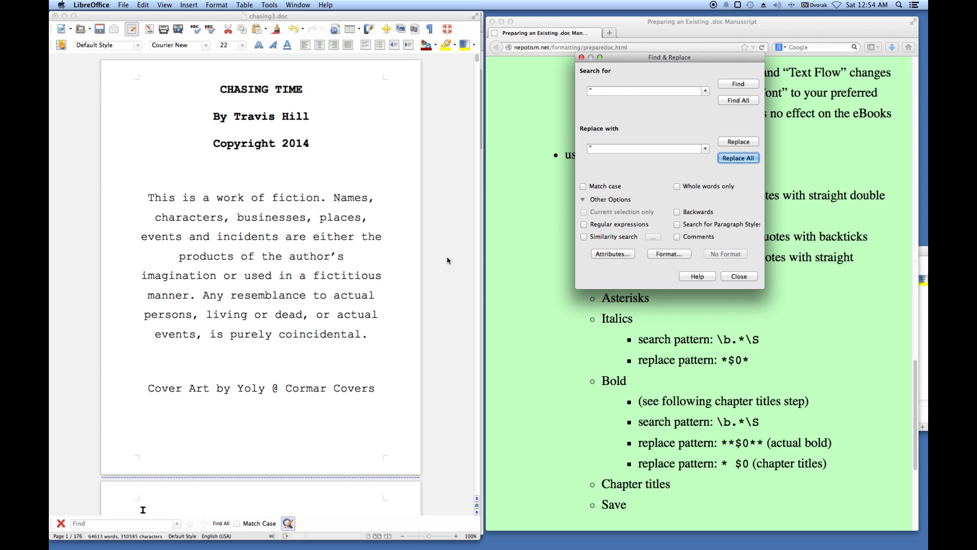
Step: Copy the closing curly double quote after the word "And," in the dialogue on page 5 of the manuscript
{"action": "scroll", "coordinate": [288, 209], "scroll_direction": "down", "scroll_amount": 1}
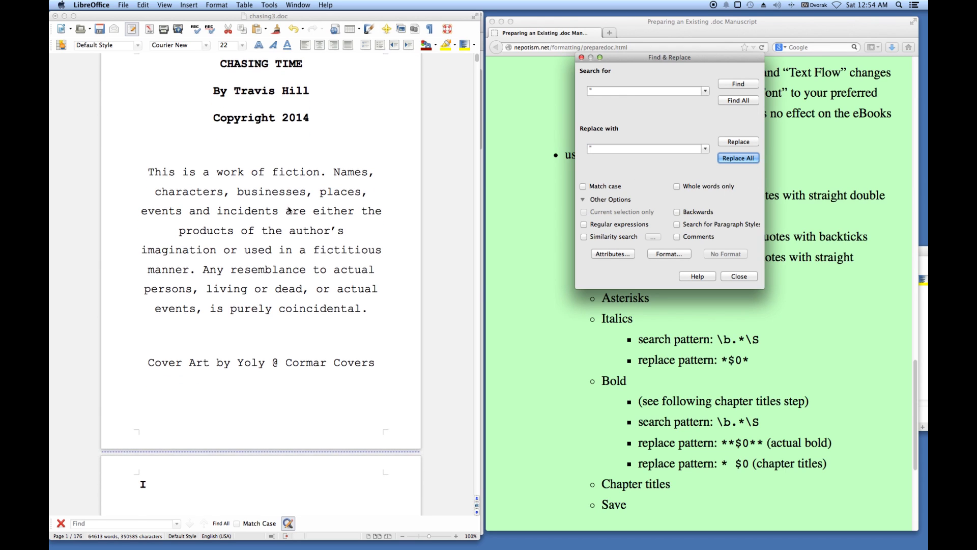
{"action": "scroll", "coordinate": [289, 210], "scroll_direction": "down", "scroll_amount": 9}
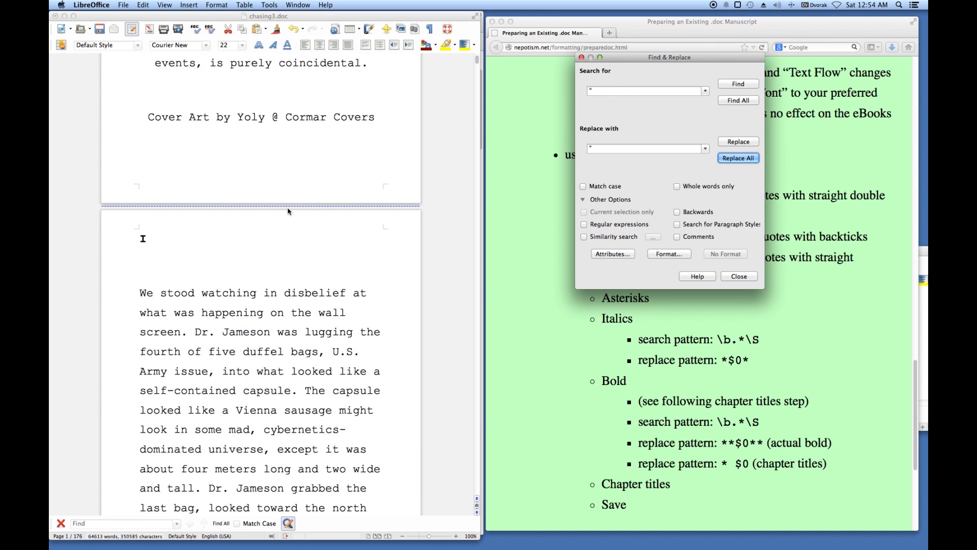
{"action": "scroll", "coordinate": [289, 211], "scroll_direction": "down", "scroll_amount": 11}
{"action": "scroll", "coordinate": [289, 212], "scroll_direction": "up", "scroll_amount": 20}
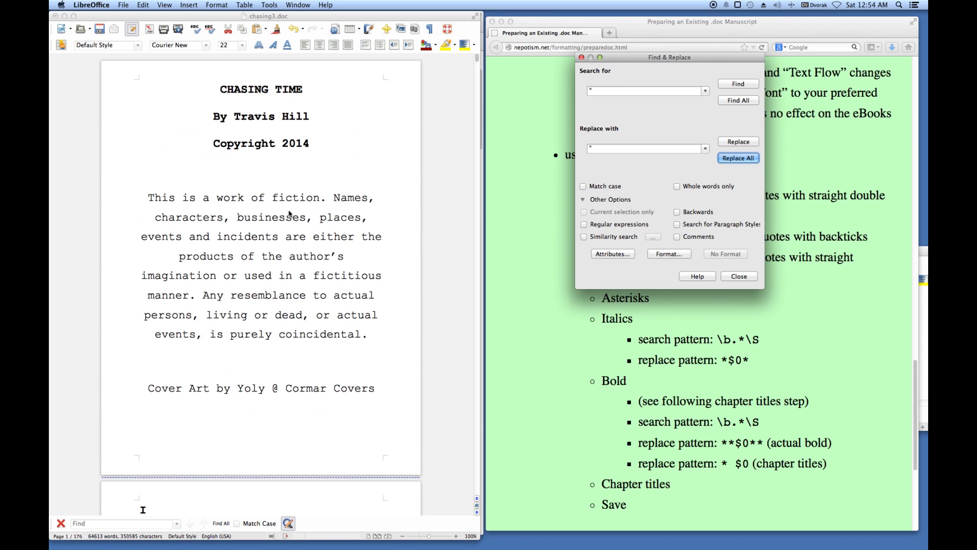
{"action": "scroll", "coordinate": [289, 213], "scroll_direction": "down", "scroll_amount": 20}
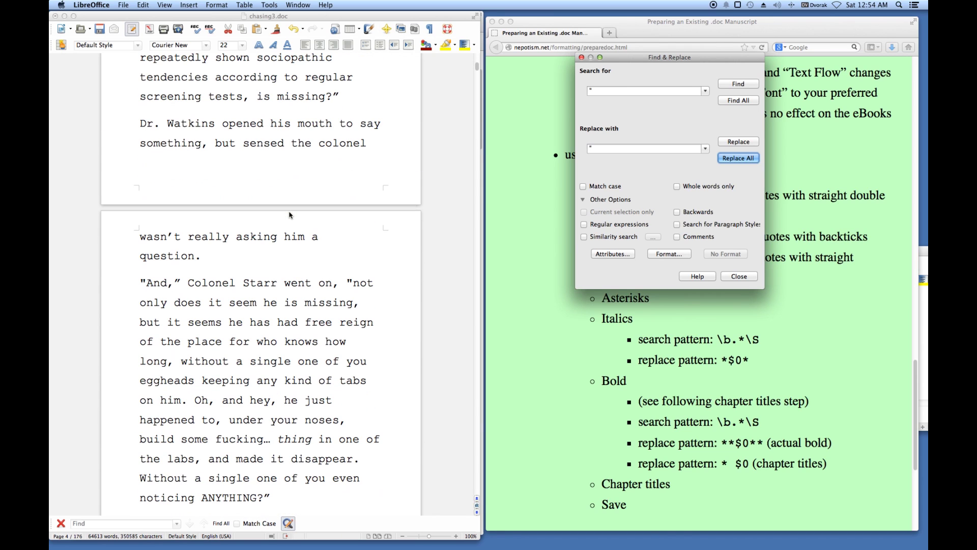
{"action": "scroll", "coordinate": [275, 227], "scroll_direction": "down", "scroll_amount": 1}
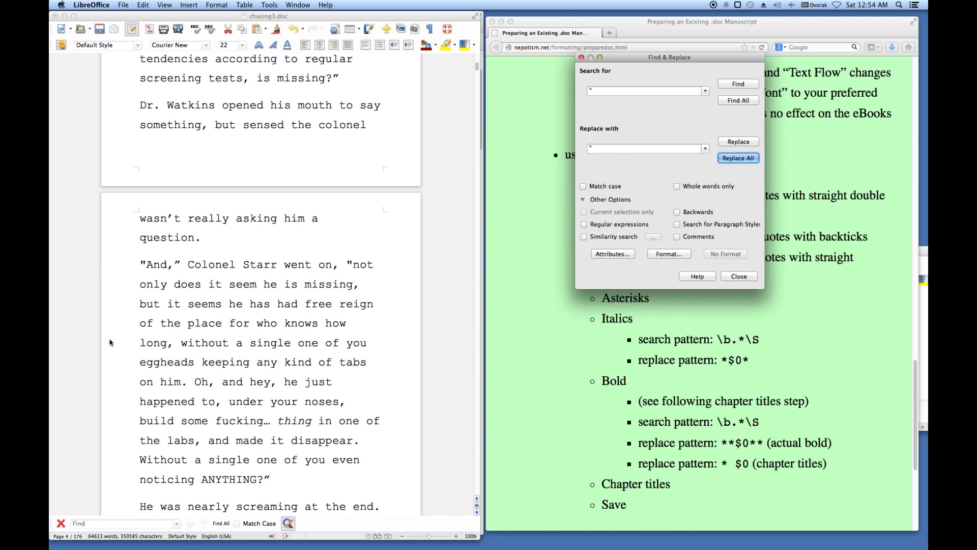
{"action": "left_click", "coordinate": [173, 263]}
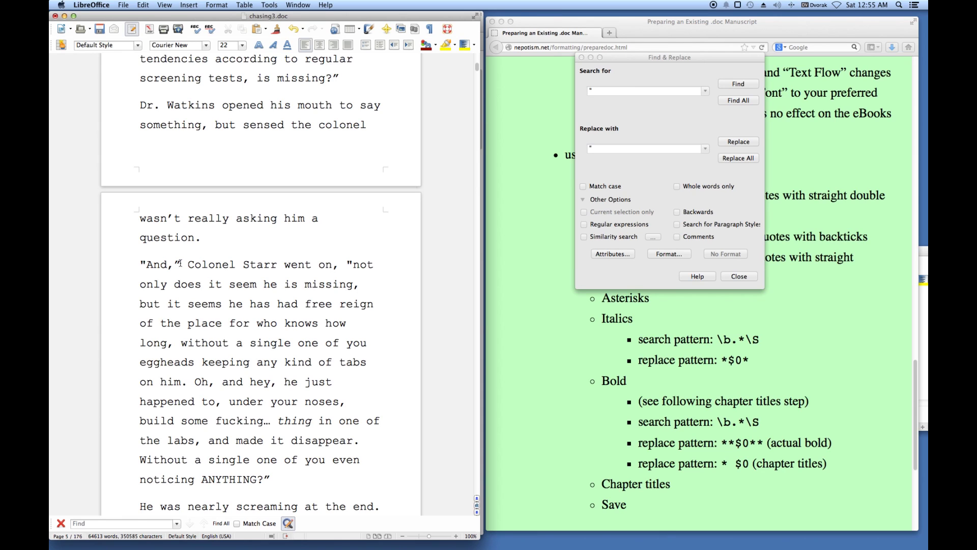
{"action": "left_click_drag", "start_coordinate": [180, 263], "coordinate": [172, 265]}
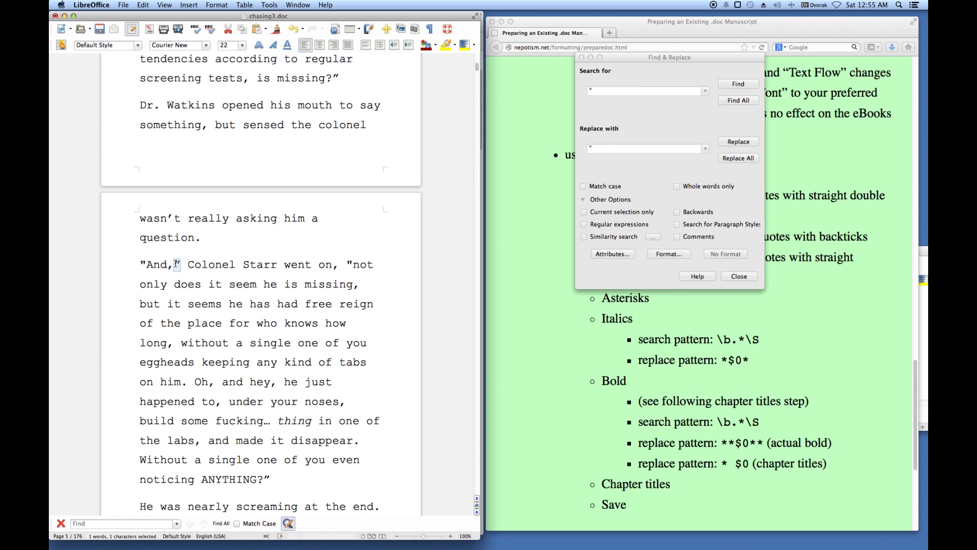
{"action": "right_click", "coordinate": [177, 265]}
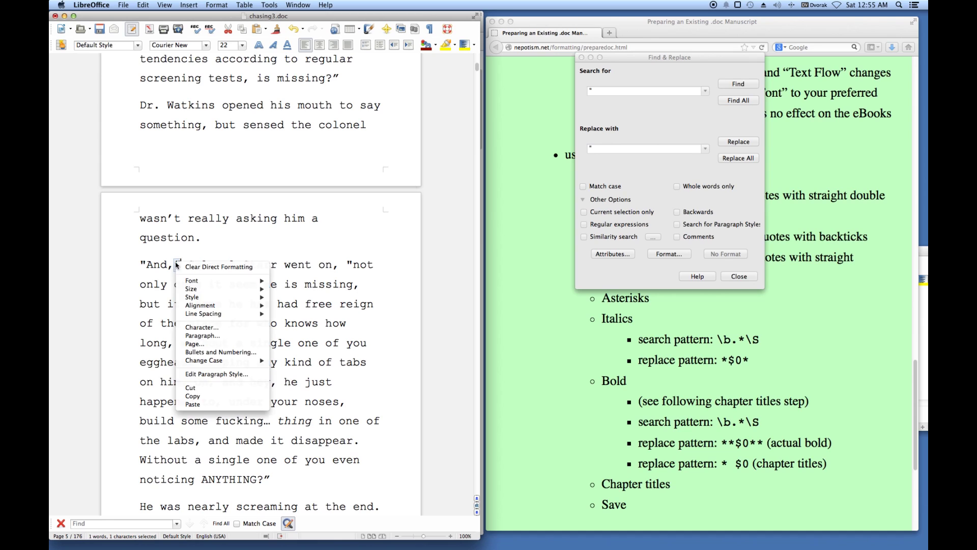
{"action": "left_click", "coordinate": [193, 397]}
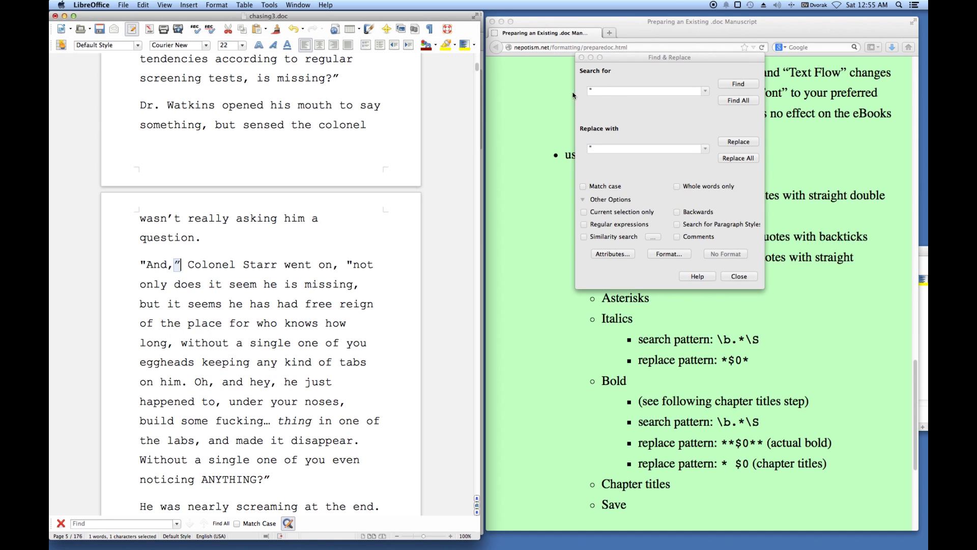
Step: Paste the copied closing curly double quote as the search text and test it by finding occurrences in the manuscript
{"action": "left_click", "coordinate": [601, 92]}
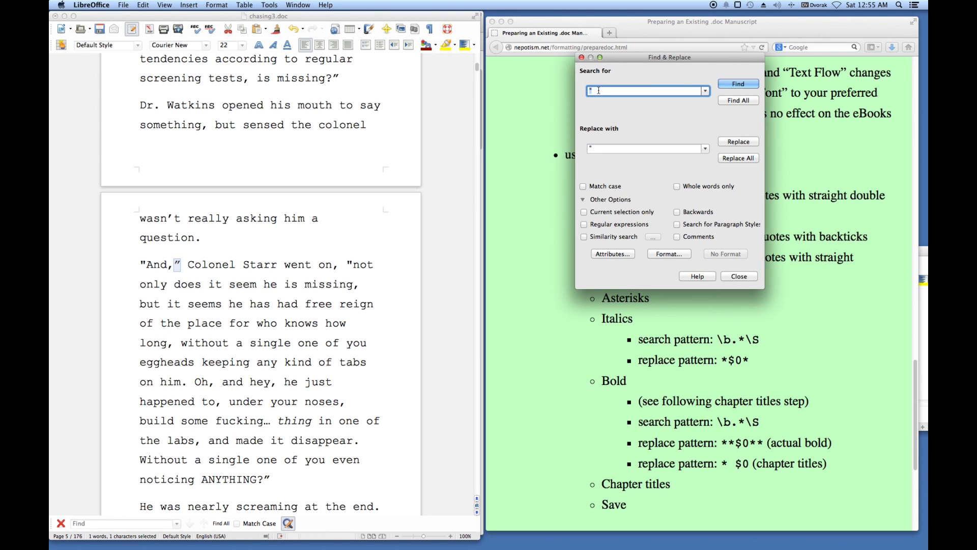
{"action": "right_click", "coordinate": [598, 90]}
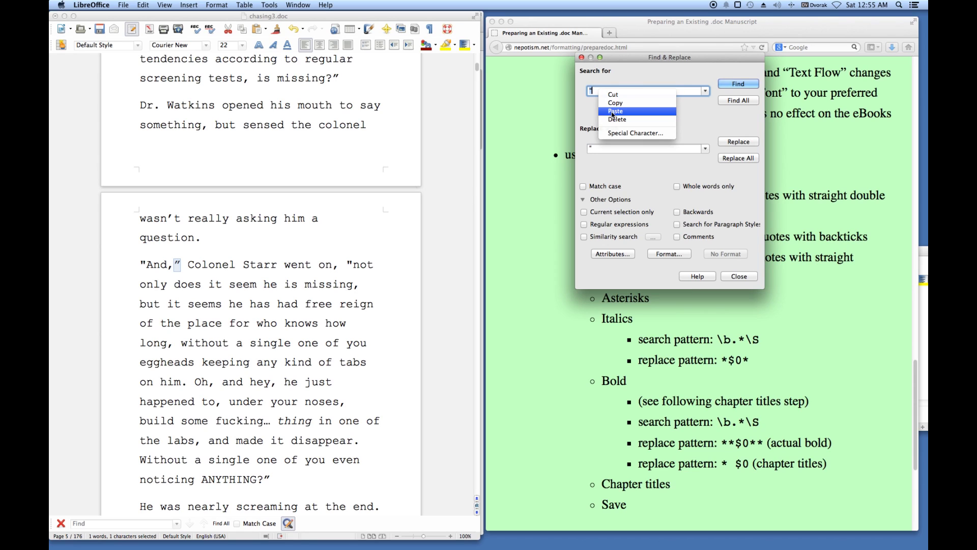
{"action": "left_click", "coordinate": [612, 112]}
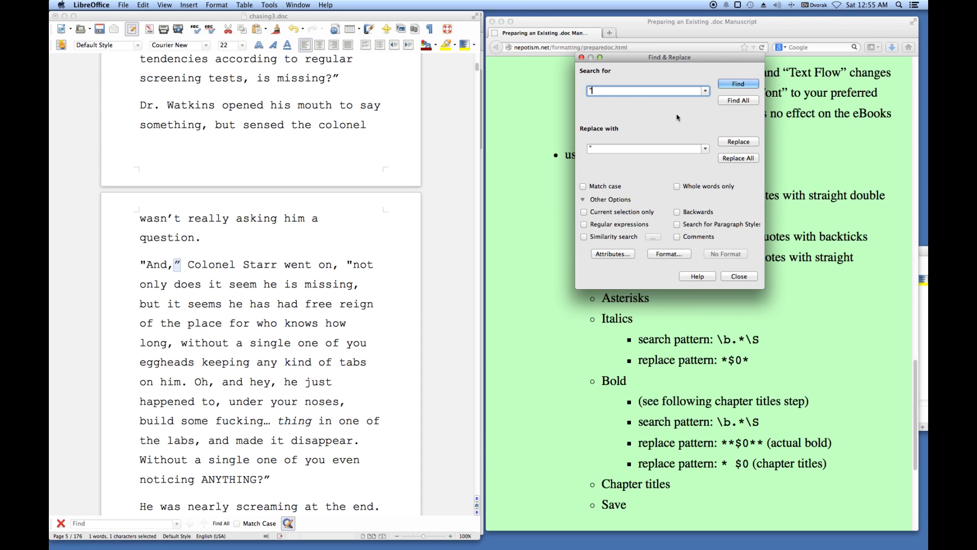
{"action": "left_click", "coordinate": [736, 84]}
{"action": "left_click", "coordinate": [737, 86]}
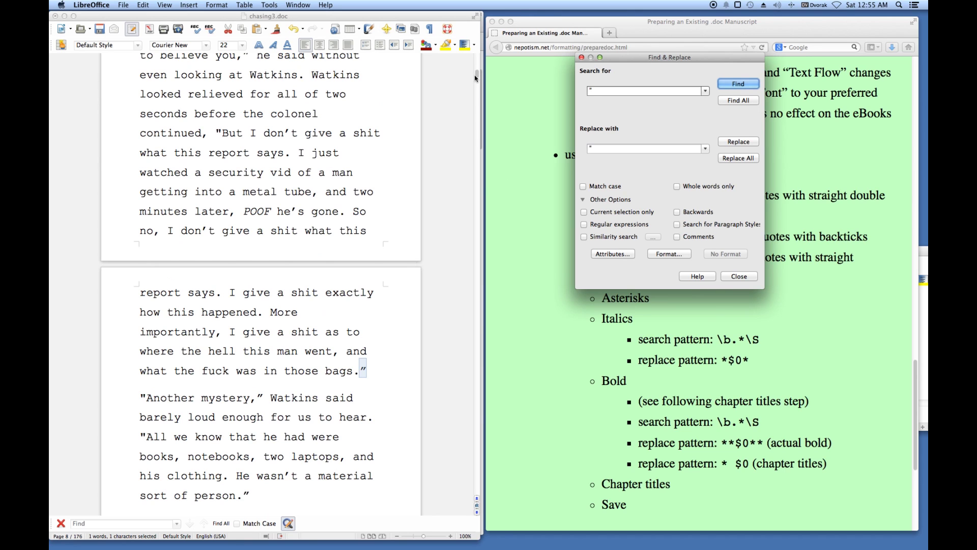
Step: Return to the start of the manuscript and replace all closing curly double quotes with straight double quotes
{"action": "mouse_move", "coordinate": [477, 76]}
{"action": "left_mouse_down"}
{"action": "mouse_move", "coordinate": [482, 55]}
{"action": "mouse_move", "coordinate": [474, 59]}
{"action": "left_mouse_up"}
{"action": "scroll", "coordinate": [374, 72], "scroll_direction": "down", "scroll_amount": 3}
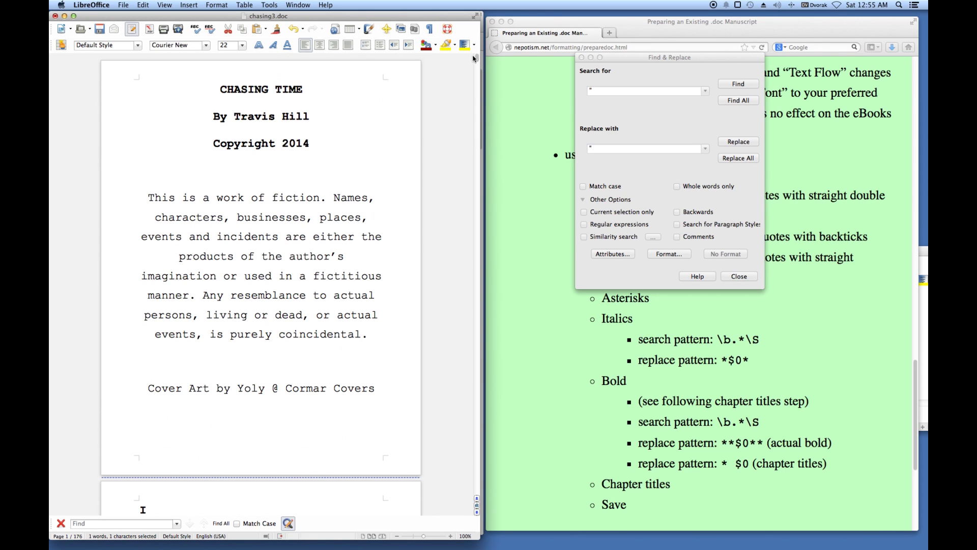
{"action": "left_click", "coordinate": [337, 105]}
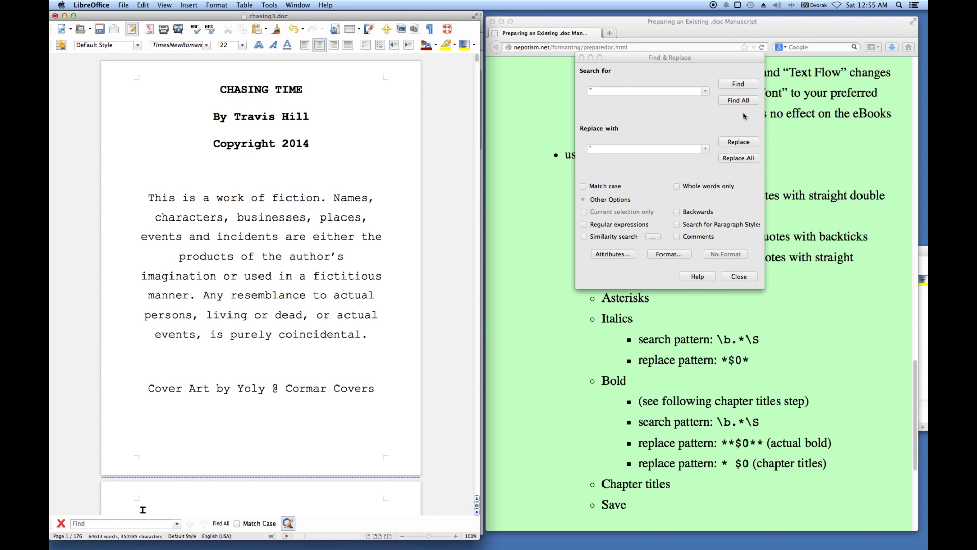
{"action": "left_click", "coordinate": [744, 159]}
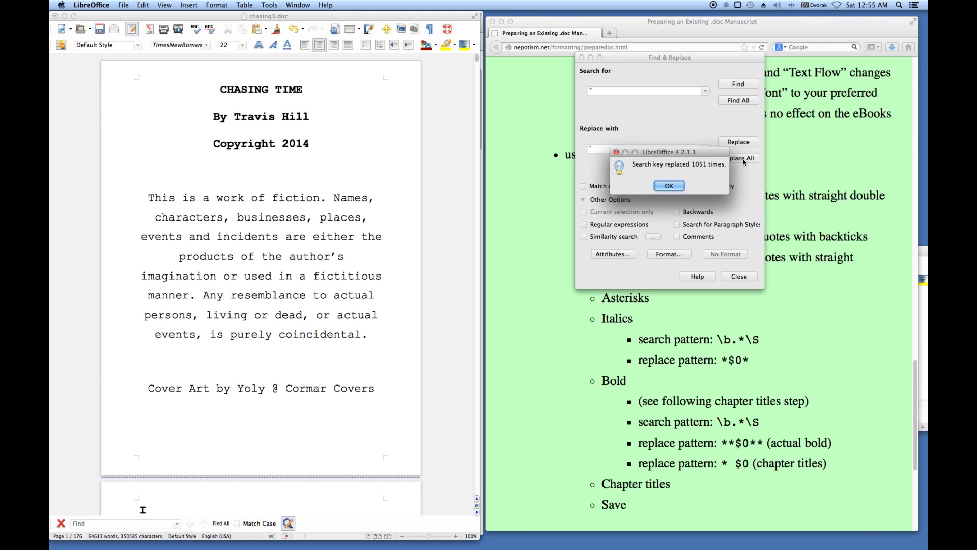
{"action": "left_click", "coordinate": [669, 186]}
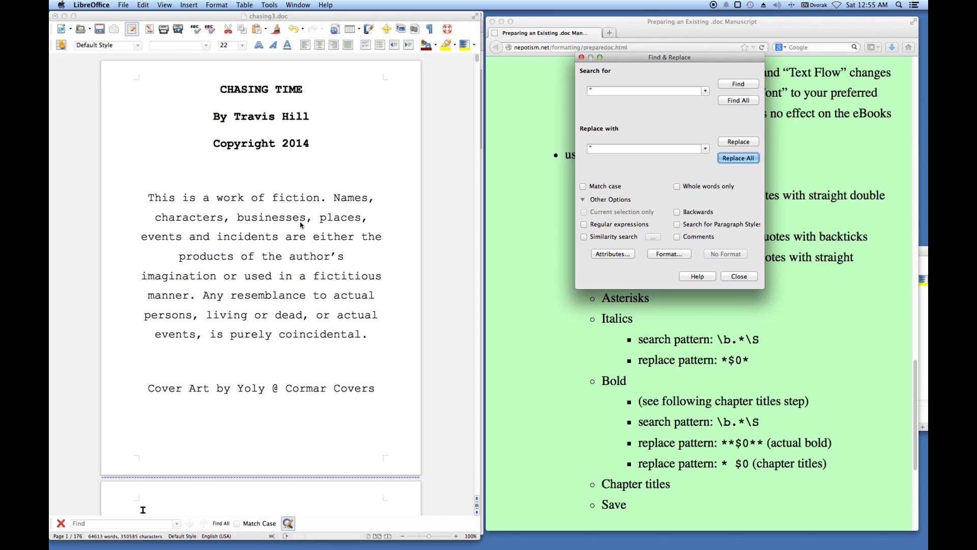
Step: Examine the dialogue on the manuscript's first pages to check the opening and closing double quotes
{"action": "scroll", "coordinate": [301, 214], "scroll_direction": "down", "scroll_amount": 5}
{"action": "scroll", "coordinate": [301, 213], "scroll_direction": "up", "scroll_amount": 1}
{"action": "scroll", "coordinate": [301, 213], "scroll_direction": "down", "scroll_amount": 1}
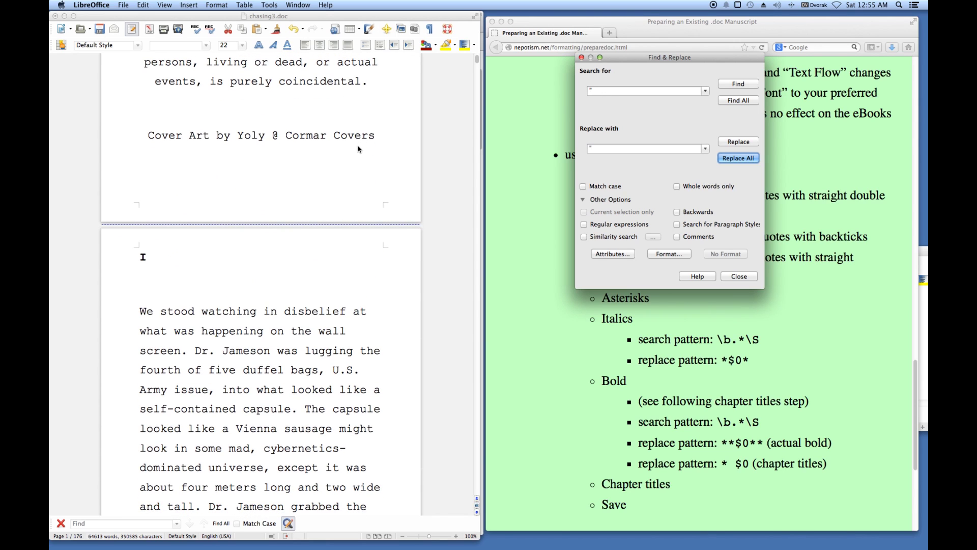
{"action": "scroll", "coordinate": [358, 149], "scroll_direction": "down", "scroll_amount": 7}
{"action": "scroll", "coordinate": [353, 149], "scroll_direction": "down", "scroll_amount": 5}
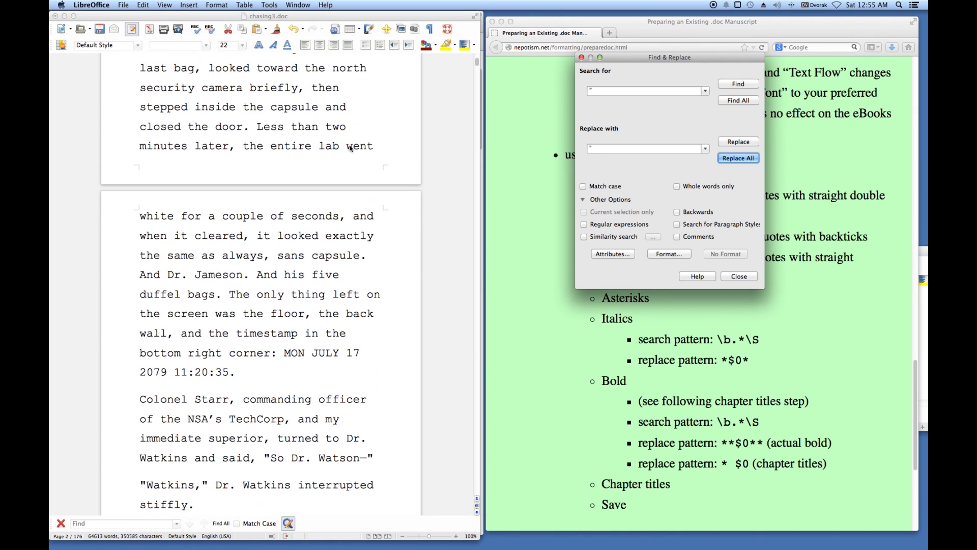
{"action": "scroll", "coordinate": [347, 148], "scroll_direction": "down", "scroll_amount": 4}
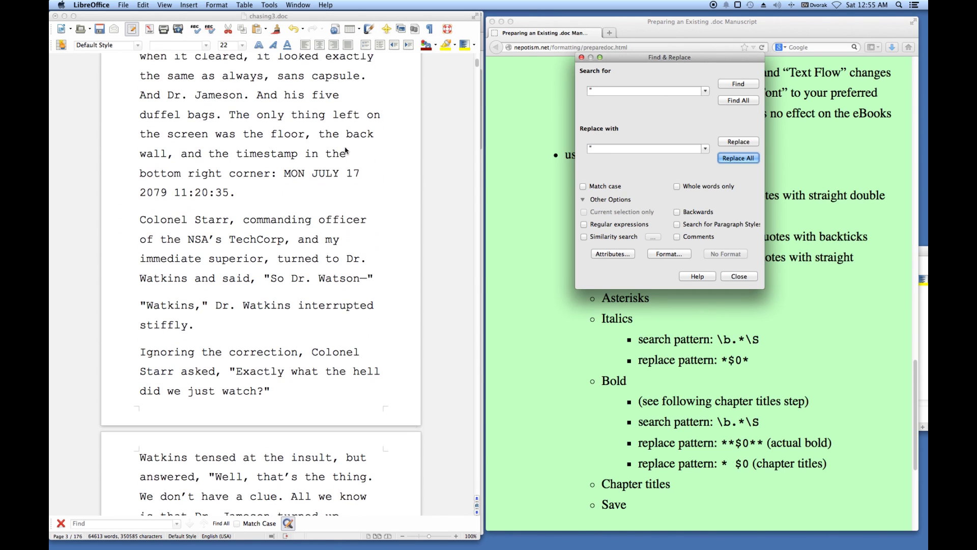
{"action": "scroll", "coordinate": [345, 152], "scroll_direction": "down", "scroll_amount": 8}
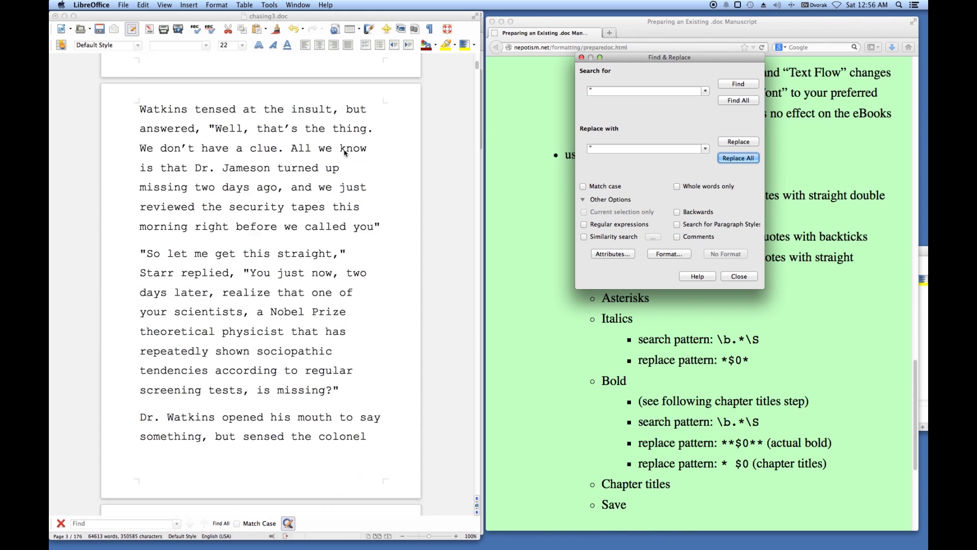
{"action": "scroll", "coordinate": [345, 155], "scroll_direction": "down", "scroll_amount": 3}
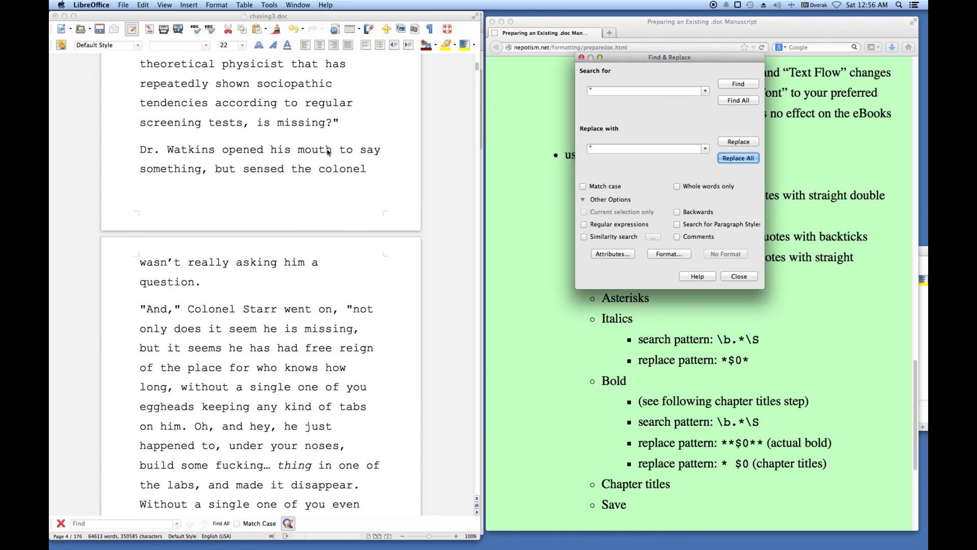
{"action": "scroll", "coordinate": [327, 153], "scroll_direction": "down", "scroll_amount": 1}
{"action": "scroll", "coordinate": [327, 153], "scroll_direction": "down", "scroll_amount": 3}
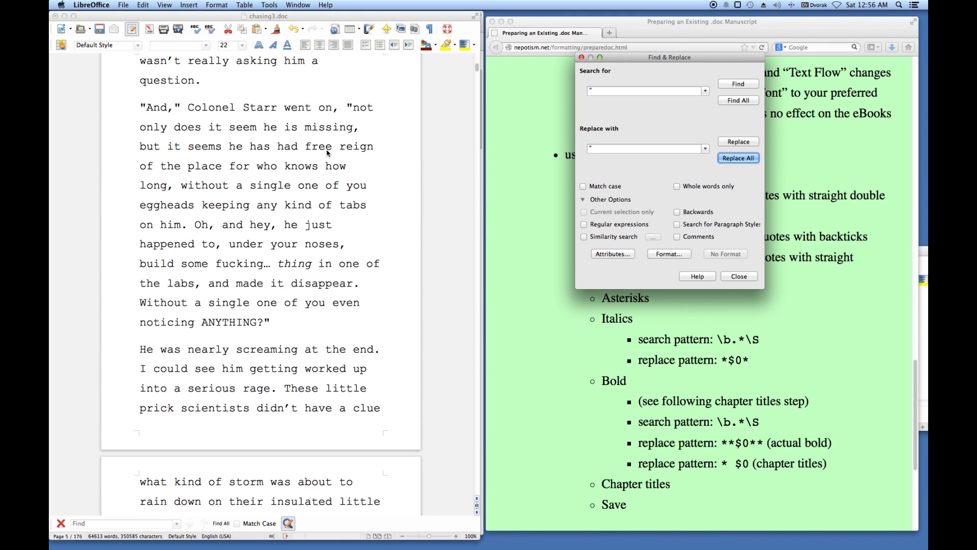
Step: Copy the curly closing single quote from the word "didn’t" in the last line of page 5
{"action": "scroll", "coordinate": [328, 154], "scroll_direction": "down", "scroll_amount": 1}
{"action": "scroll", "coordinate": [326, 155], "scroll_direction": "down", "scroll_amount": 1}
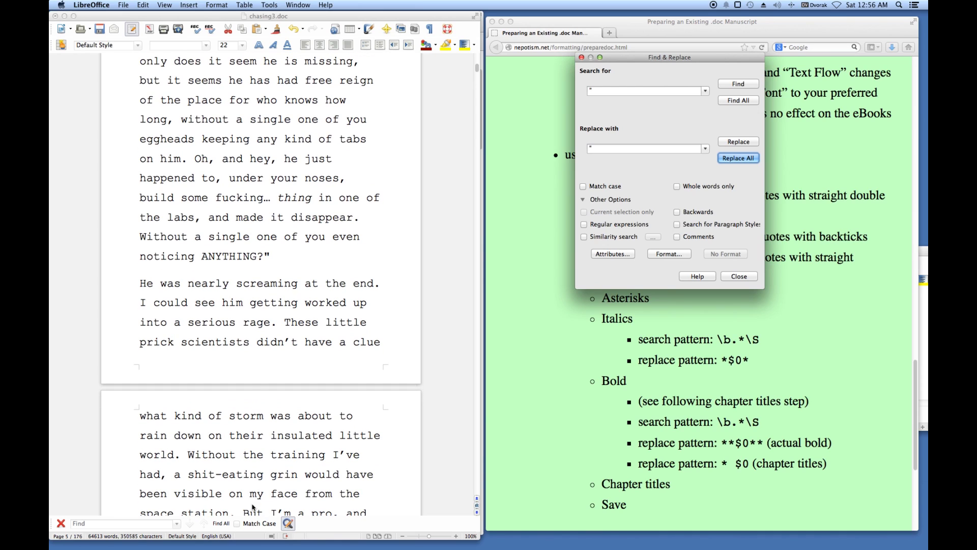
{"action": "left_click", "coordinate": [285, 344]}
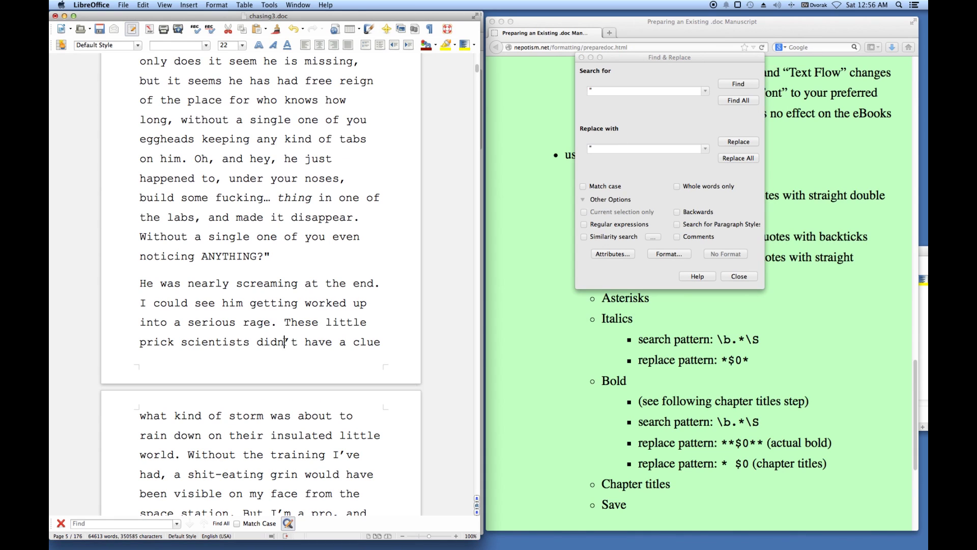
{"action": "key", "text": "shift+Right"}
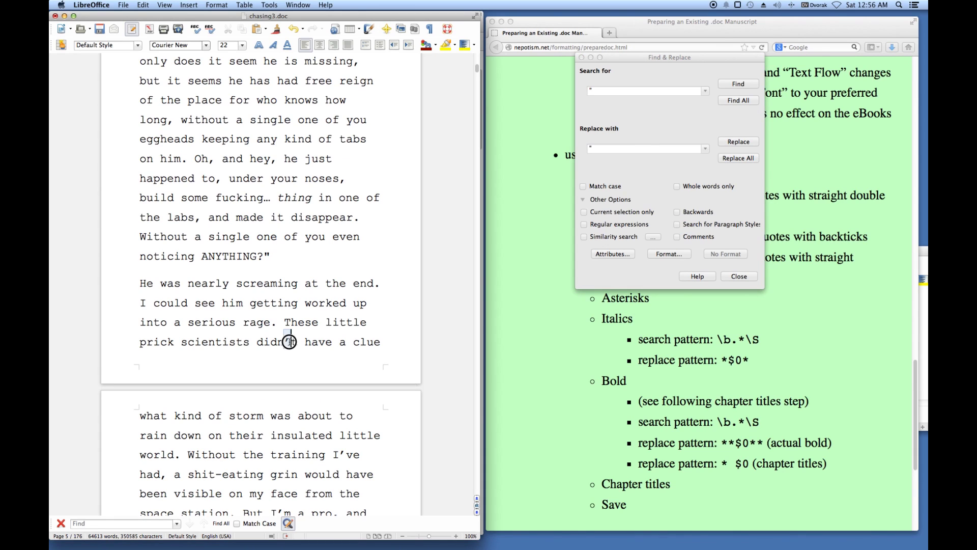
{"action": "right_click", "coordinate": [287, 336]}
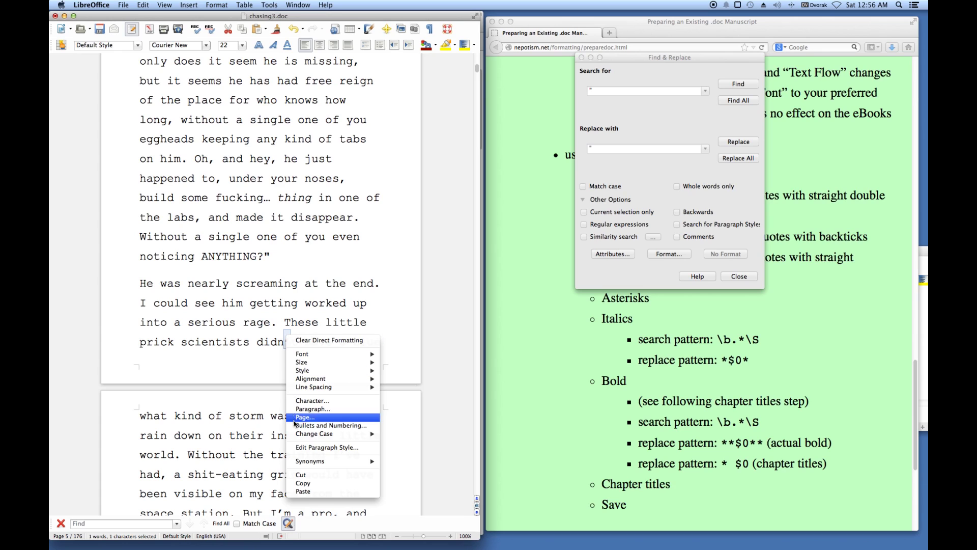
{"action": "left_click", "coordinate": [309, 484]}
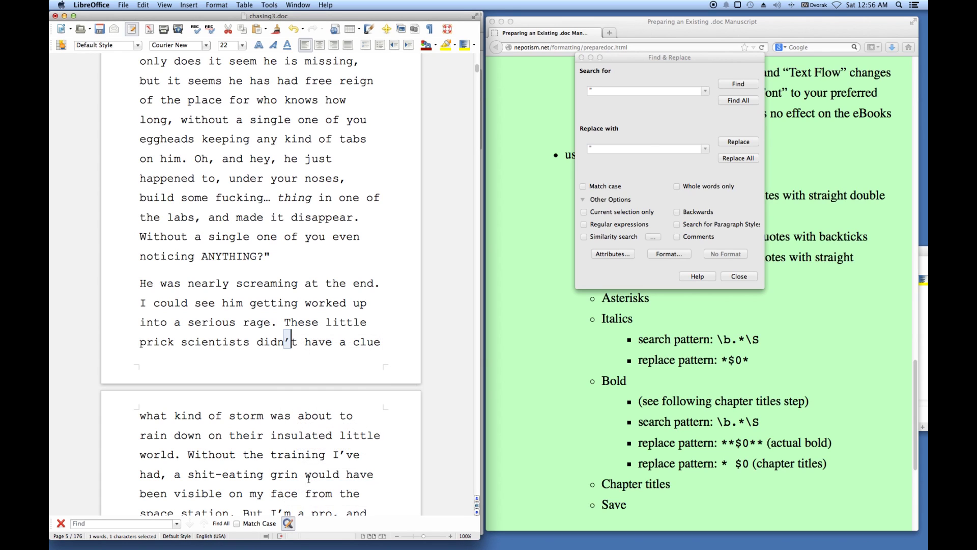
Step: Paste the copied curly single quote as the search text and set the replacement text to a straight single quote
{"action": "left_click", "coordinate": [604, 92]}
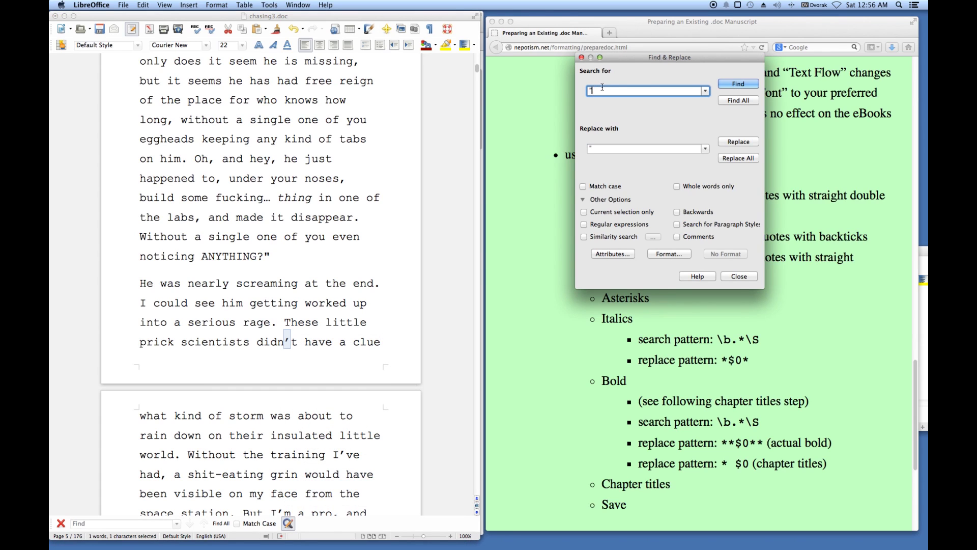
{"action": "right_click", "coordinate": [598, 91]}
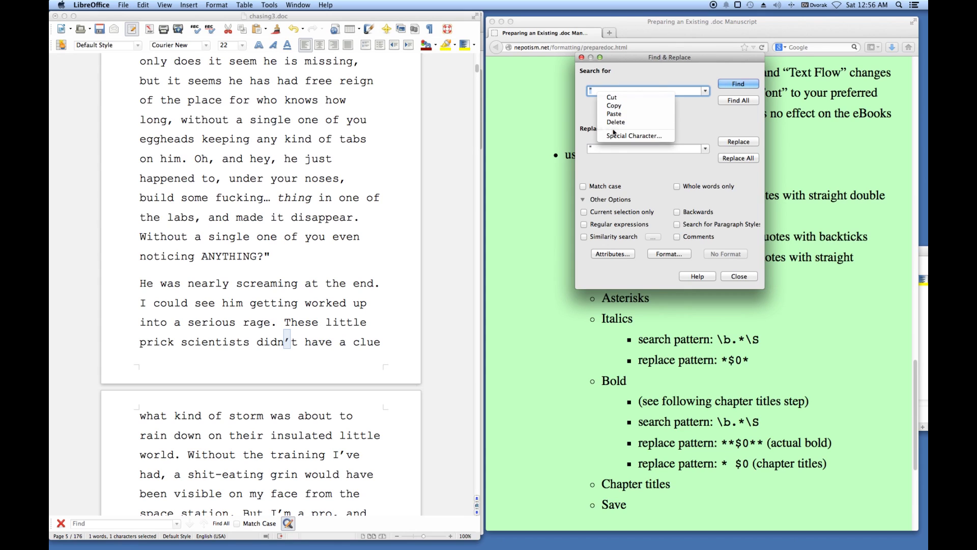
{"action": "left_click", "coordinate": [615, 114]}
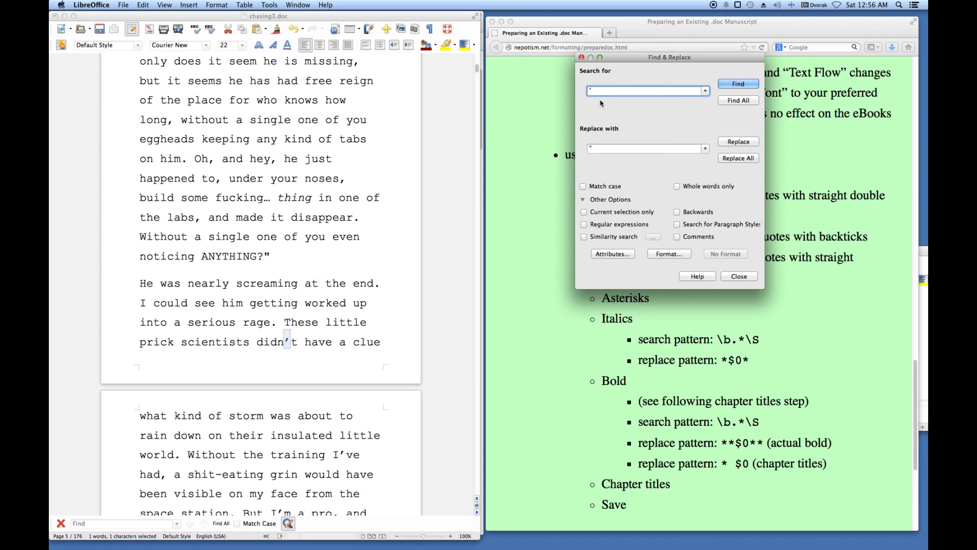
{"action": "left_click", "coordinate": [597, 146]}
{"action": "type", "text": "'"}
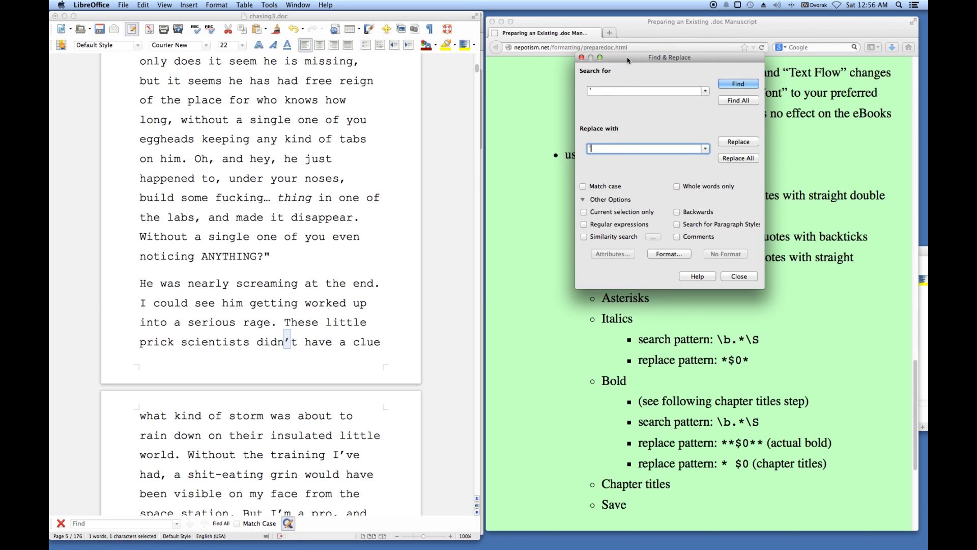
Step: Return to the start of the manuscript and replace all closing curly single quotes with straight single quotes
{"action": "left_click_drag", "start_coordinate": [628, 58], "coordinate": [559, 140]}
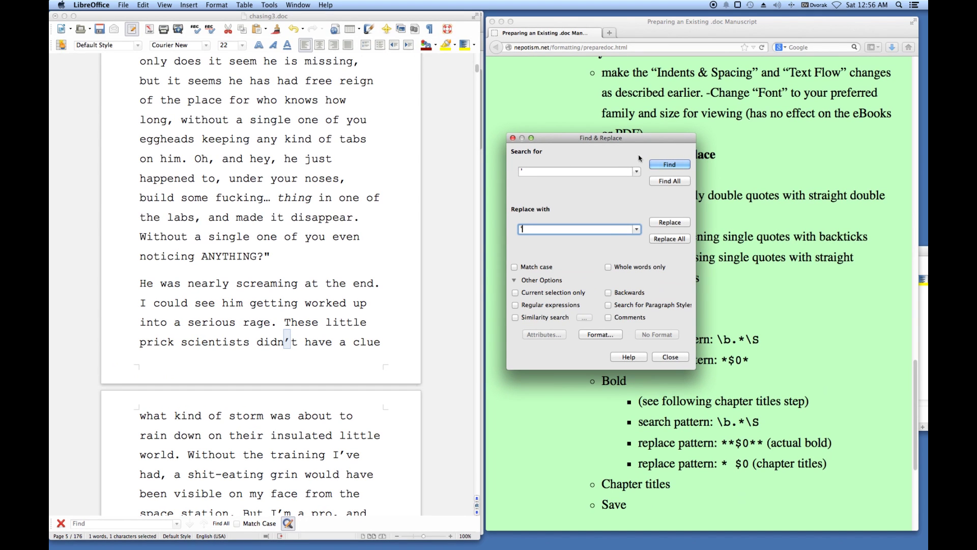
{"action": "left_click_drag", "start_coordinate": [587, 83], "coordinate": [645, 70]}
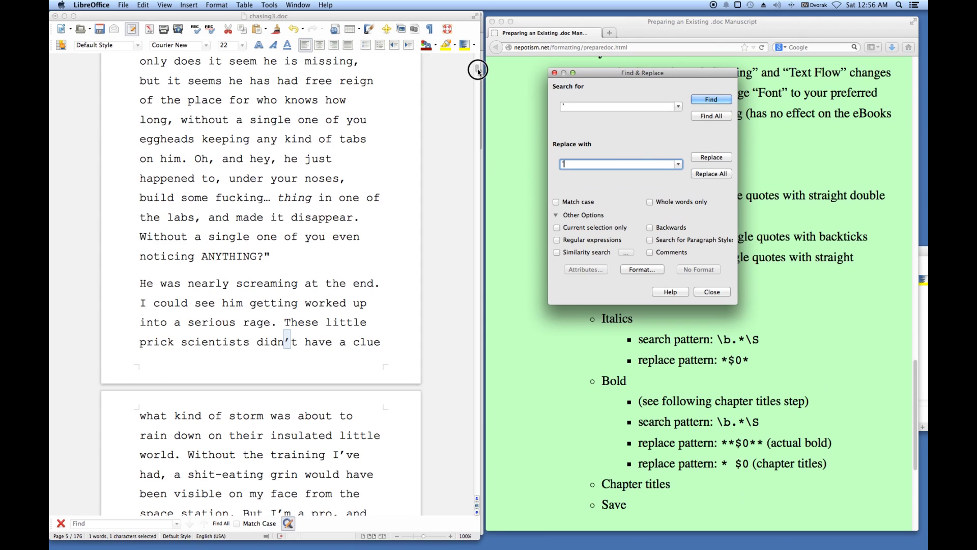
{"action": "left_click_drag", "start_coordinate": [477, 67], "coordinate": [477, 57]}
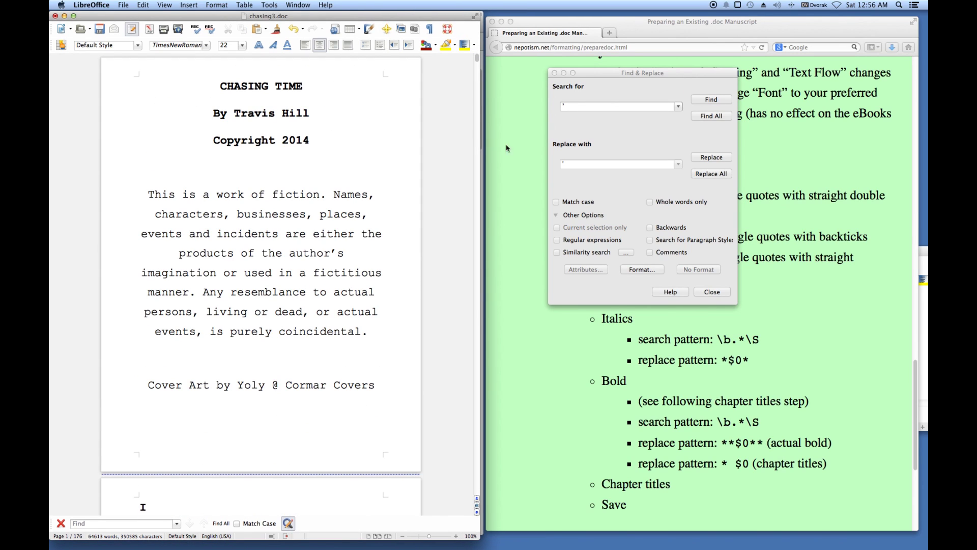
{"action": "left_click", "coordinate": [712, 174]}
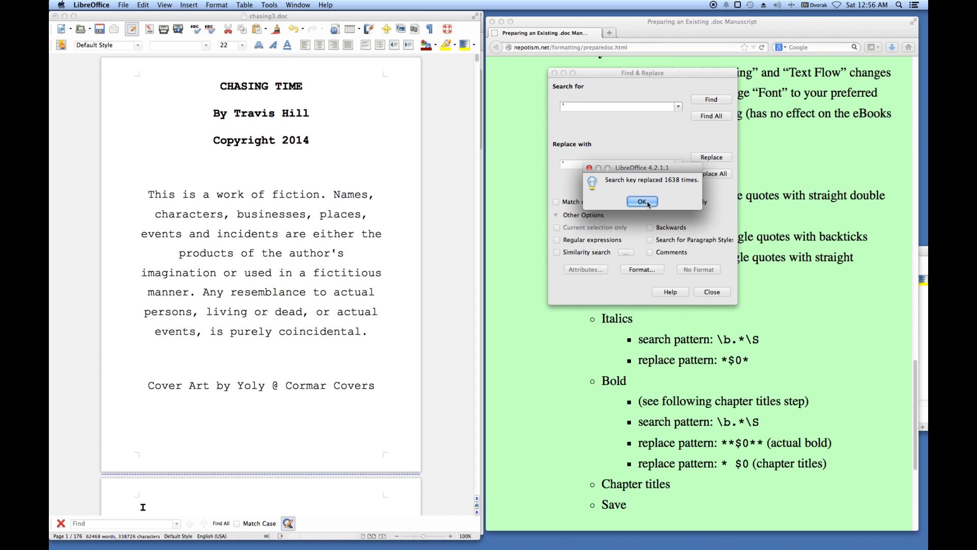
{"action": "left_click", "coordinate": [648, 203]}
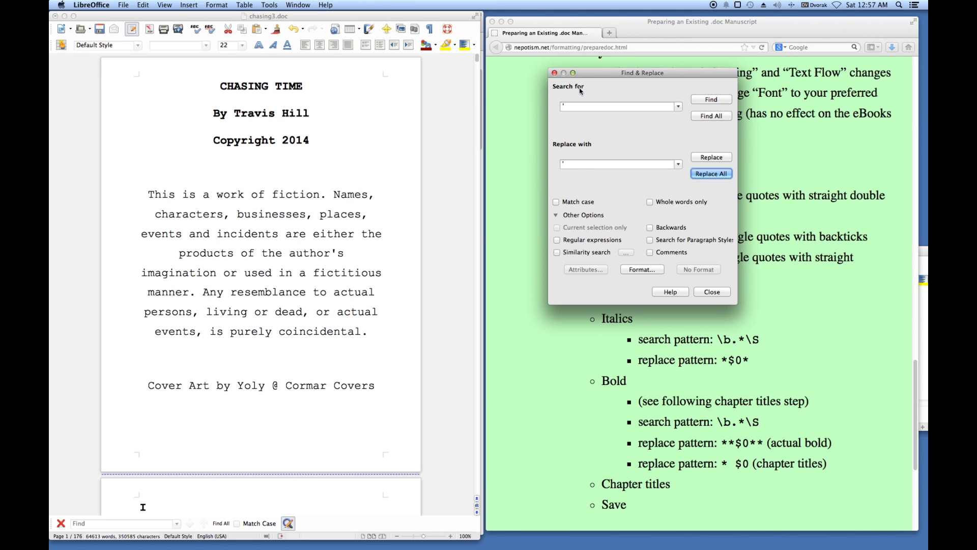
Step: Set the search text to a straight single quote and step through its occurrences, looking for a word enclosed in single quotes
{"action": "left_click", "coordinate": [571, 106]}
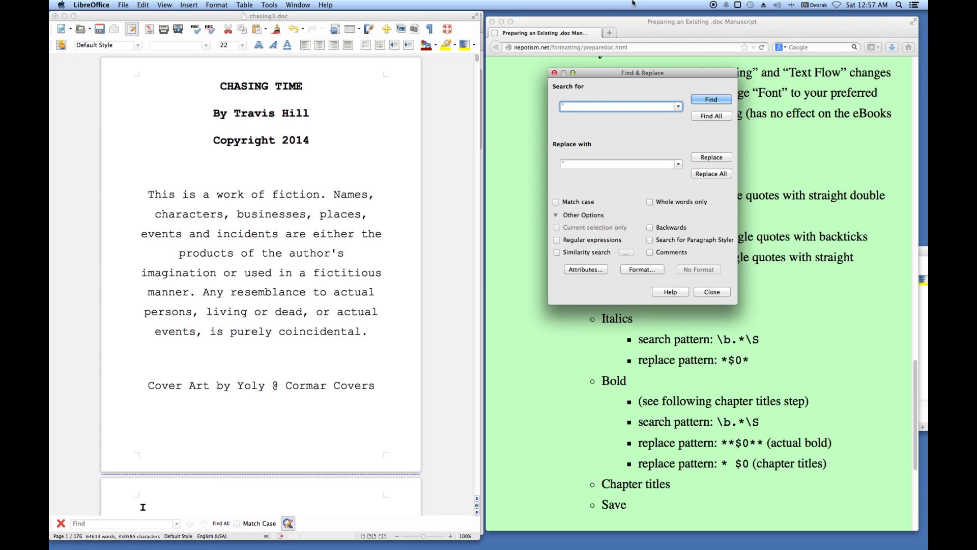
{"action": "left_click", "coordinate": [724, 99]}
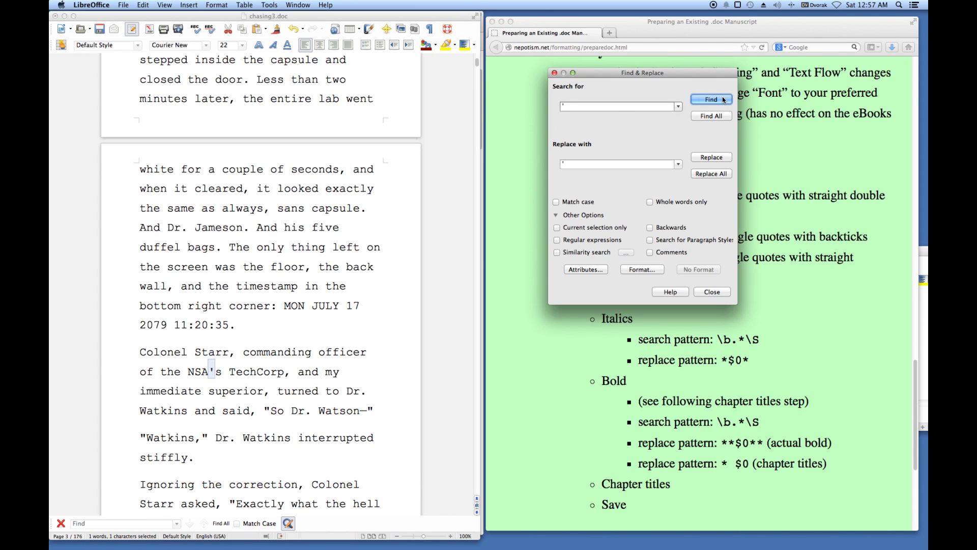
{"action": "left_click", "coordinate": [721, 100]}
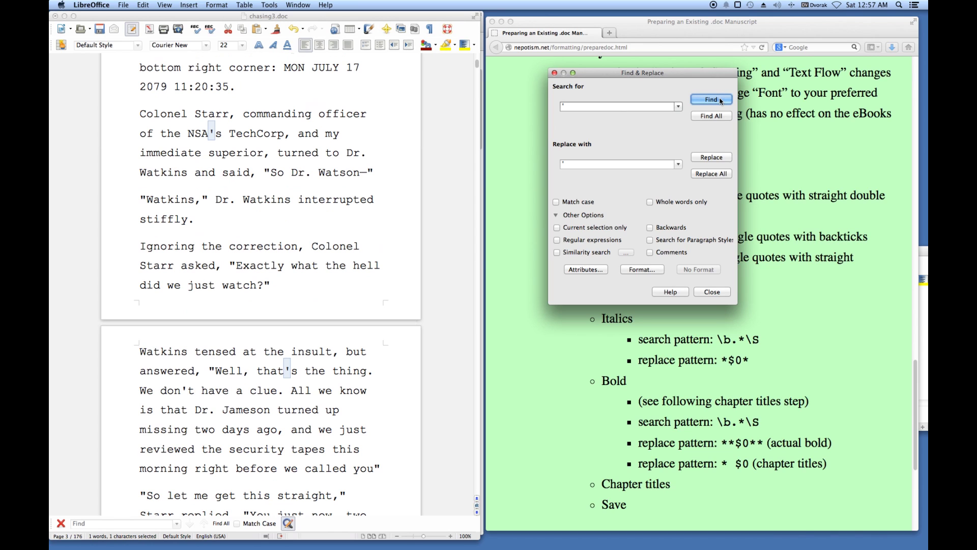
{"action": "left_click", "coordinate": [721, 101]}
{"action": "left_click", "coordinate": [721, 100]}
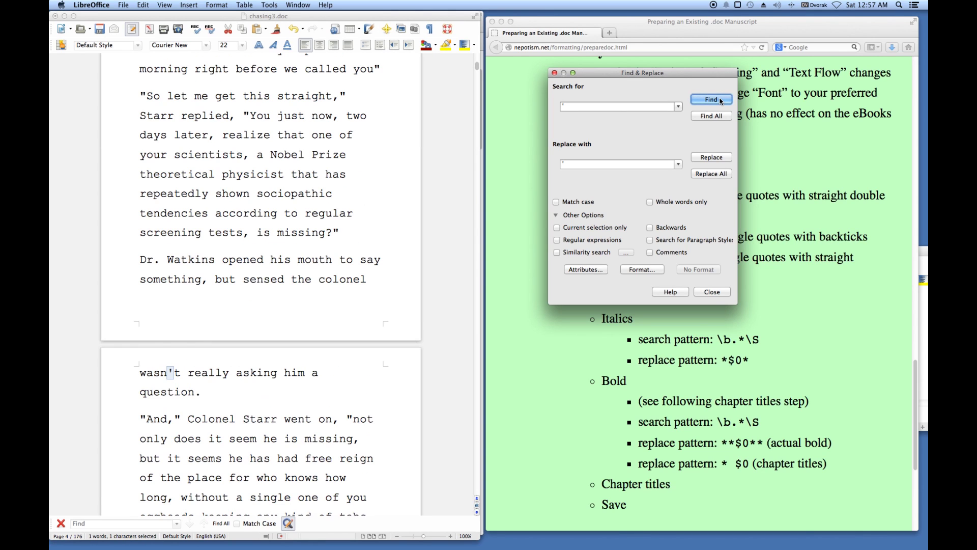
{"action": "left_click", "coordinate": [720, 100]}
{"action": "left_click", "coordinate": [721, 100]}
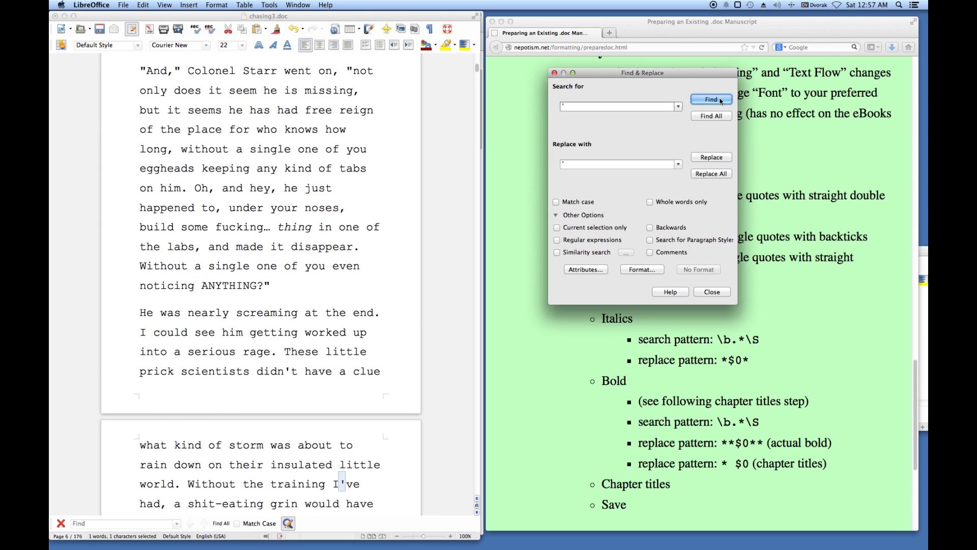
{"action": "left_click", "coordinate": [721, 100]}
{"action": "left_click", "coordinate": [720, 100]}
{"action": "left_click", "coordinate": [720, 100]}
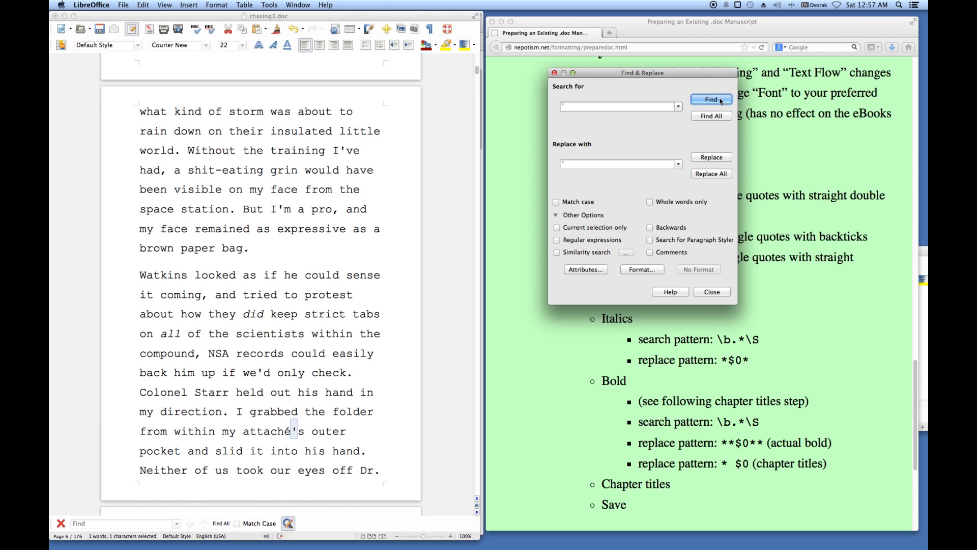
{"action": "left_click", "coordinate": [720, 100]}
{"action": "left_click", "coordinate": [721, 100]}
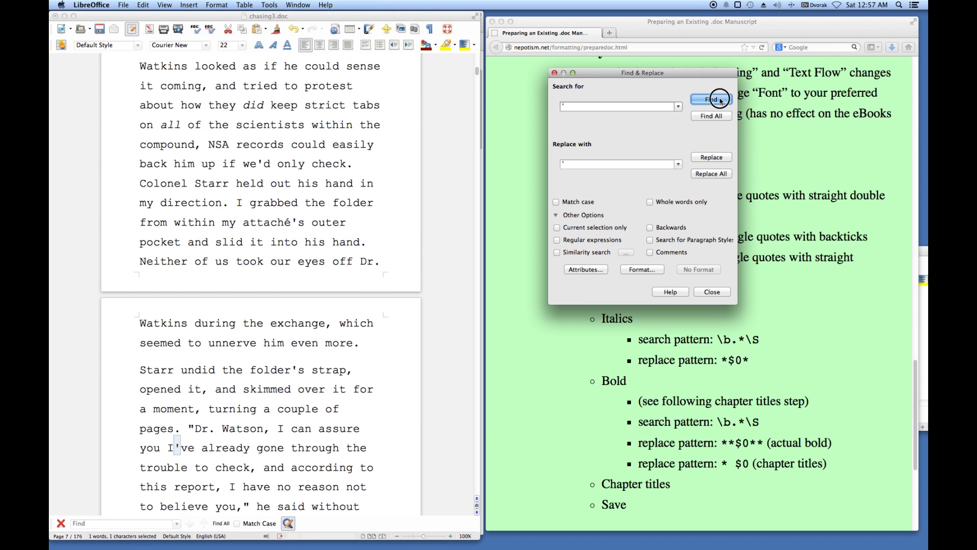
{"action": "left_click", "coordinate": [721, 100]}
{"action": "left_click", "coordinate": [721, 99]}
{"action": "left_click", "coordinate": [721, 99]}
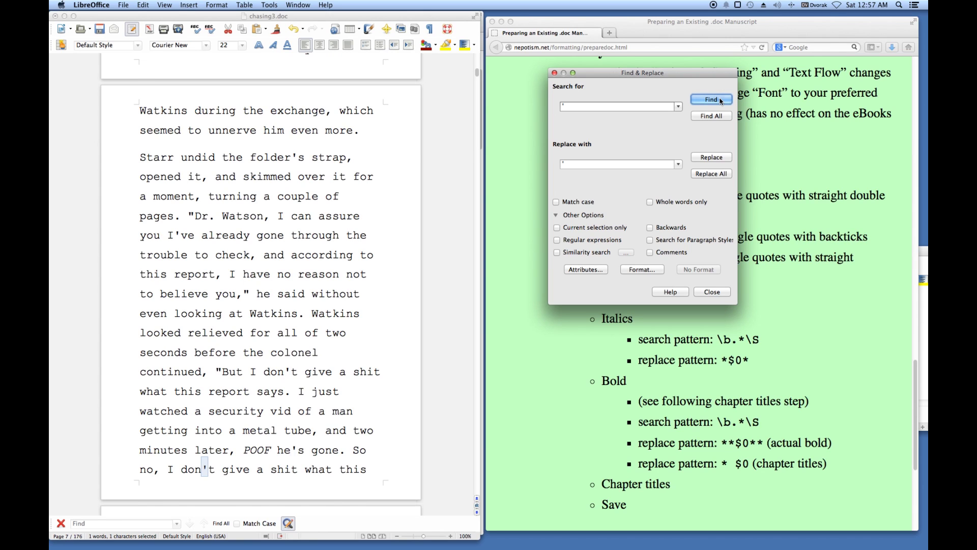
{"action": "left_click", "coordinate": [721, 100]}
{"action": "left_click", "coordinate": [721, 100]}
{"action": "left_click", "coordinate": [721, 100]}
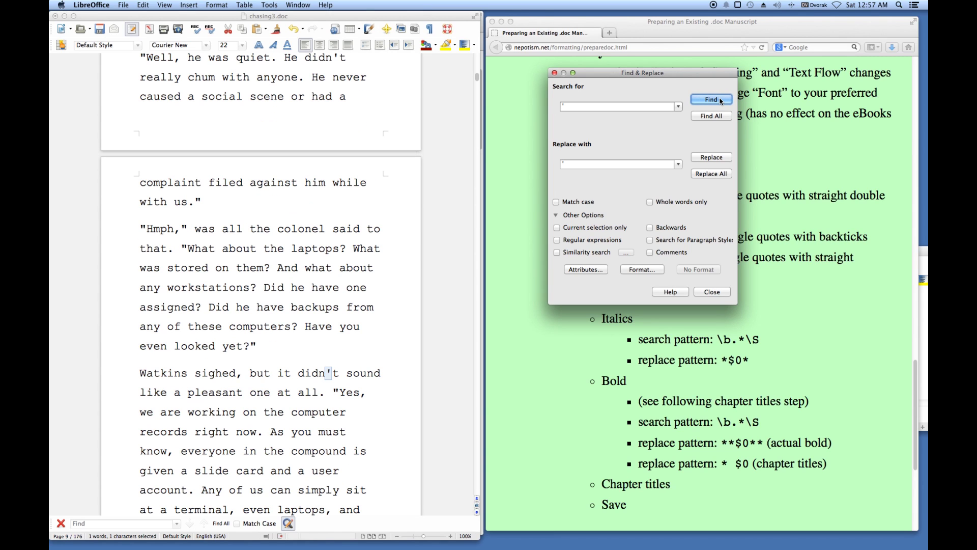
{"action": "left_click", "coordinate": [721, 100]}
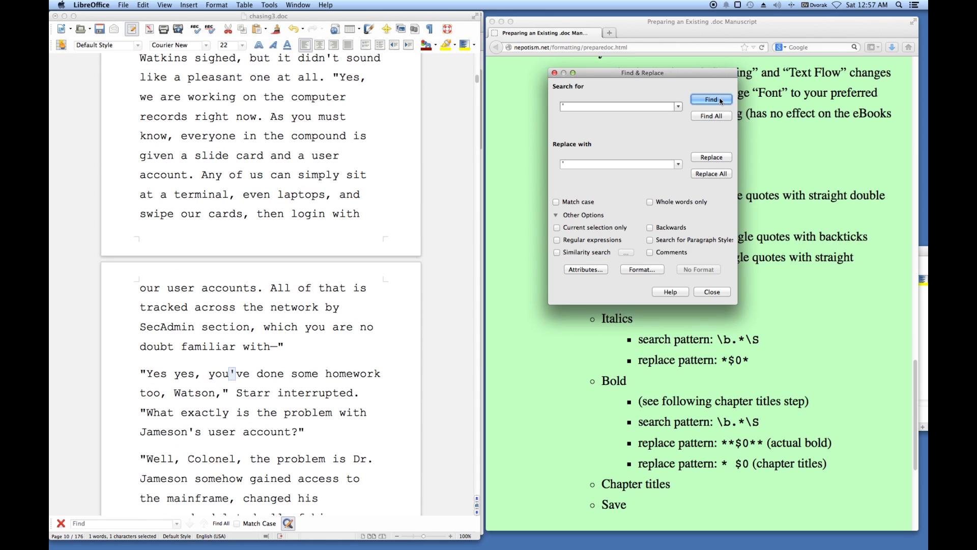
{"action": "left_click", "coordinate": [721, 99]}
{"action": "left_click", "coordinate": [720, 99]}
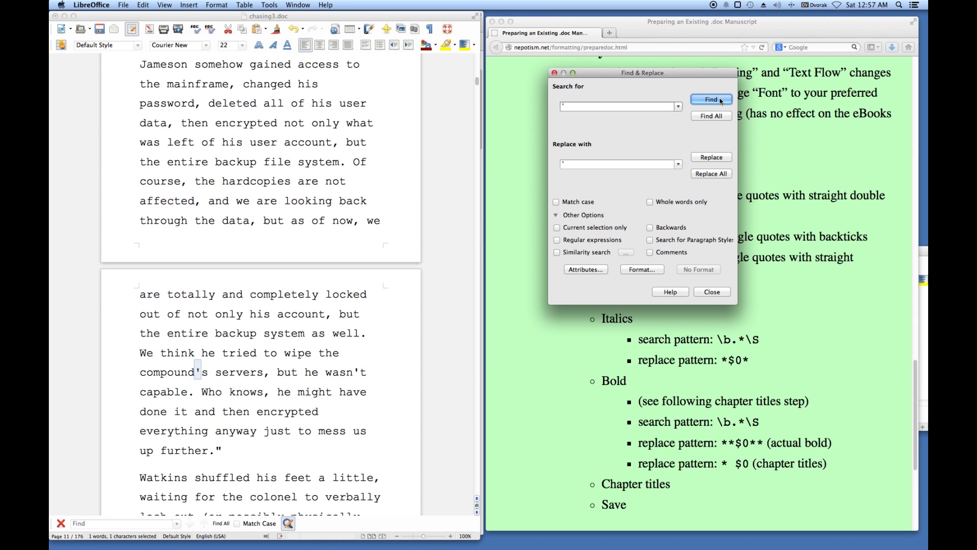
{"action": "left_click", "coordinate": [721, 100]}
{"action": "left_click", "coordinate": [721, 100]}
{"action": "left_click", "coordinate": [721, 100]}
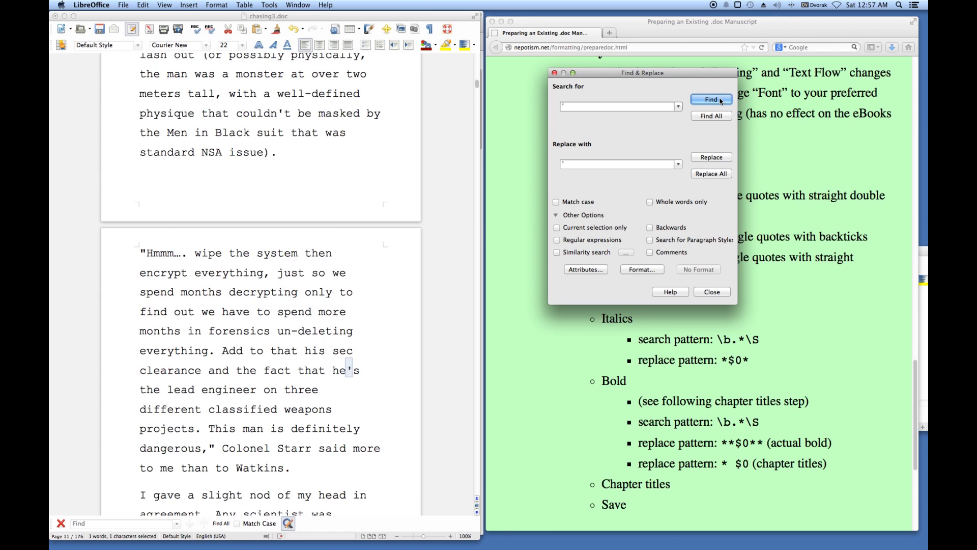
{"action": "left_click", "coordinate": [721, 100]}
{"action": "left_click", "coordinate": [720, 100]}
{"action": "left_click", "coordinate": [721, 100]}
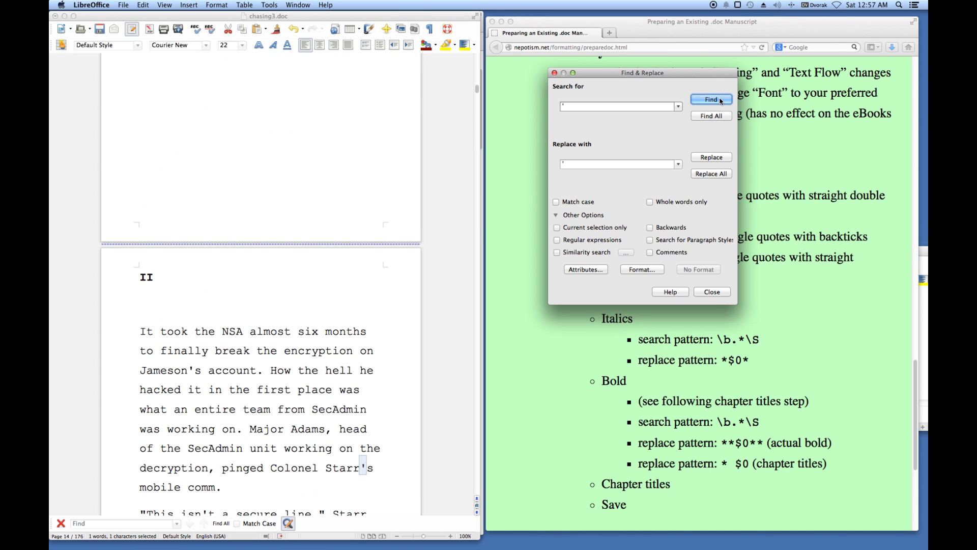
{"action": "left_click", "coordinate": [721, 100]}
{"action": "left_click", "coordinate": [721, 99]}
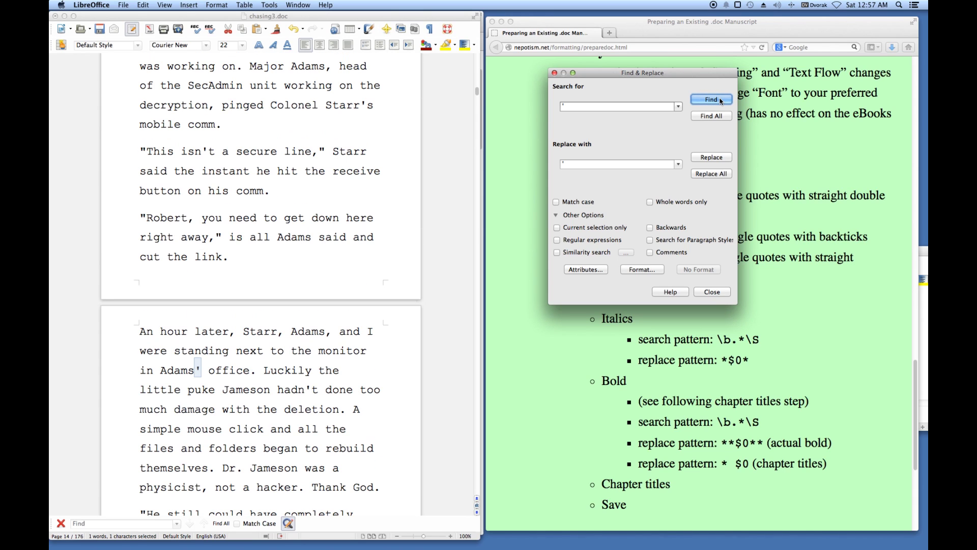
{"action": "left_click", "coordinate": [721, 100]}
{"action": "left_click", "coordinate": [721, 100]}
{"action": "left_click", "coordinate": [721, 100]}
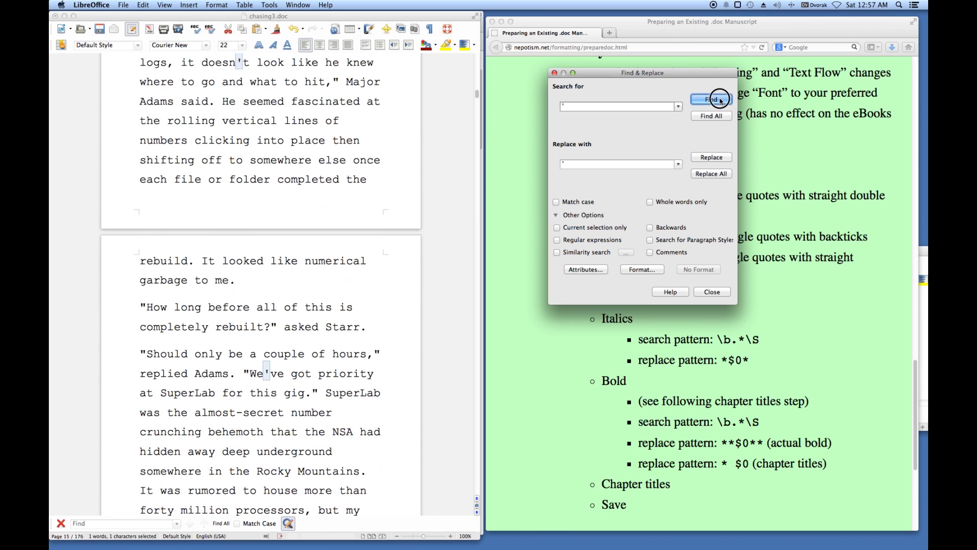
{"action": "left_click", "coordinate": [721, 100]}
{"action": "left_click", "coordinate": [721, 100]}
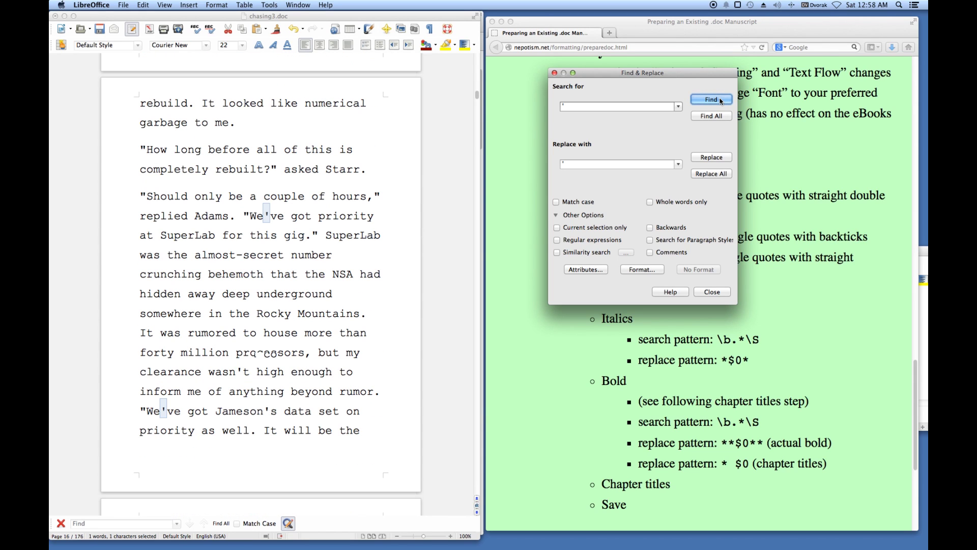
{"action": "left_click", "coordinate": [721, 100]}
{"action": "left_click", "coordinate": [721, 100]}
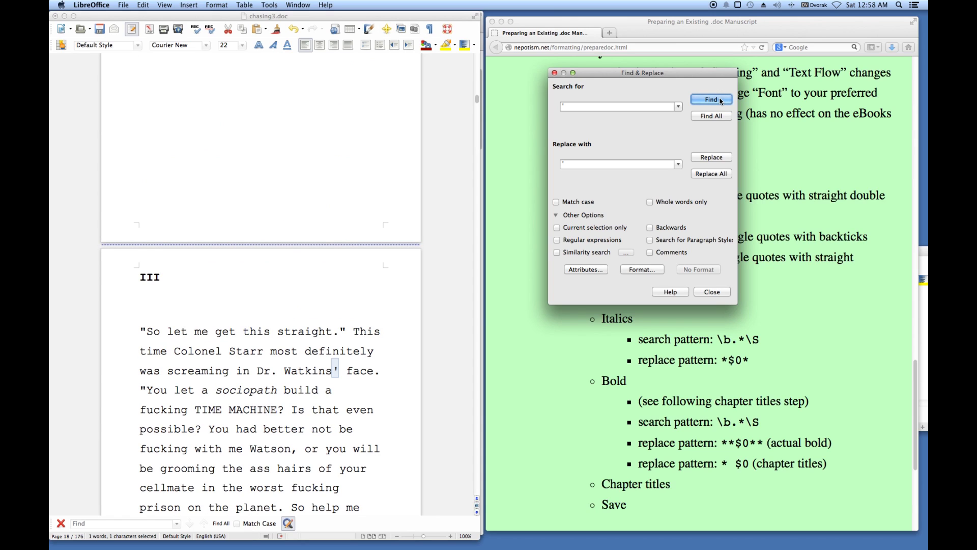
{"action": "left_click", "coordinate": [720, 99]}
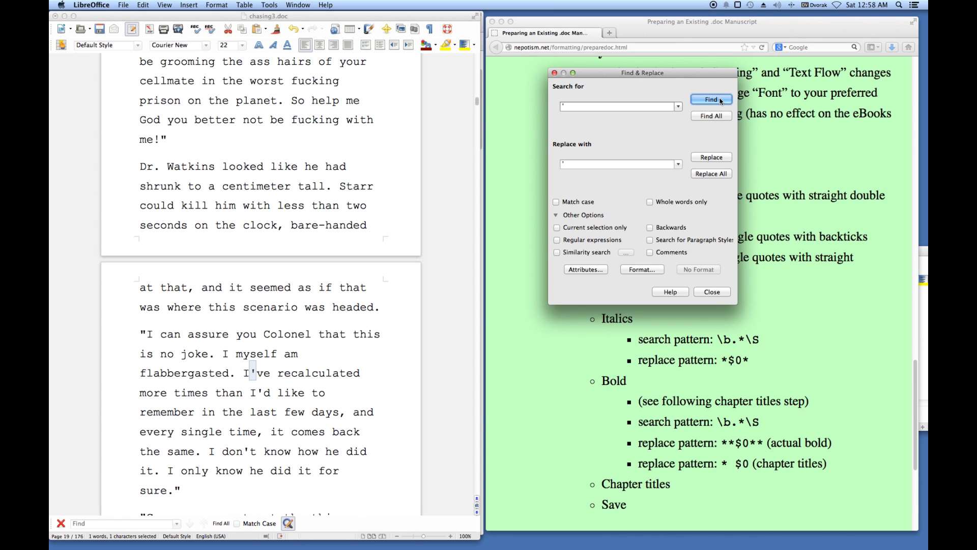
{"action": "left_click", "coordinate": [721, 100]}
{"action": "left_click", "coordinate": [721, 100]}
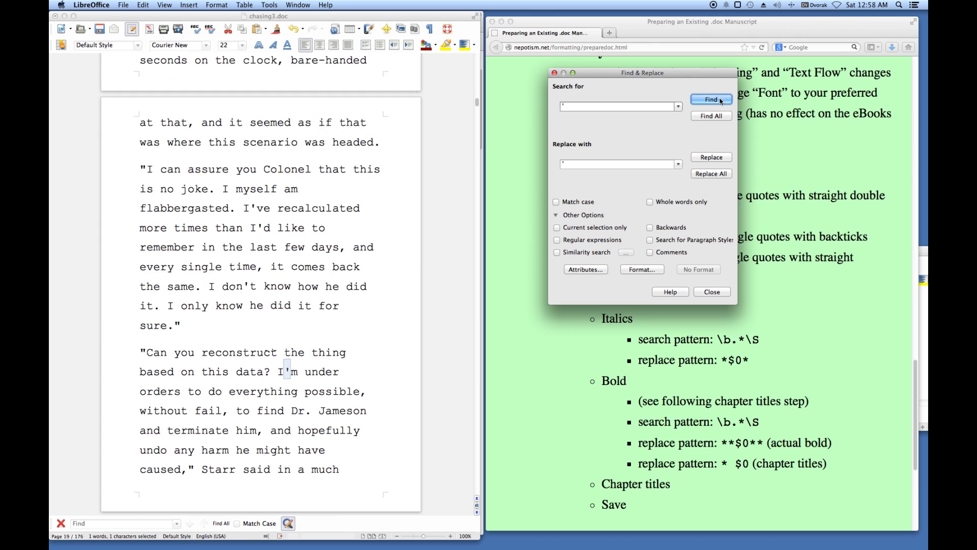
{"action": "left_click", "coordinate": [721, 100]}
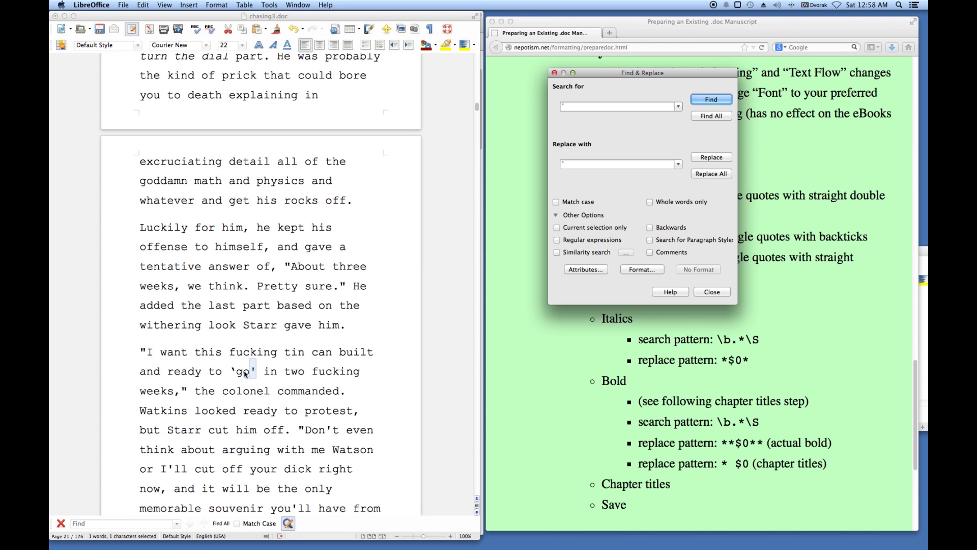
Step: Copy the curly opening single quote in front of the quoted word "go" on page 21
{"action": "left_click", "coordinate": [234, 371]}
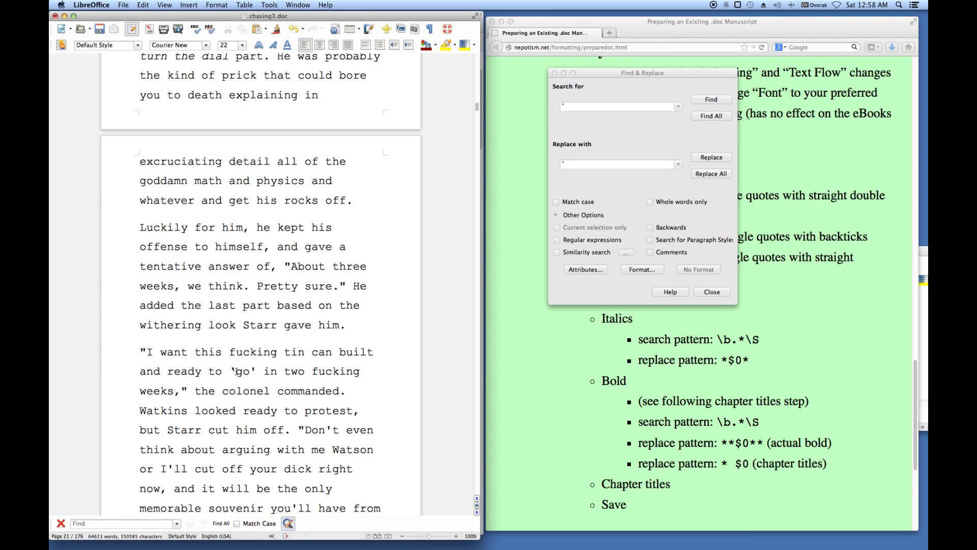
{"action": "left_click_drag", "start_coordinate": [235, 371], "coordinate": [232, 371]}
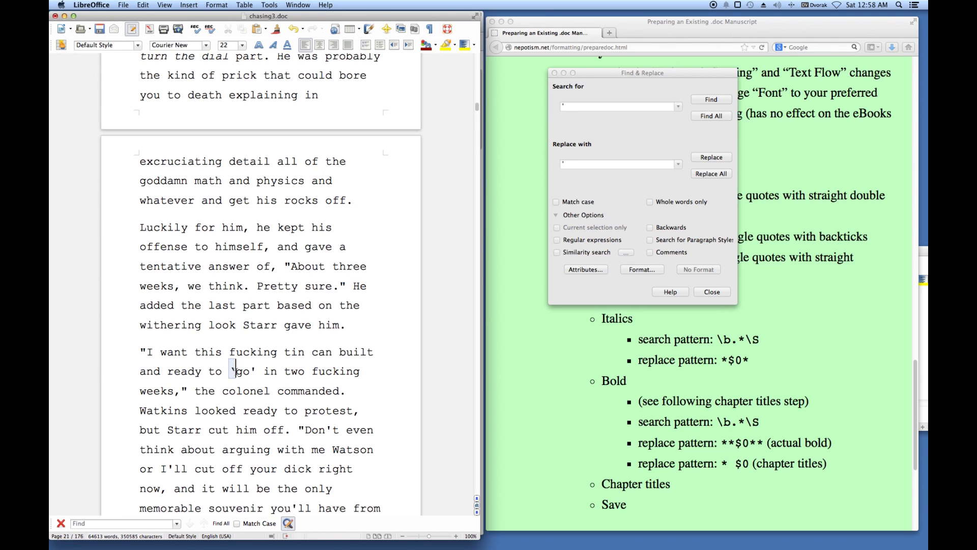
{"action": "right_click", "coordinate": [233, 370]}
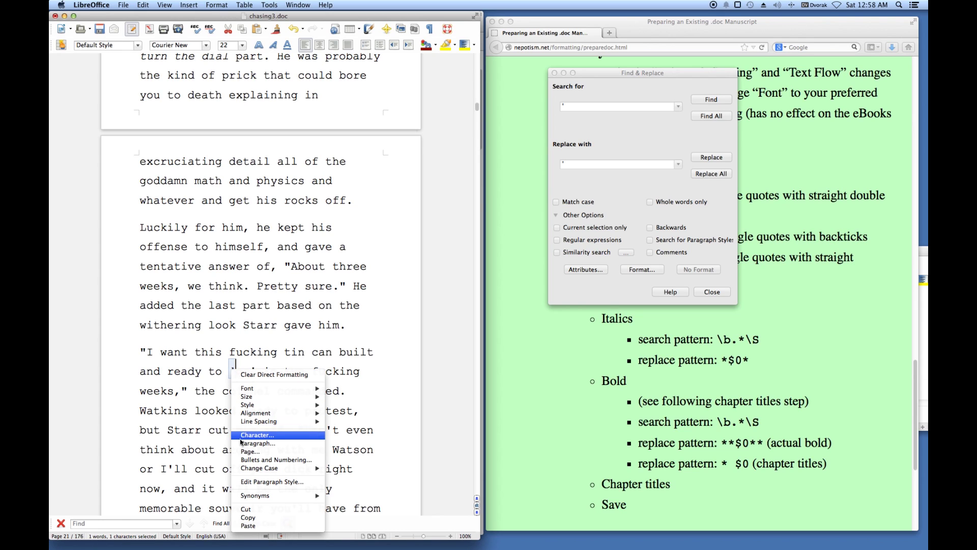
{"action": "left_click", "coordinate": [261, 517]}
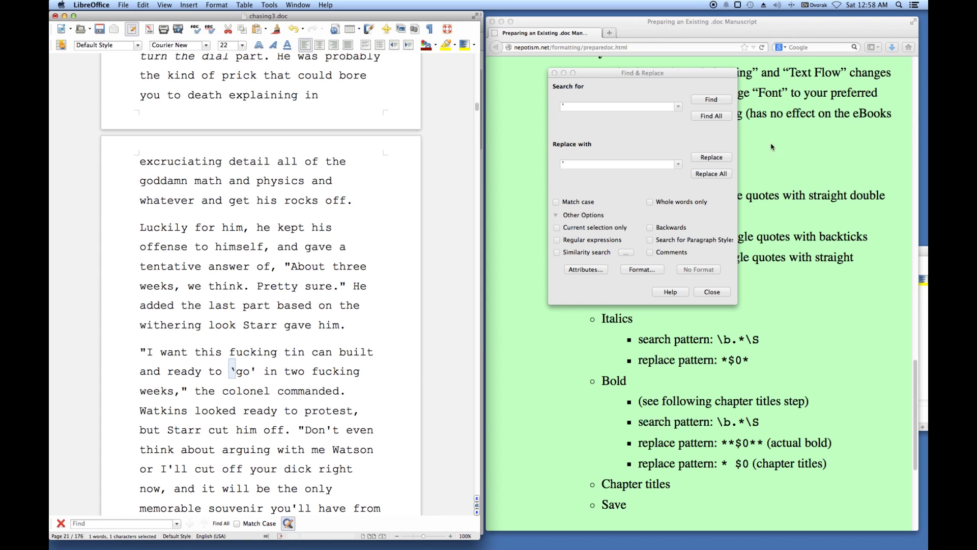
Step: Paste the copied curly opening single quote as the search text and set the replacement text to a backtick
{"action": "left_click", "coordinate": [571, 104]}
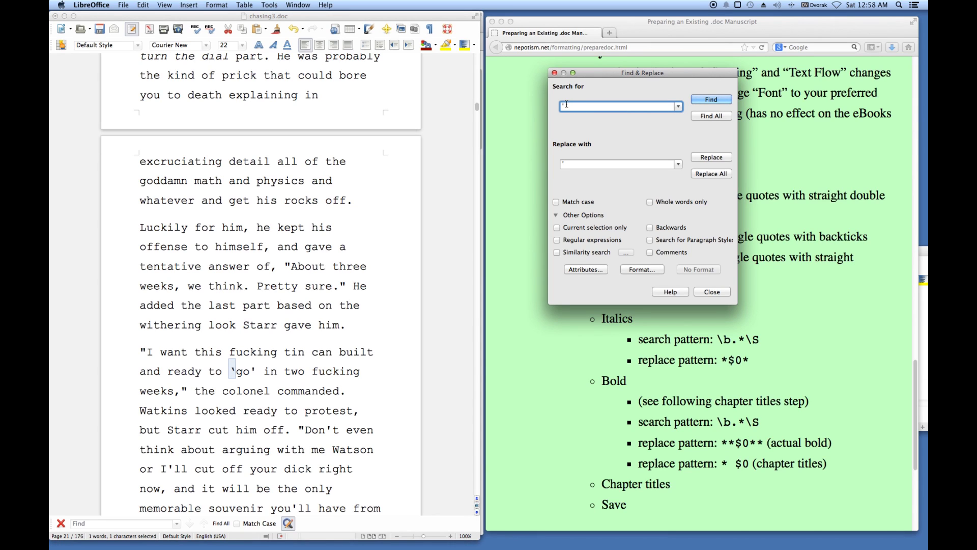
{"action": "left_click", "coordinate": [566, 106]}
{"action": "left_click", "coordinate": [566, 106]}
{"action": "left_click", "coordinate": [567, 106]}
{"action": "right_click", "coordinate": [573, 108]}
{"action": "left_click", "coordinate": [586, 127]}
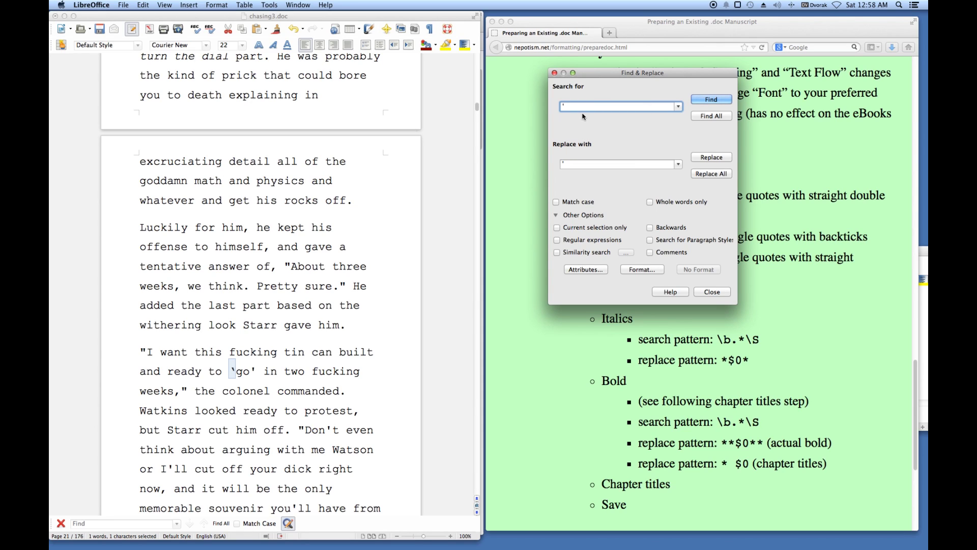
{"action": "left_click", "coordinate": [568, 164]}
{"action": "type", "text": "'"}
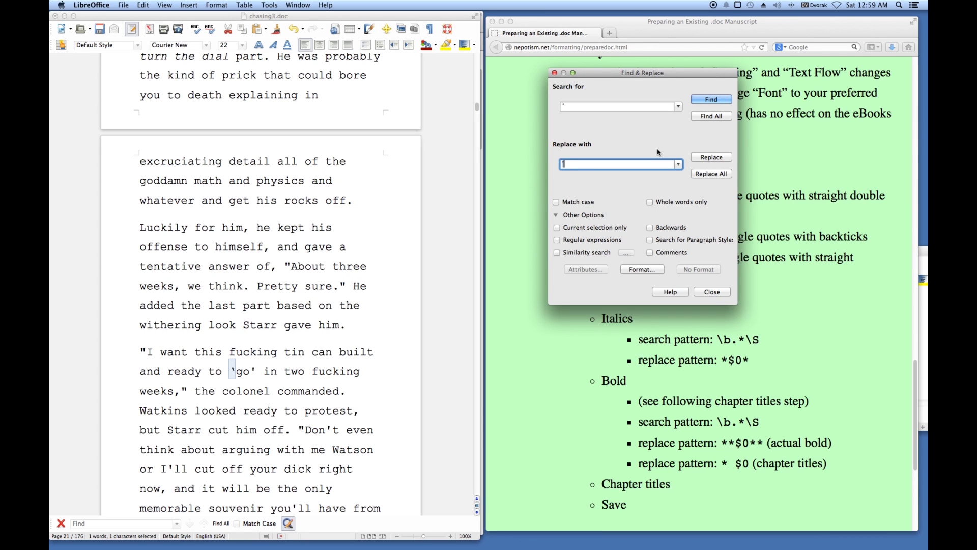
{"action": "type", "text": "`"}
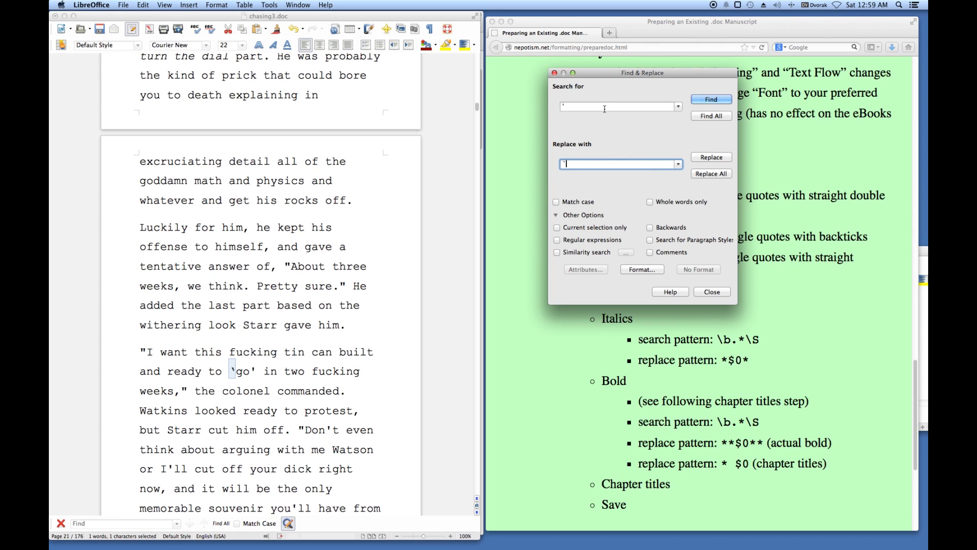
Step: Return to the start of the manuscript and replace all curly opening single quotes with backticks
{"action": "left_click", "coordinate": [333, 246]}
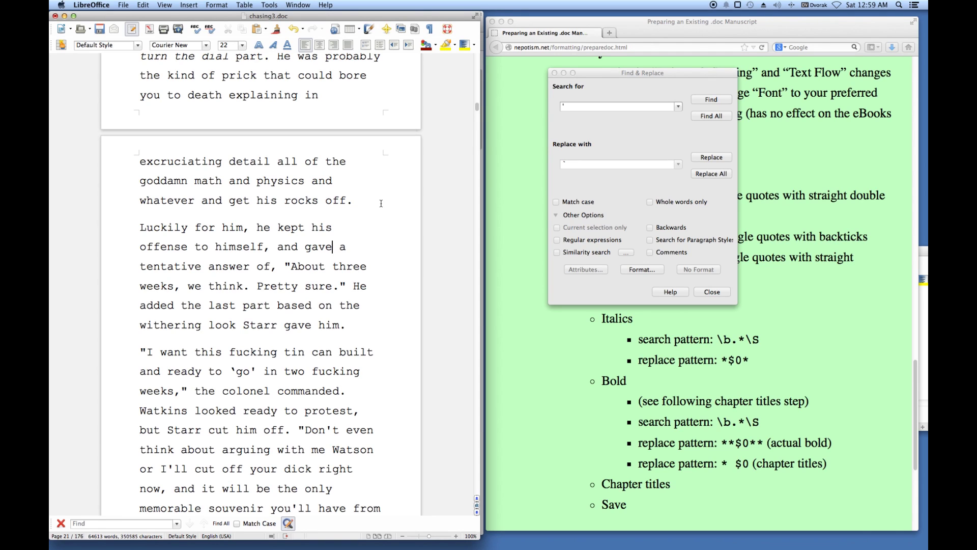
{"action": "scroll", "coordinate": [379, 191], "scroll_direction": "down", "scroll_amount": 2}
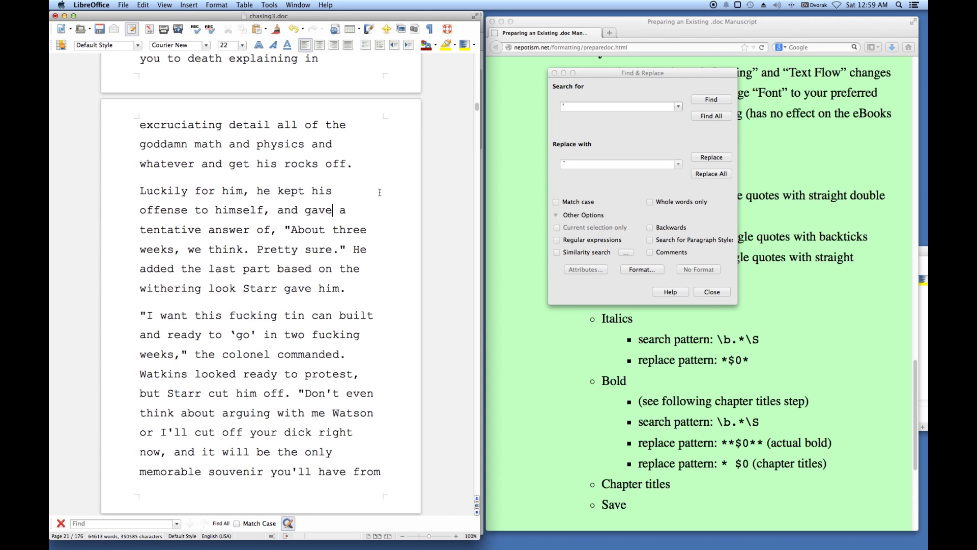
{"action": "scroll", "coordinate": [379, 192], "scroll_direction": "up", "scroll_amount": 15}
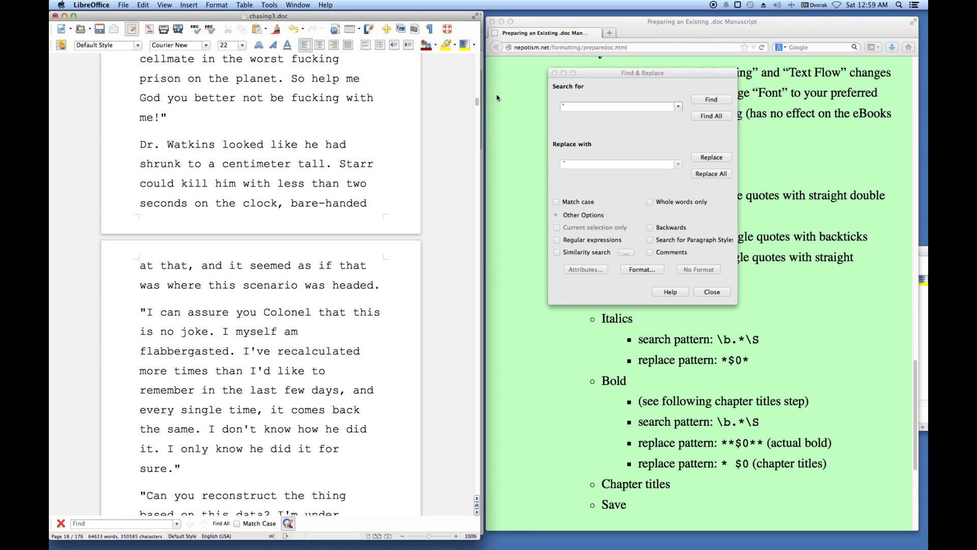
{"action": "left_click_drag", "start_coordinate": [477, 102], "coordinate": [476, 57]}
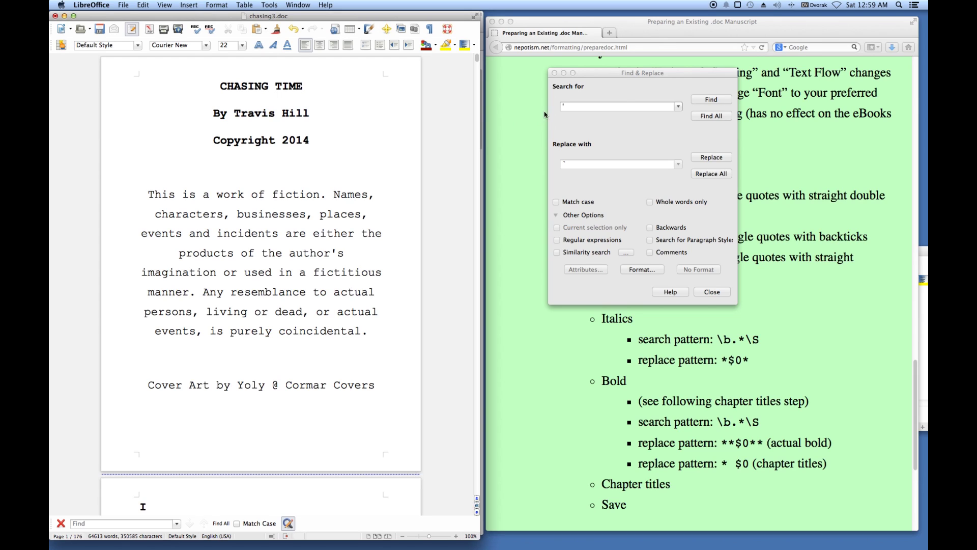
{"action": "left_click", "coordinate": [709, 174]}
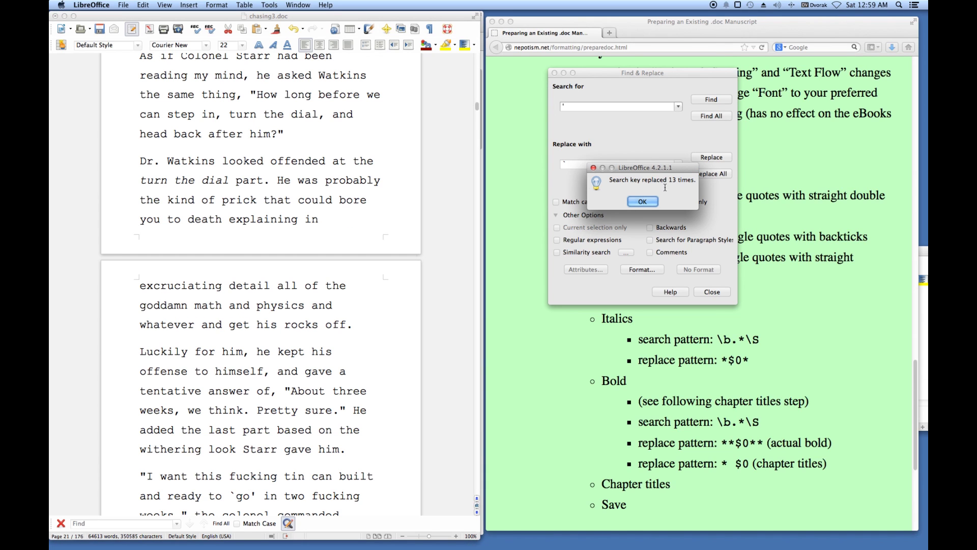
{"action": "left_click", "coordinate": [642, 202]}
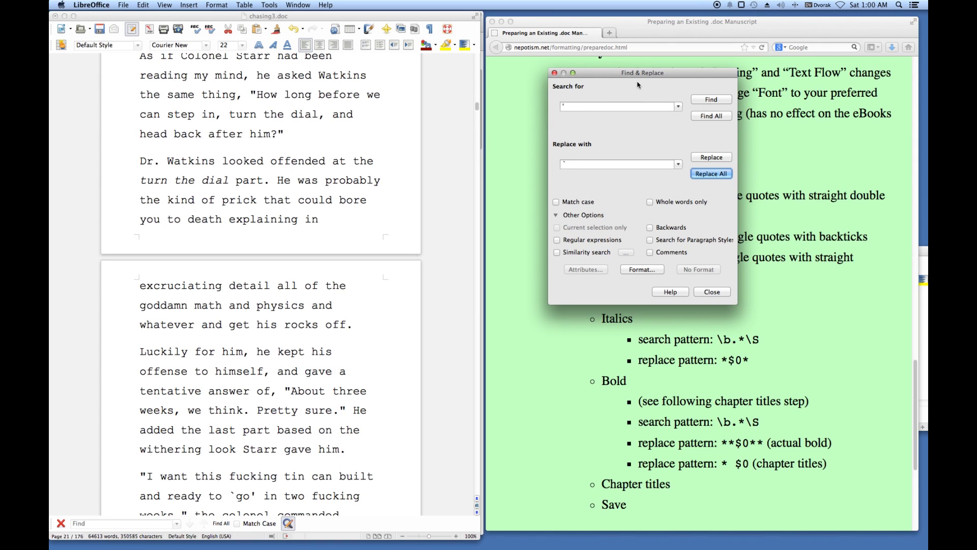
Step: Search the whole document again for any remaining curly opening single quotes
{"action": "left_click", "coordinate": [698, 101]}
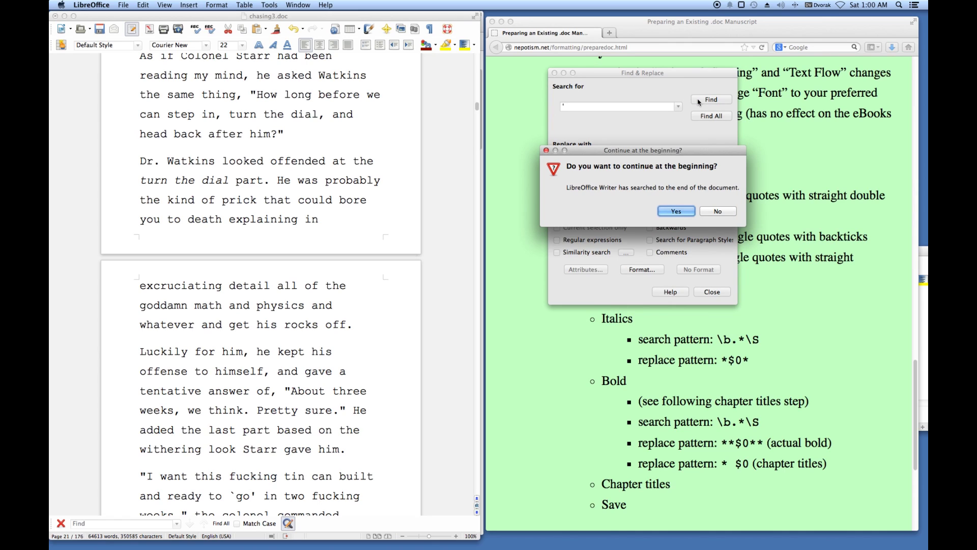
{"action": "left_click", "coordinate": [670, 215]}
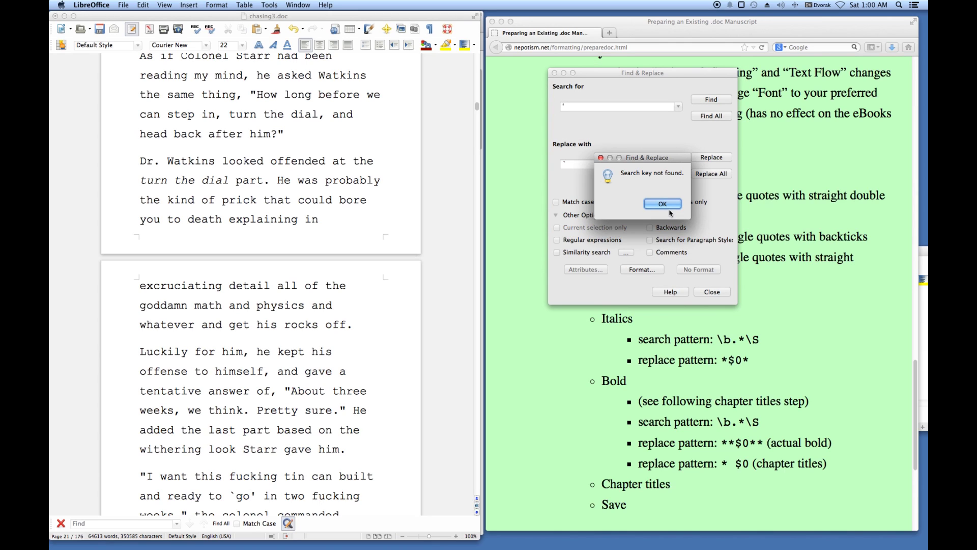
{"action": "left_click", "coordinate": [668, 205]}
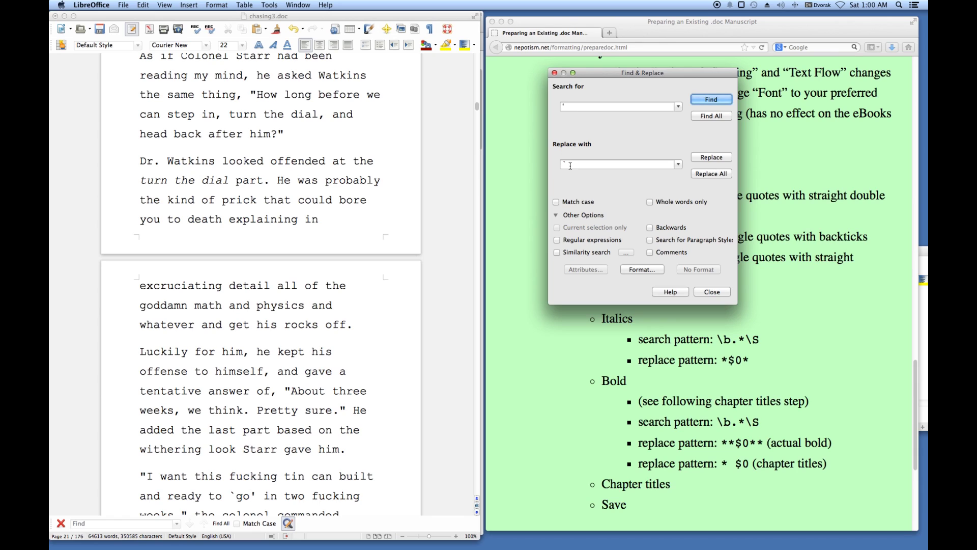
Step: Set the search text to a backtick and find its first occurrence from the title page onward
{"action": "left_click", "coordinate": [567, 106]}
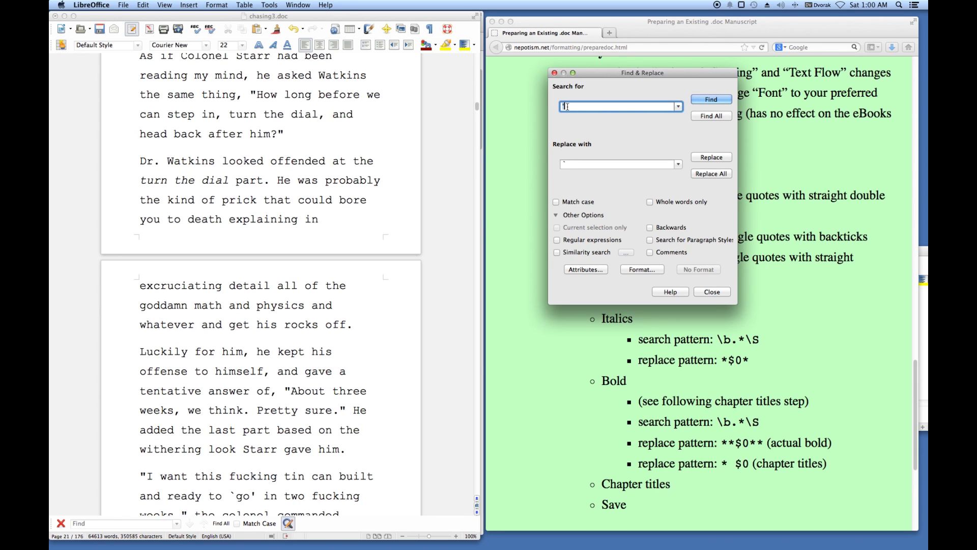
{"action": "type", "text": "`"}
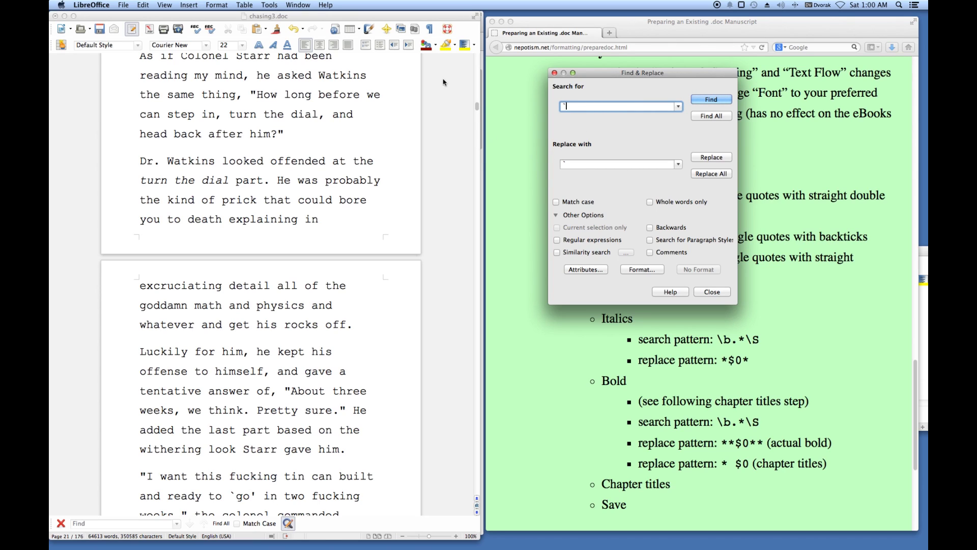
{"action": "left_click_drag", "start_coordinate": [477, 107], "coordinate": [477, 57]}
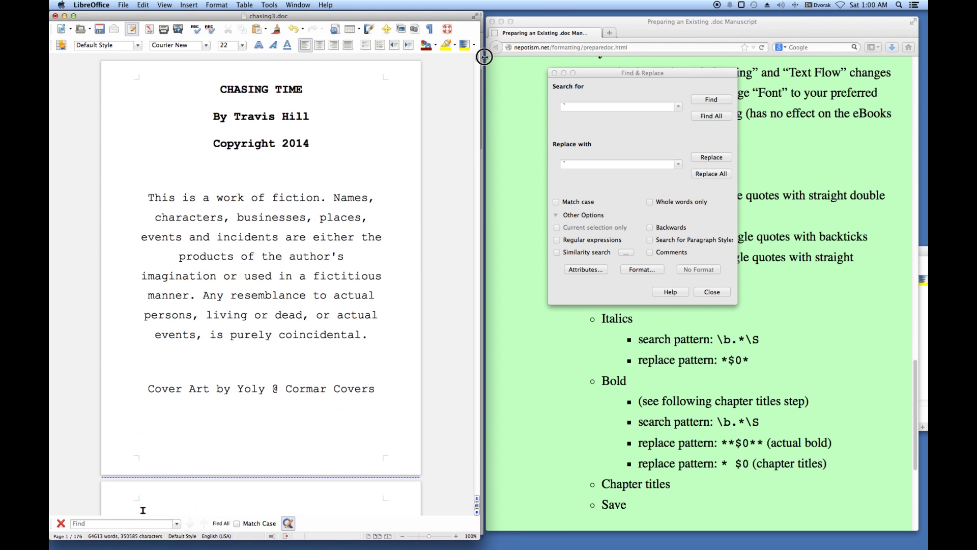
{"action": "left_click", "coordinate": [316, 87]}
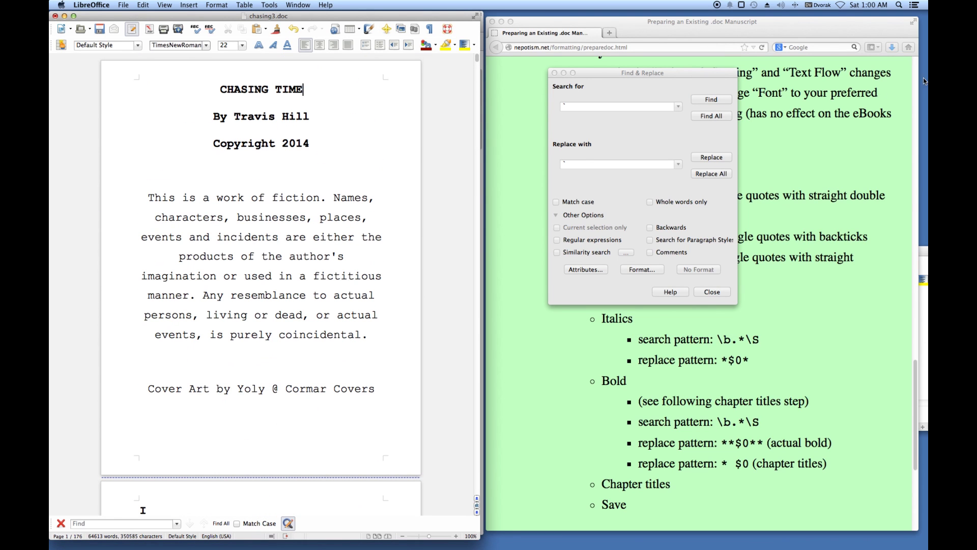
{"action": "left_click", "coordinate": [698, 100]}
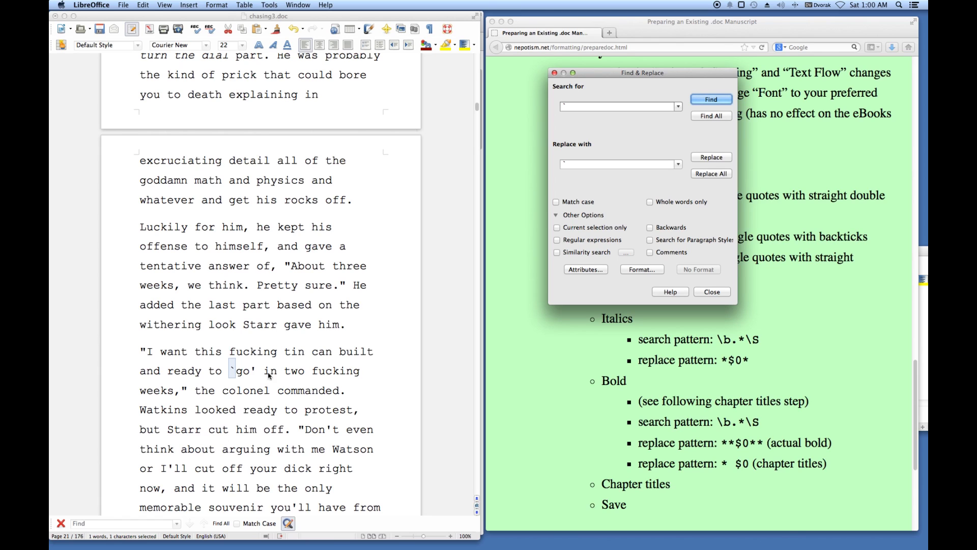
Step: Find the next backtick and replace the one in front of "em" on page 31 with a straight single quote
{"action": "left_click", "coordinate": [714, 99]}
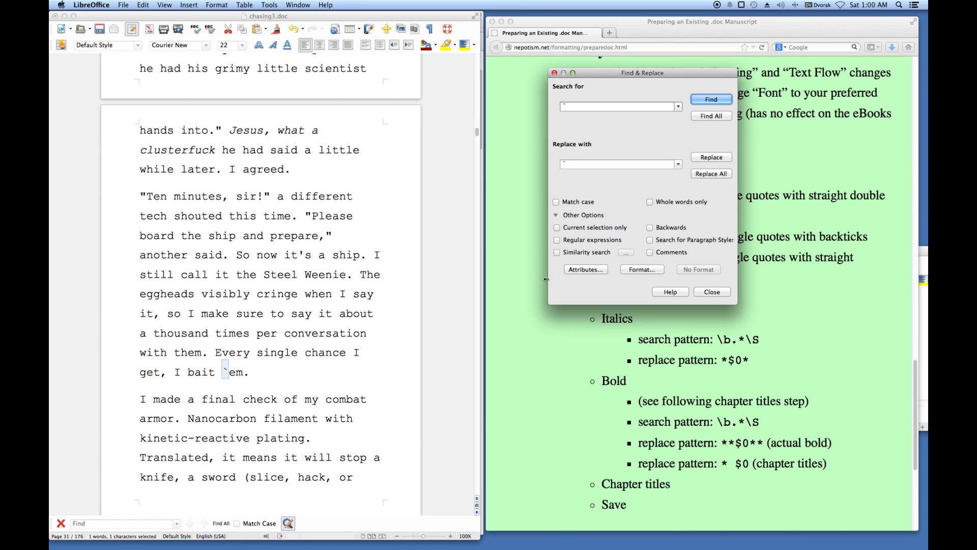
{"action": "left_click", "coordinate": [222, 367]}
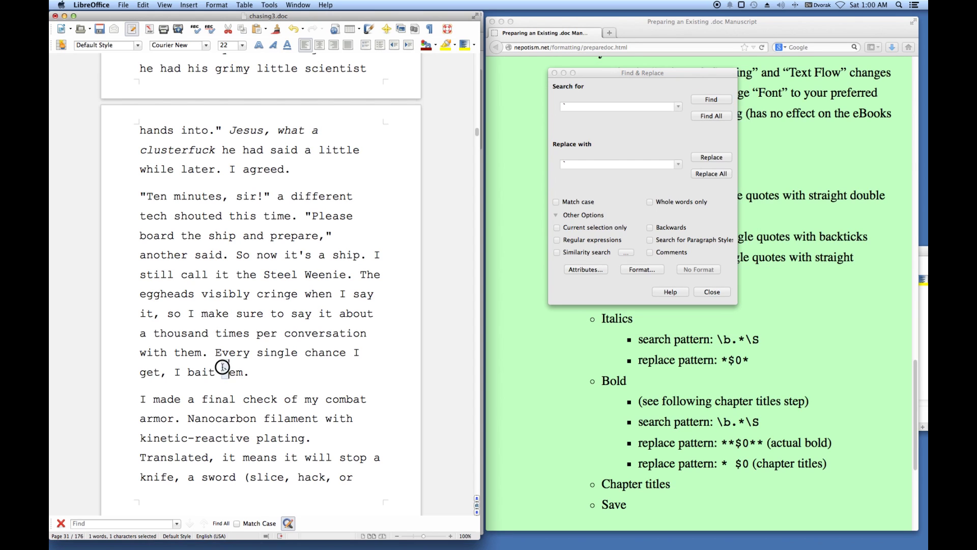
{"action": "double_click", "coordinate": [225, 367]}
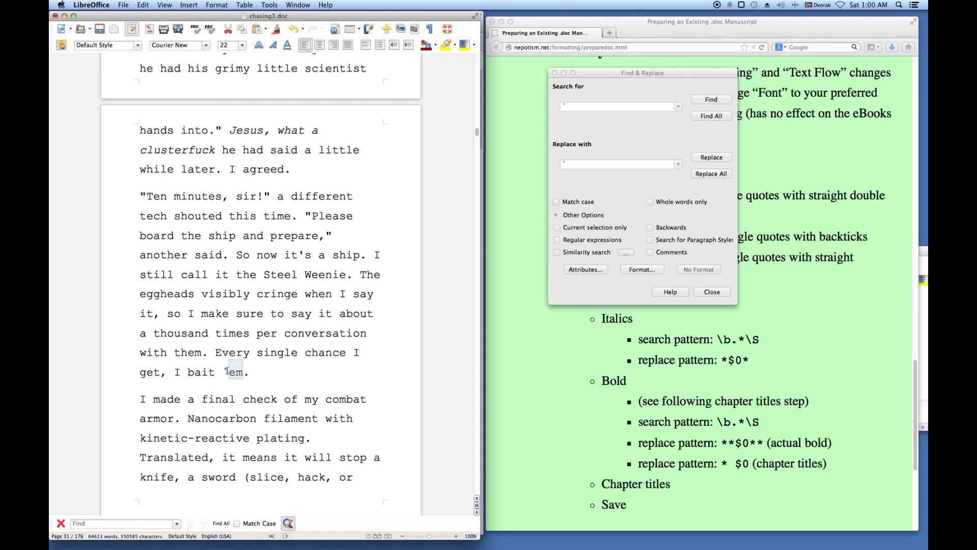
{"action": "left_click", "coordinate": [227, 370]}
{"action": "left_click_drag", "start_coordinate": [227, 371], "coordinate": [224, 371]}
{"action": "left_click", "coordinate": [224, 371]}
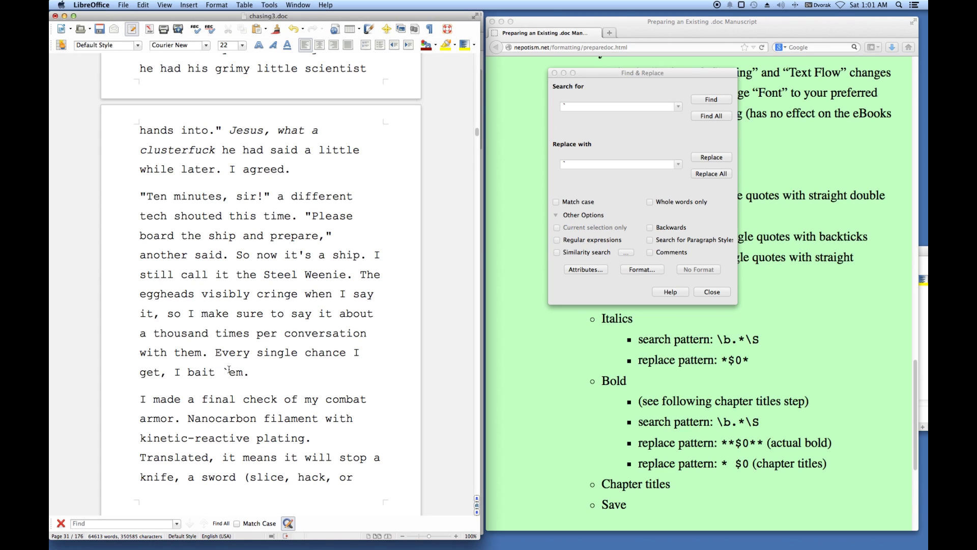
{"action": "left_click_drag", "start_coordinate": [222, 371], "coordinate": [228, 371]}
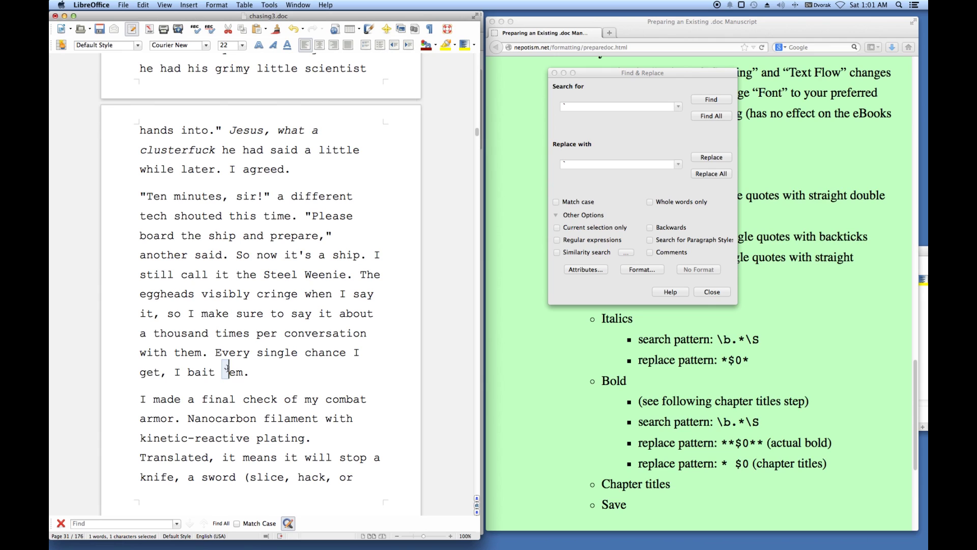
{"action": "left_click", "coordinate": [228, 370]}
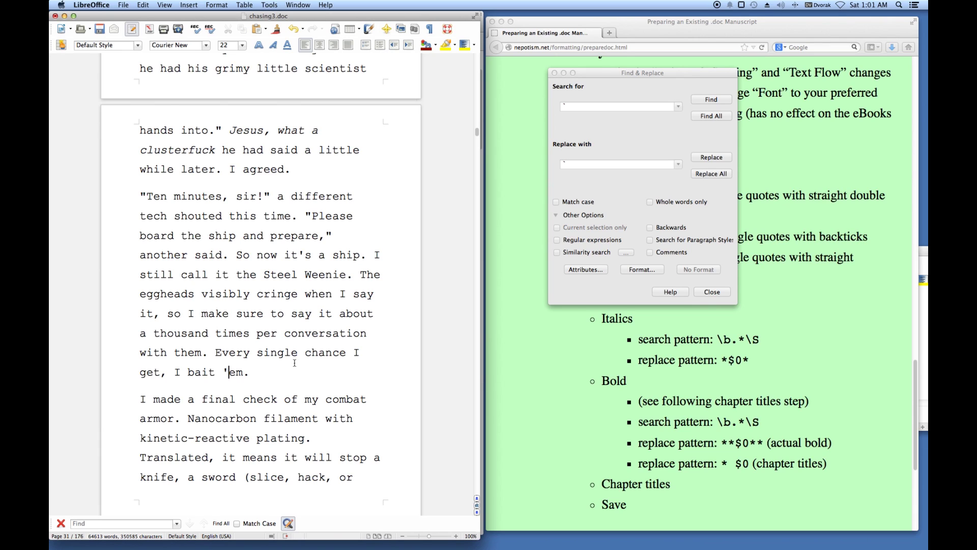
Step: Find the next backtick and delete the stray one in front of "Goths" on page 92
{"action": "left_click", "coordinate": [717, 100]}
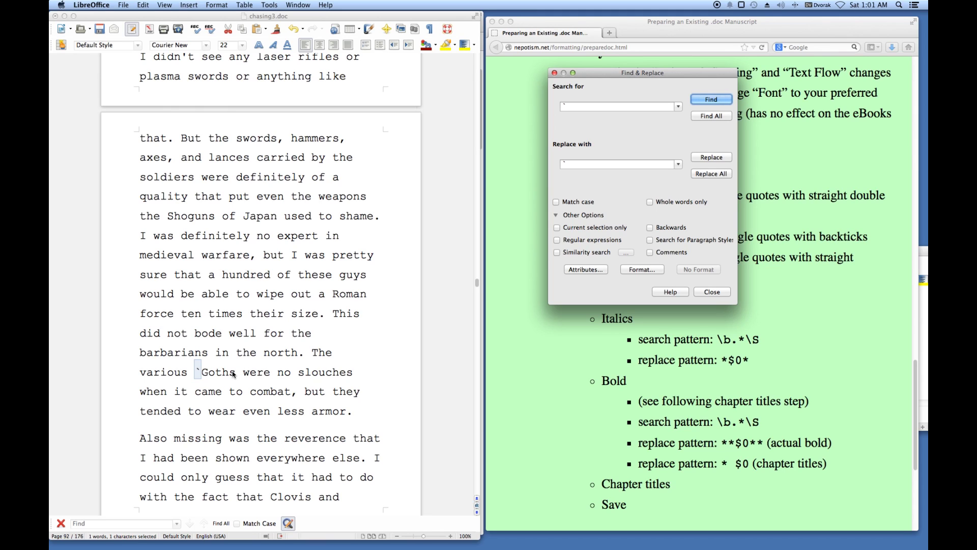
{"action": "left_click", "coordinate": [201, 378]}
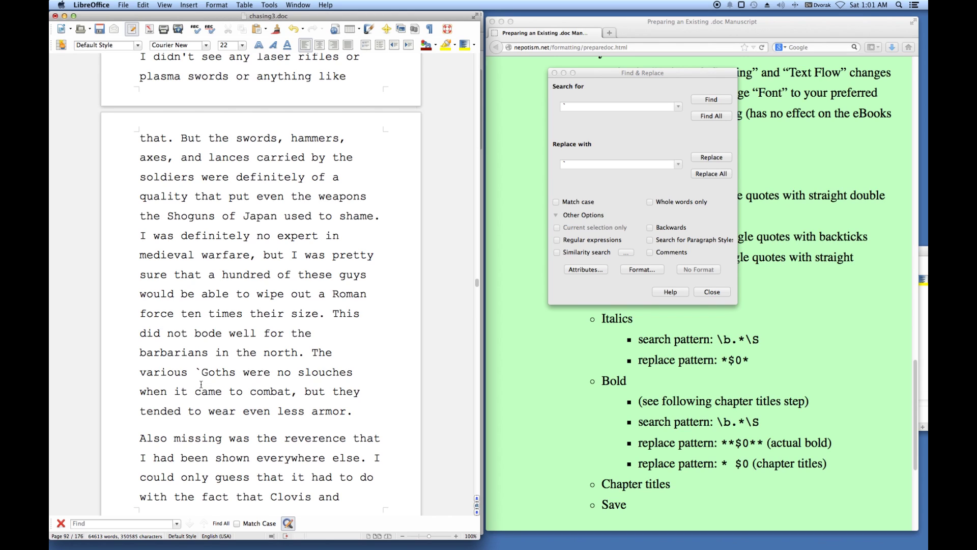
{"action": "key", "text": "BackSpace"}
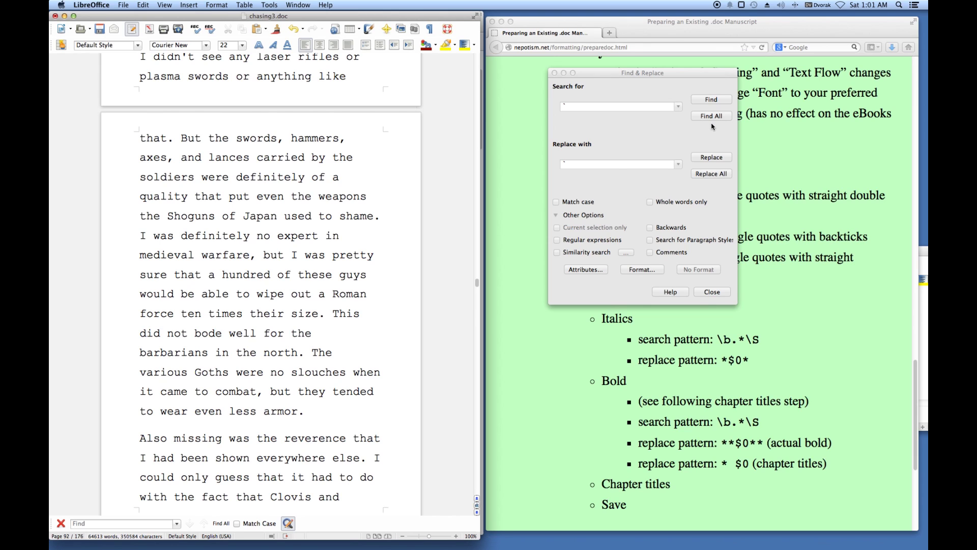
Step: Step through the following backtick occurrences, checking that each one opens a phrase in single quotes
{"action": "left_click", "coordinate": [710, 101]}
{"action": "left_click", "coordinate": [710, 101]}
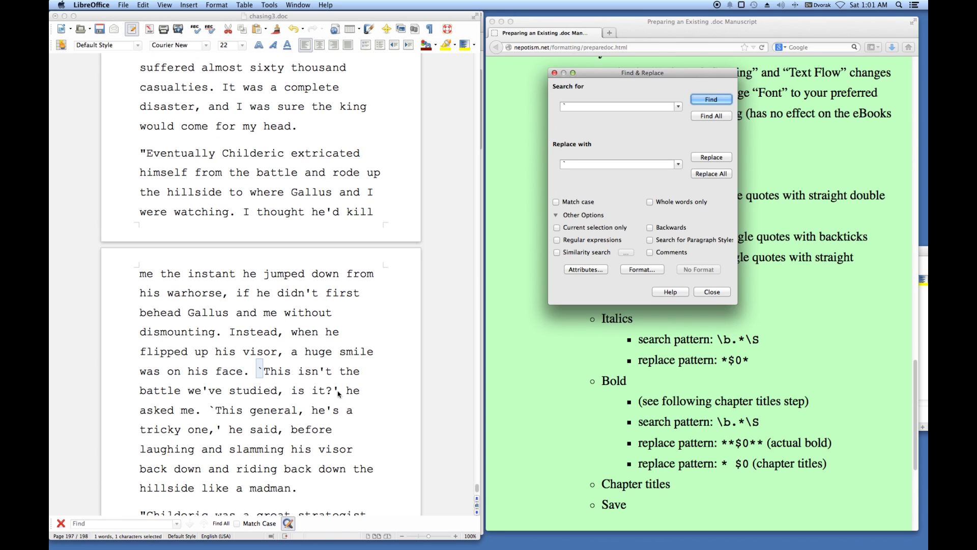
{"action": "left_click", "coordinate": [704, 102]}
{"action": "left_click", "coordinate": [704, 102]}
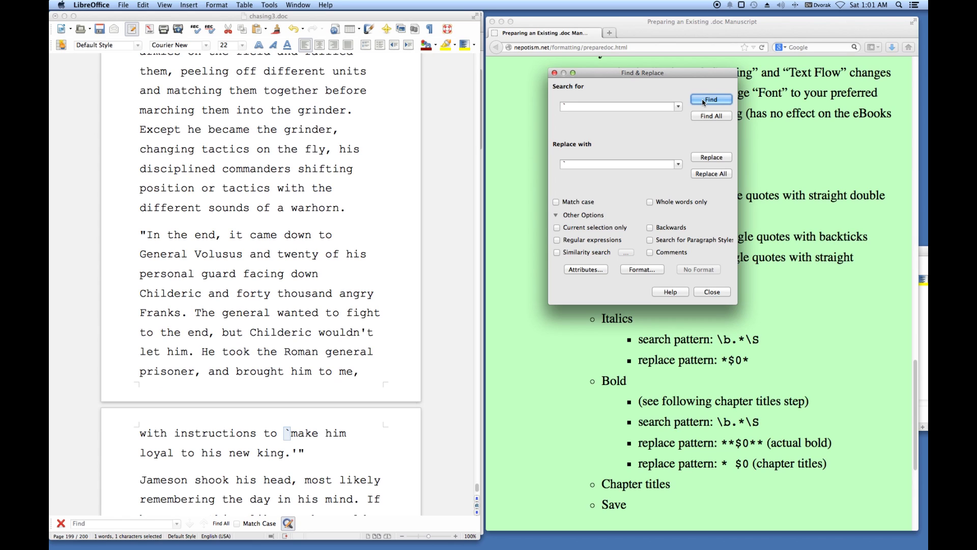
{"action": "left_click", "coordinate": [703, 102]}
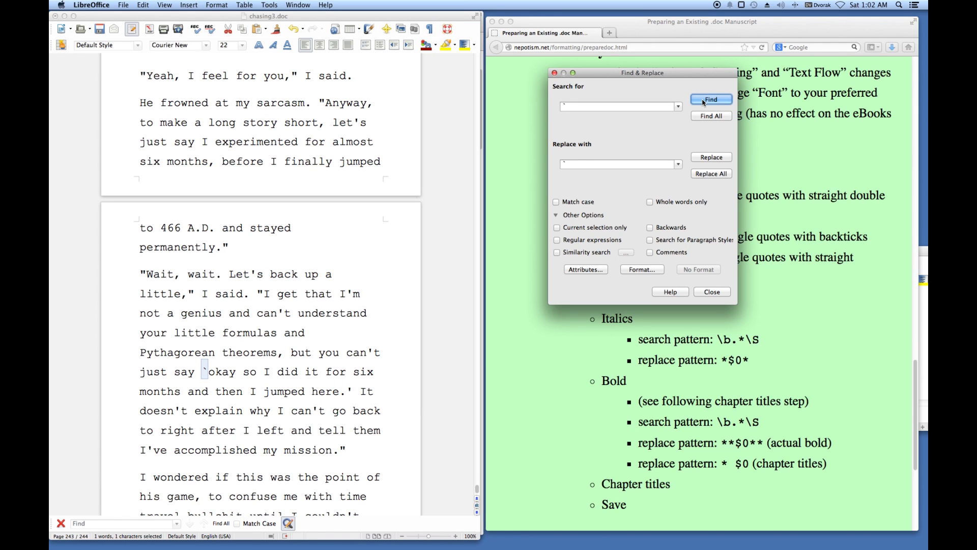
{"action": "left_click", "coordinate": [704, 103]}
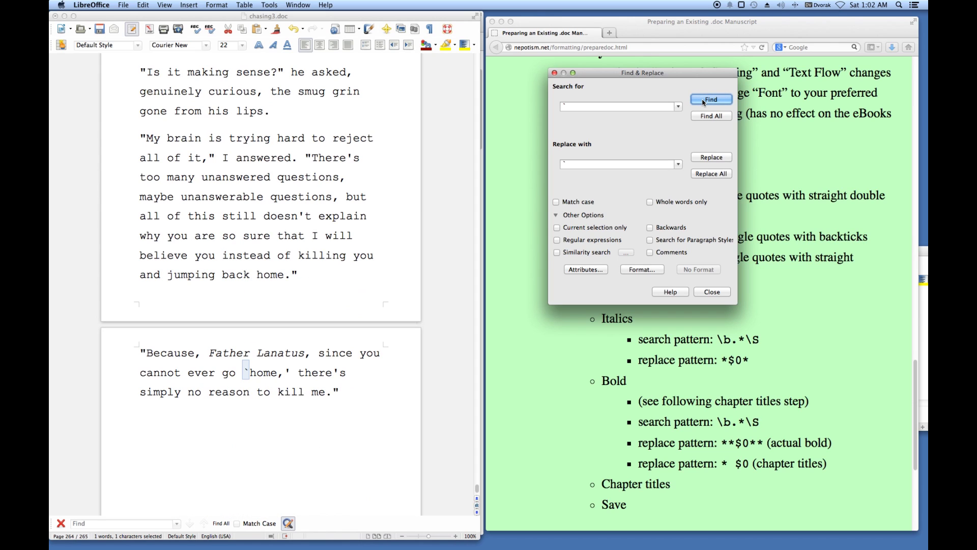
Step: Find the following backticks and replace the misplaced one in front of "em" on page 394 with a straight single quote
{"action": "left_click", "coordinate": [703, 101]}
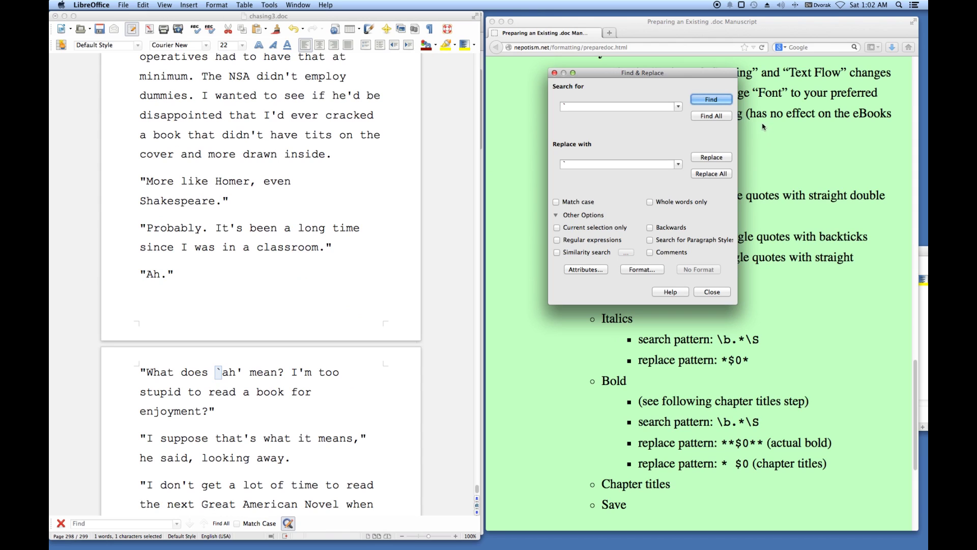
{"action": "left_click", "coordinate": [727, 104]}
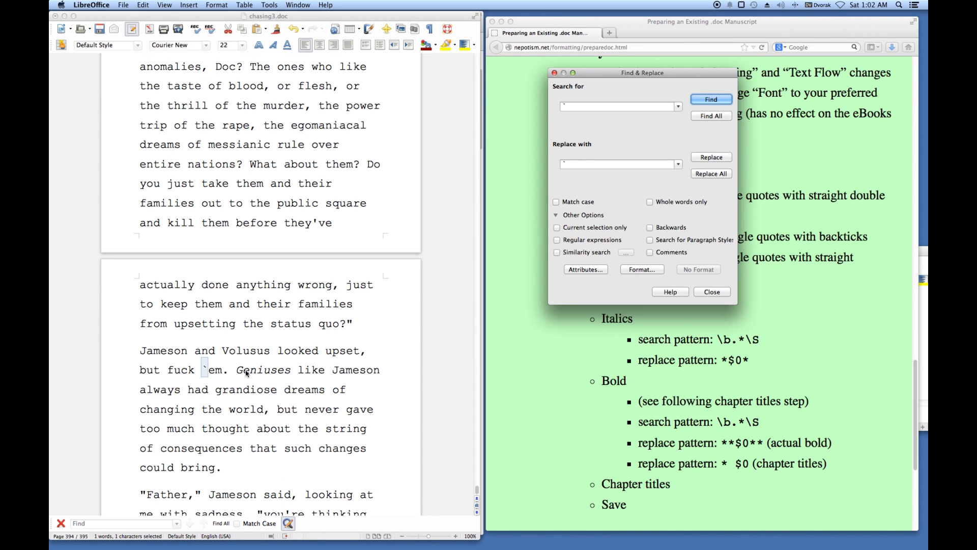
{"action": "left_click", "coordinate": [208, 370]}
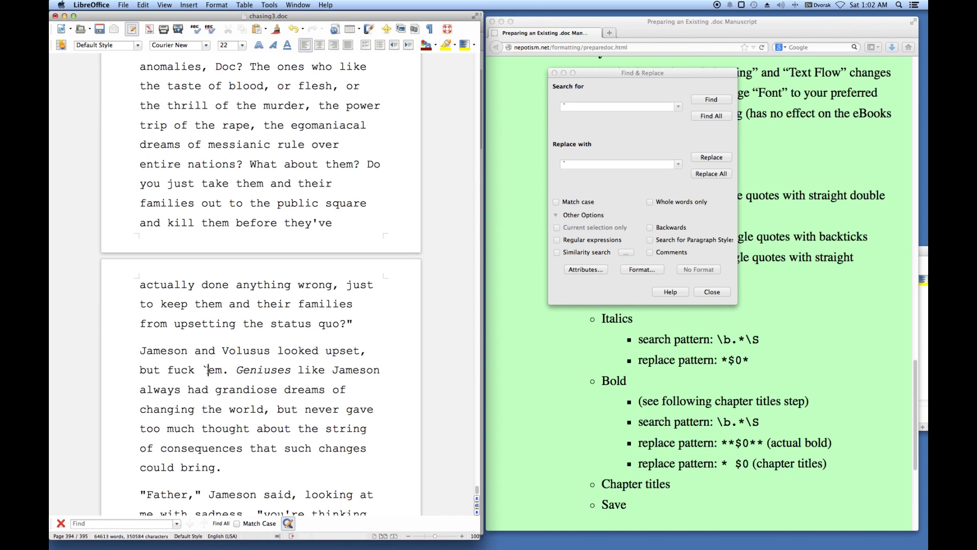
{"action": "key", "text": "BackSpace"}
{"action": "type", "text": "'"}
Step: Step through the remaining backticks to the end of the document, checking each one, and decline continuing at the beginning
{"action": "left_click", "coordinate": [710, 101]}
{"action": "left_click", "coordinate": [709, 99]}
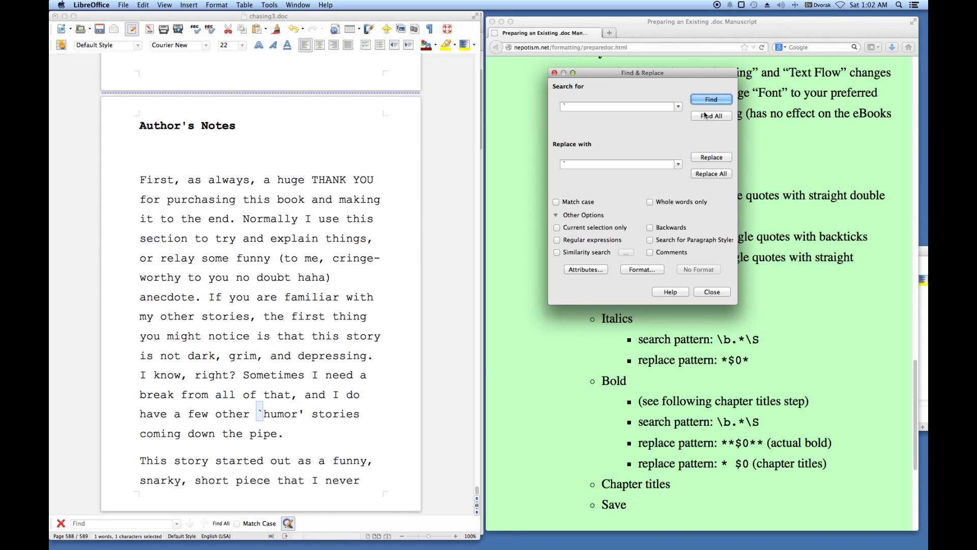
{"action": "left_click", "coordinate": [710, 100]}
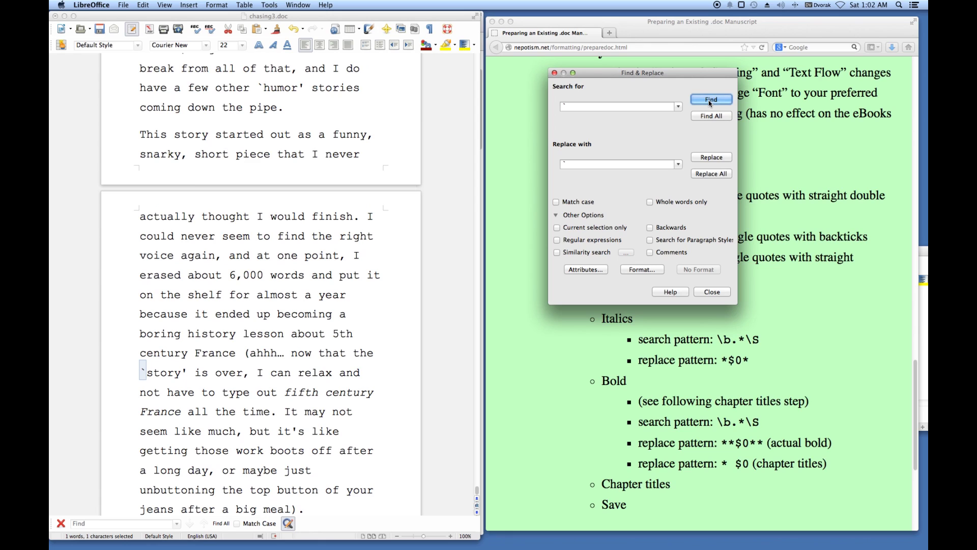
{"action": "left_click", "coordinate": [710, 102]}
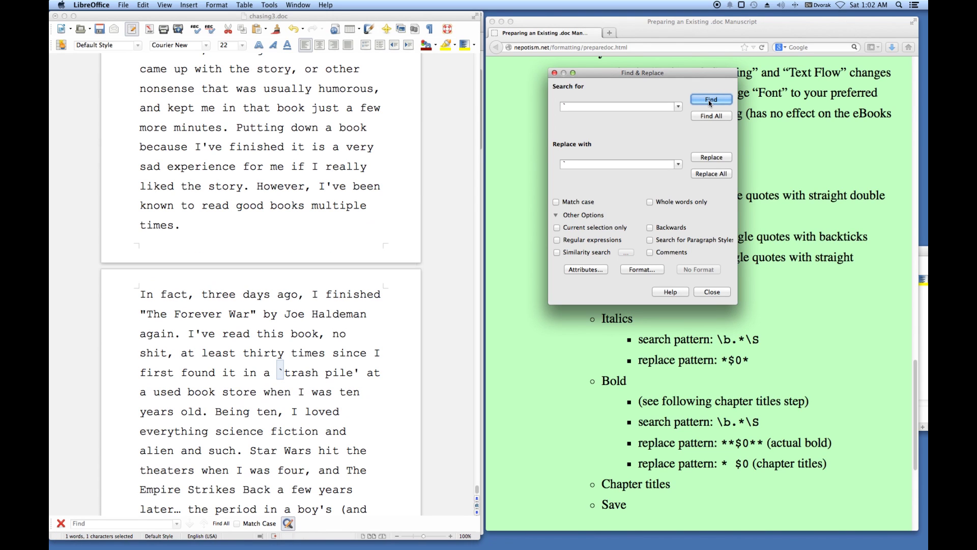
{"action": "left_click", "coordinate": [711, 101]}
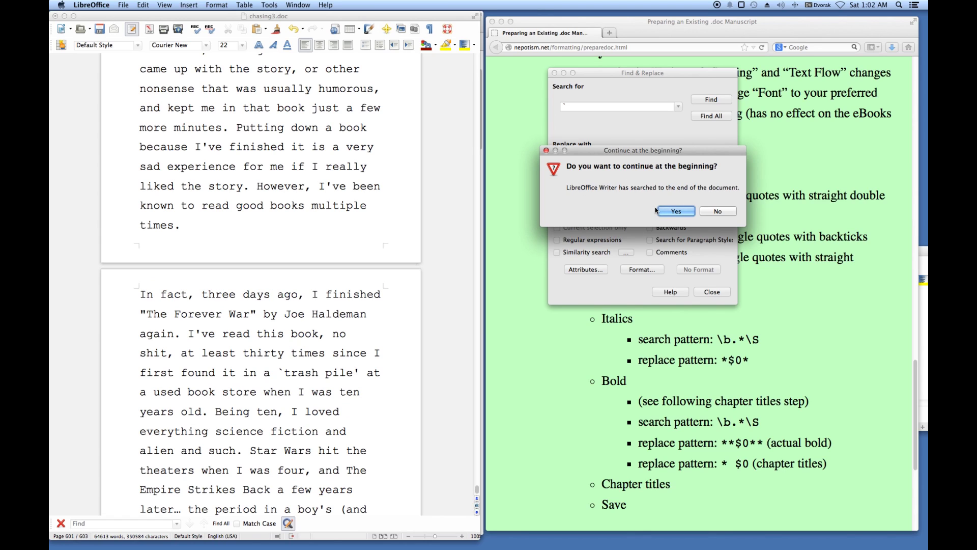
{"action": "left_click", "coordinate": [730, 213]}
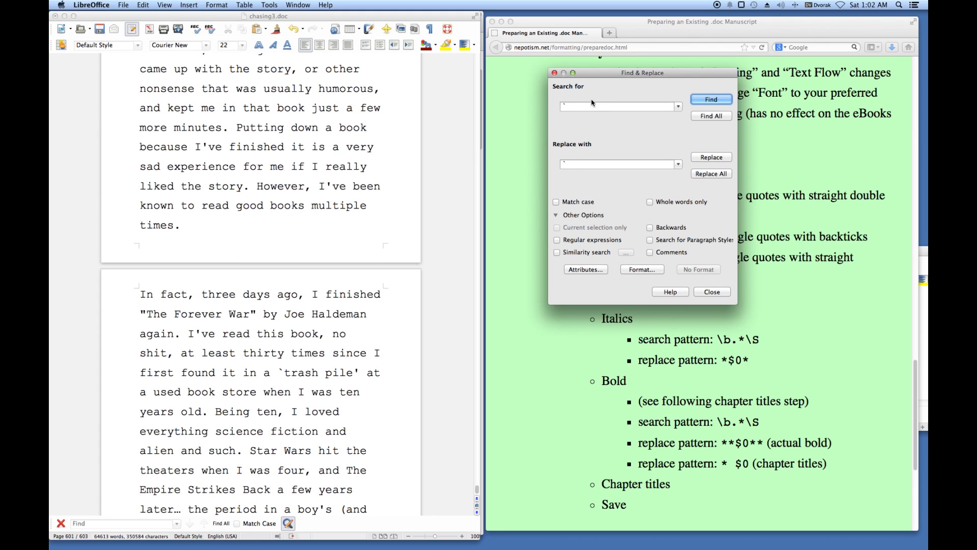
Step: Set the search text to an asterisk and find its first occurrence from the title page onward
{"action": "left_click", "coordinate": [604, 78]}
{"action": "left_click_drag", "start_coordinate": [604, 77], "coordinate": [340, 89]}
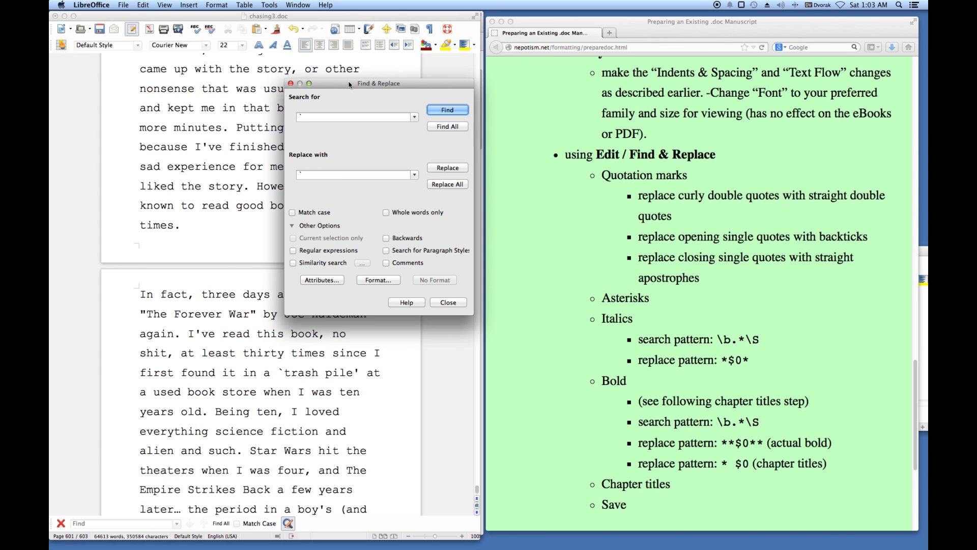
{"action": "left_click_drag", "start_coordinate": [349, 85], "coordinate": [415, 24]}
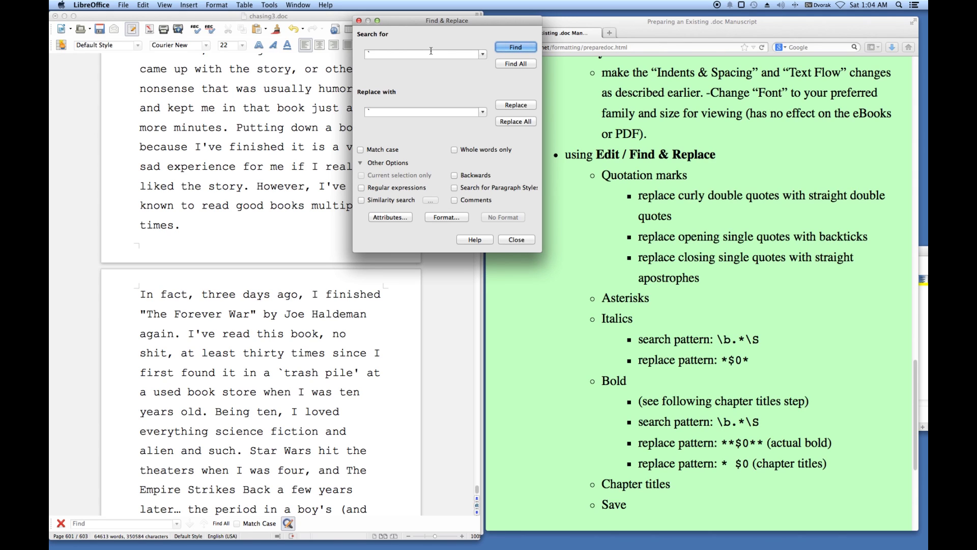
{"action": "left_click", "coordinate": [374, 54]}
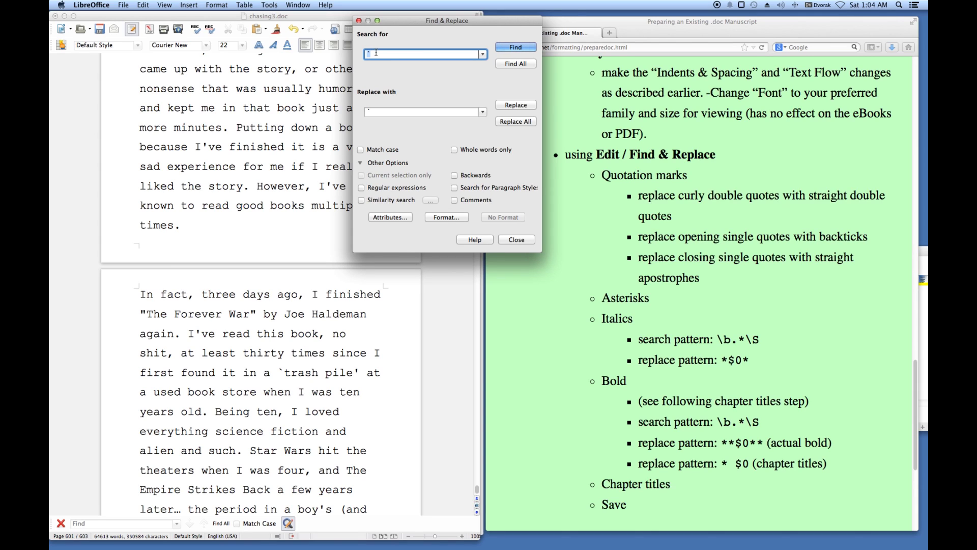
{"action": "key", "text": "BackSpace"}
{"action": "type", "text": "*"}
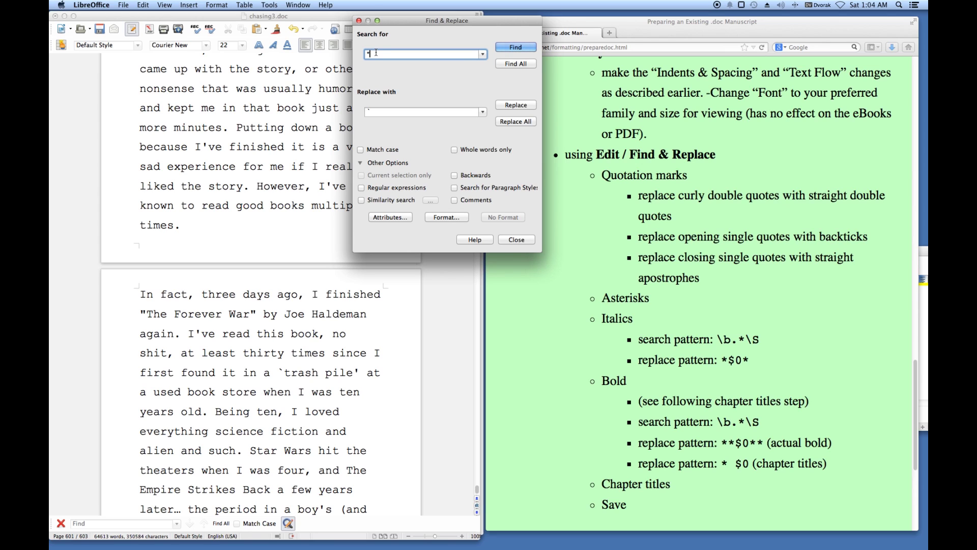
{"action": "left_click_drag", "start_coordinate": [428, 20], "coordinate": [581, 40]}
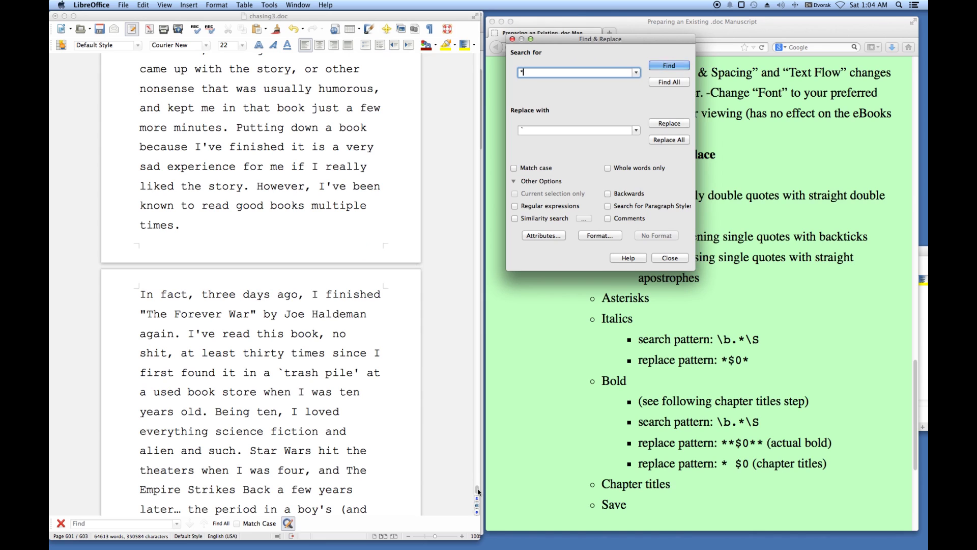
{"action": "left_click_drag", "start_coordinate": [477, 491], "coordinate": [454, 5]}
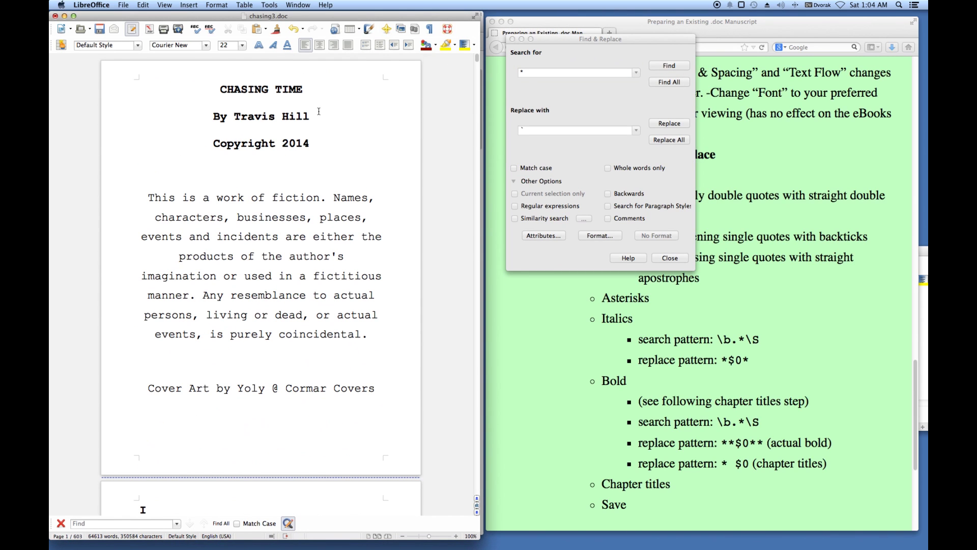
{"action": "left_click", "coordinate": [313, 93]}
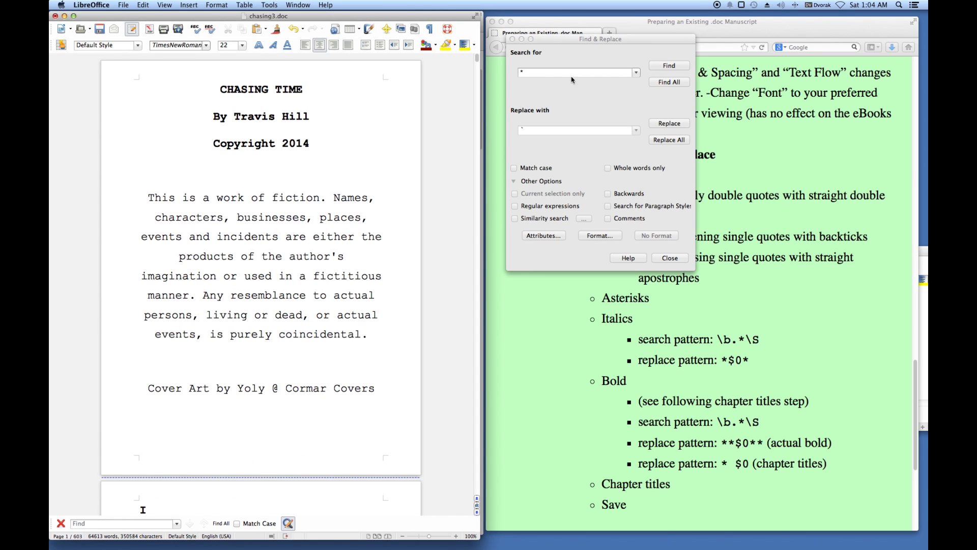
{"action": "left_click", "coordinate": [670, 66]}
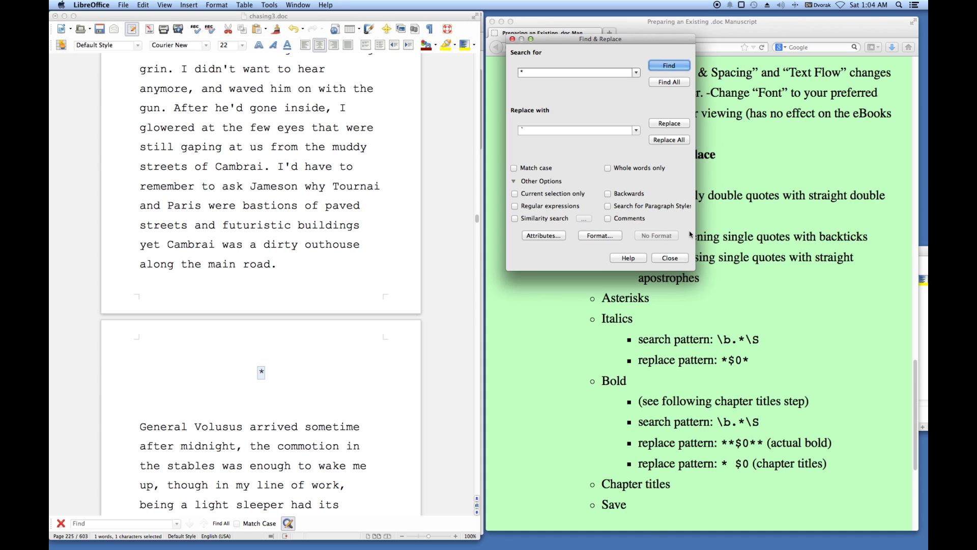
Step: Step through the following asterisk occurrences, examining how each scene break is marked
{"action": "left_click", "coordinate": [665, 66]}
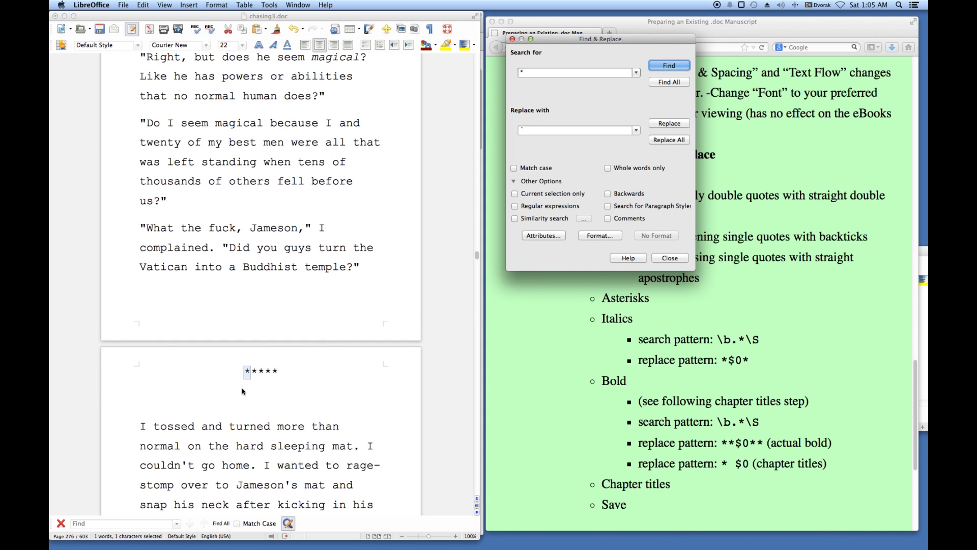
{"action": "left_click", "coordinate": [665, 65]}
{"action": "left_click", "coordinate": [665, 66]}
{"action": "left_click", "coordinate": [665, 66]}
{"action": "left_click", "coordinate": [665, 66]}
{"action": "left_click", "coordinate": [664, 65]}
{"action": "left_click", "coordinate": [665, 66]}
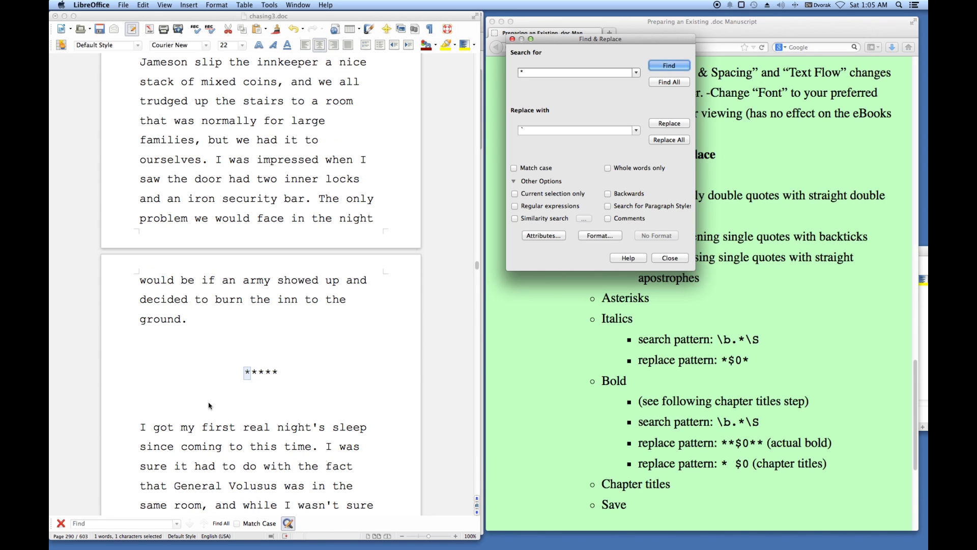
{"action": "left_click", "coordinate": [660, 66]}
{"action": "left_click", "coordinate": [661, 67]}
{"action": "left_click", "coordinate": [661, 66]}
{"action": "left_click", "coordinate": [660, 66]}
{"action": "left_click", "coordinate": [661, 67]}
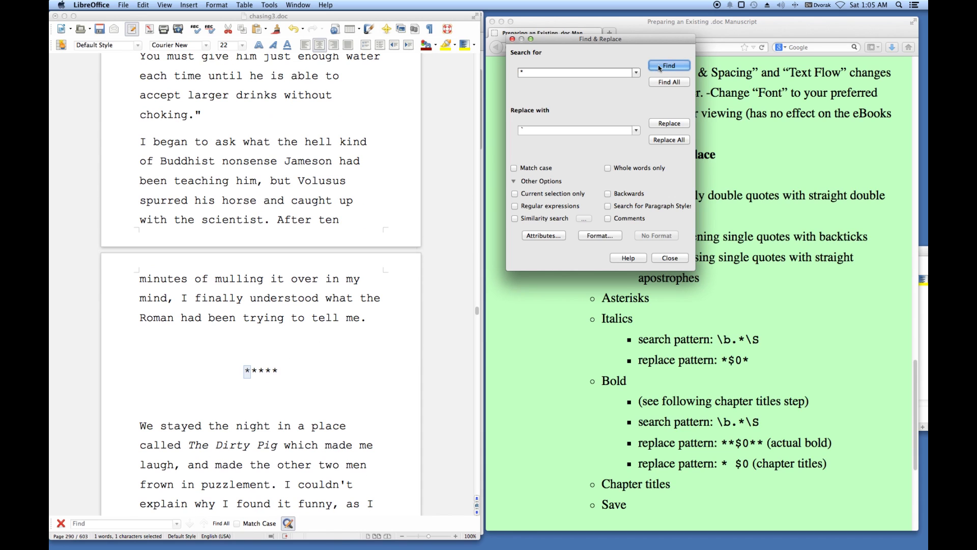
{"action": "scroll", "coordinate": [374, 265], "scroll_direction": "down", "scroll_amount": 6}
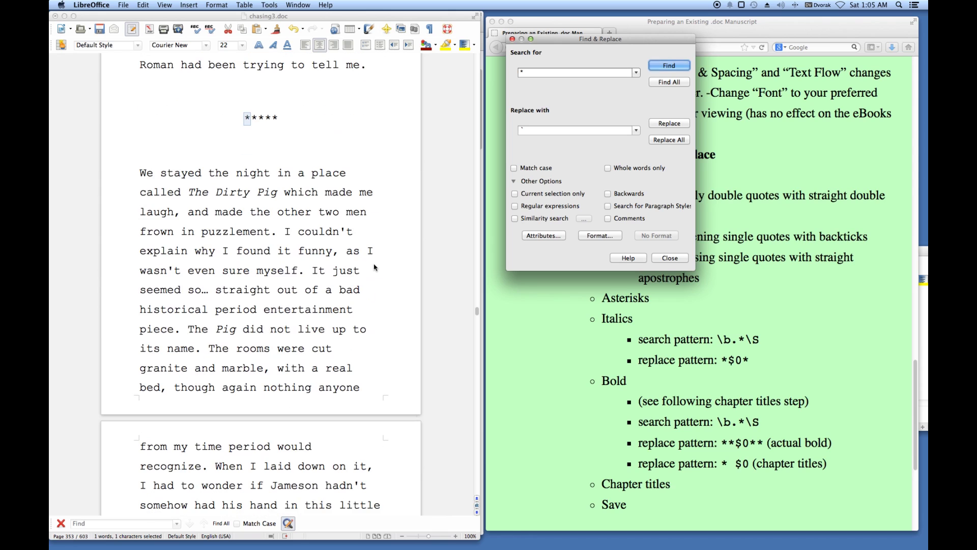
{"action": "scroll", "coordinate": [380, 260], "scroll_direction": "up", "scroll_amount": 4}
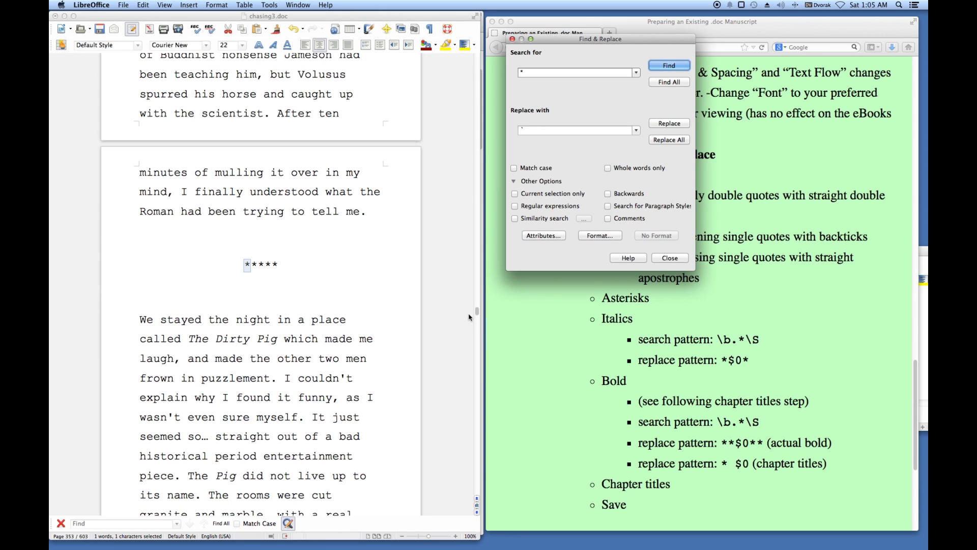
Step: Return to the title page and set the replacement text for the asterisk search to "<scene> *"
{"action": "left_click_drag", "start_coordinate": [477, 310], "coordinate": [462, 46]}
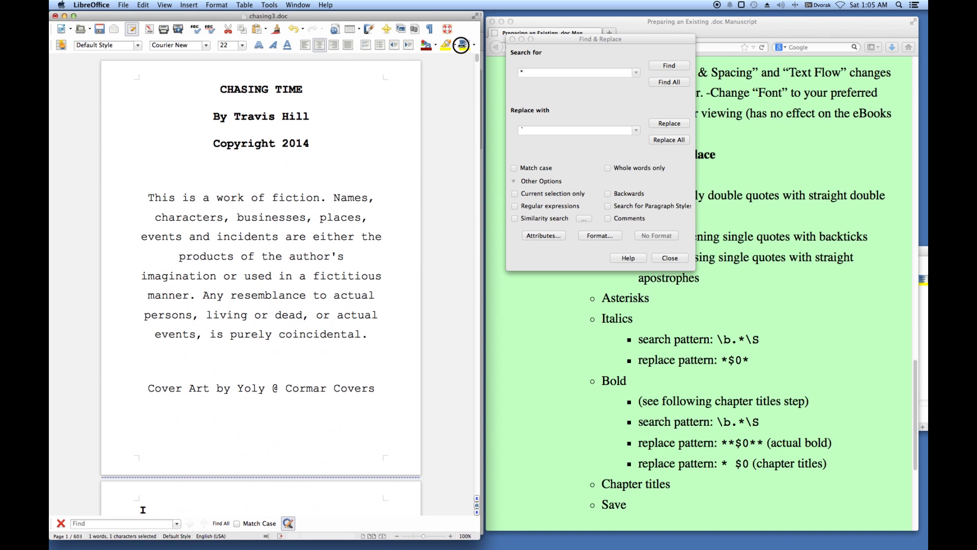
{"action": "left_click", "coordinate": [529, 72]}
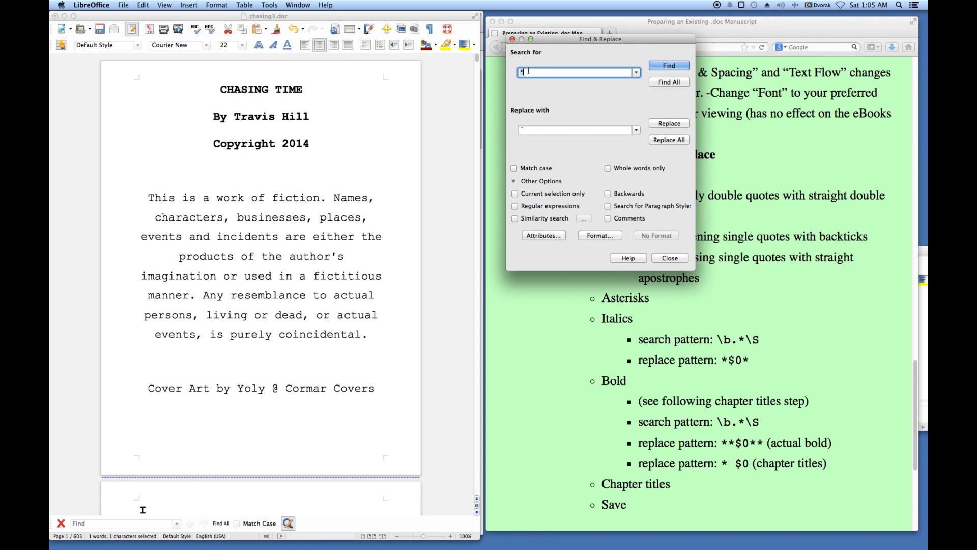
{"action": "left_click", "coordinate": [540, 130]}
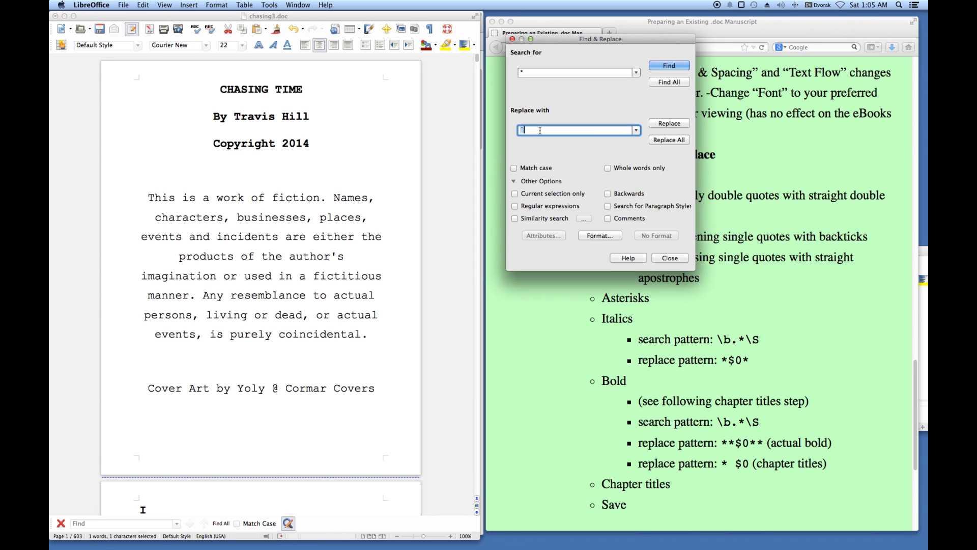
{"action": "type", "text": "<scene>"}
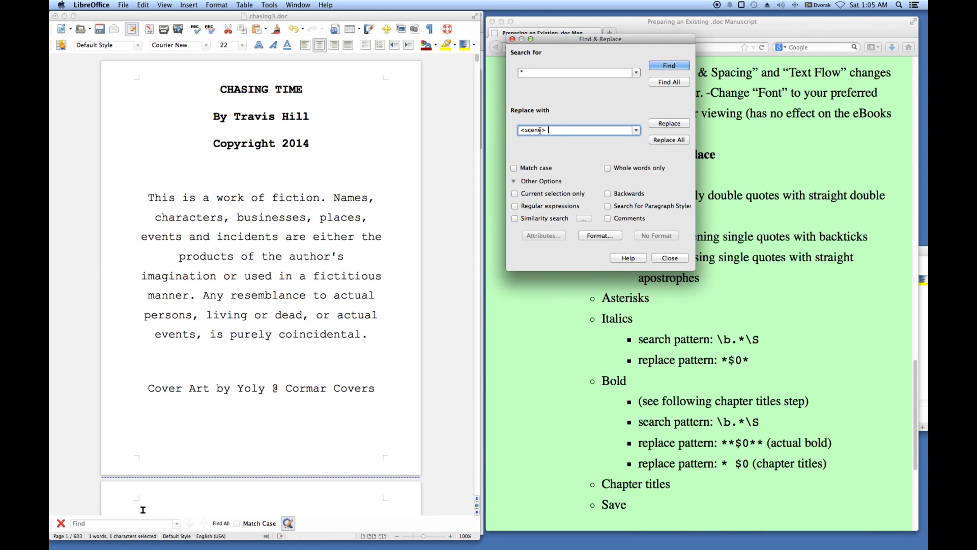
{"action": "type", "text": " *"}
Step: Find the first asterisk from the title page onward and replace that single scene-break marker with "<scene> *"
{"action": "left_click", "coordinate": [660, 66]}
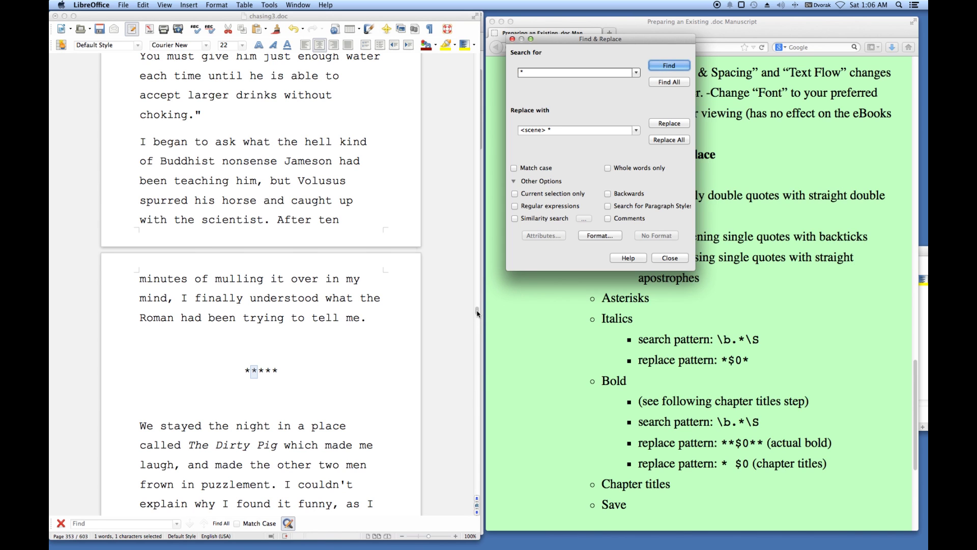
{"action": "left_click_drag", "start_coordinate": [478, 313], "coordinate": [465, 39]}
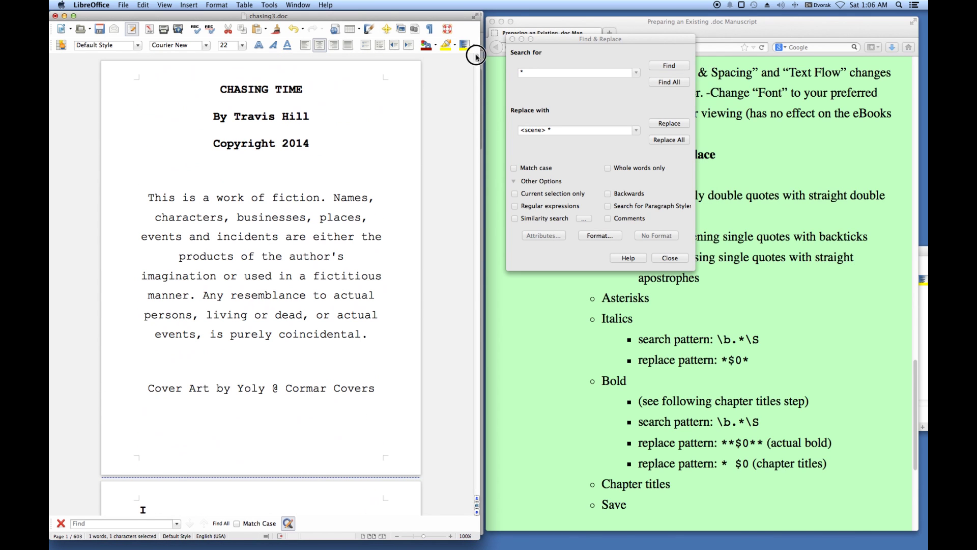
{"action": "left_click", "coordinate": [339, 97]}
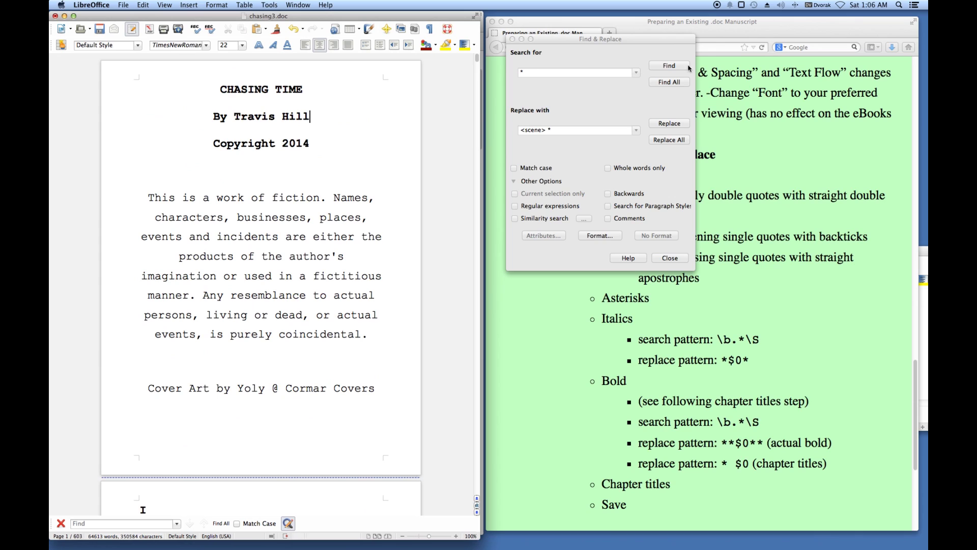
{"action": "left_click", "coordinate": [666, 67]}
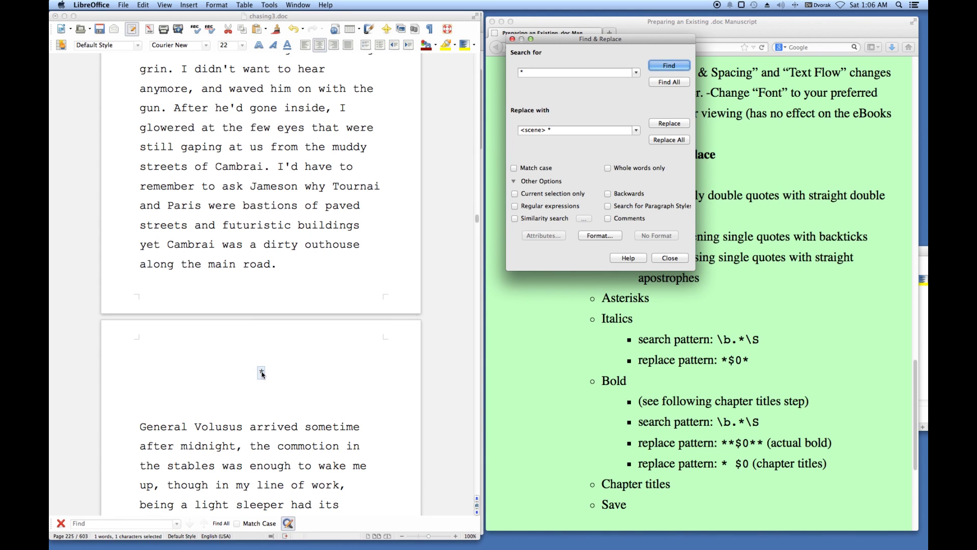
{"action": "left_click", "coordinate": [657, 123]}
{"action": "left_click", "coordinate": [656, 123]}
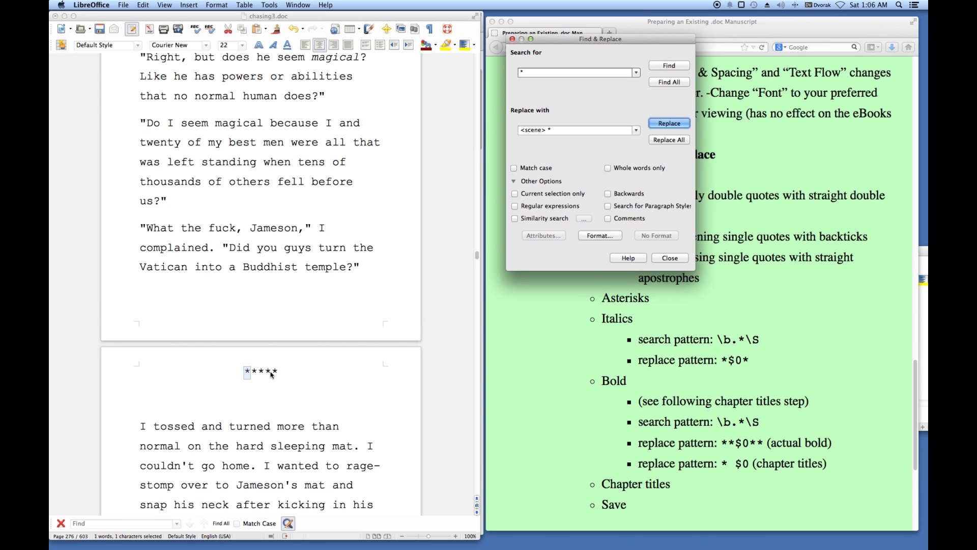
Step: Search for the first asterisk again from the title page and check the replaced scene-break marker above "General Volusus arrived"
{"action": "left_click", "coordinate": [478, 256]}
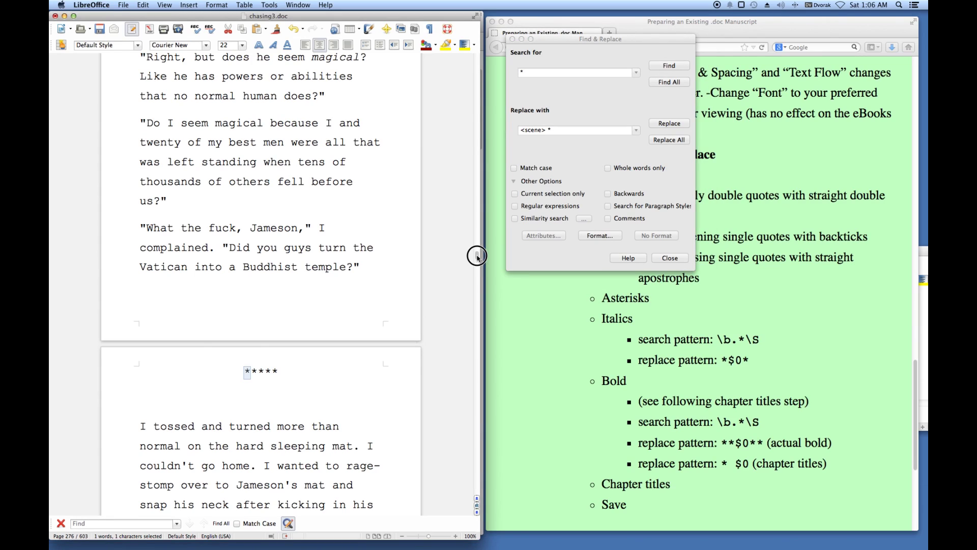
{"action": "left_click_drag", "start_coordinate": [477, 256], "coordinate": [463, 57]}
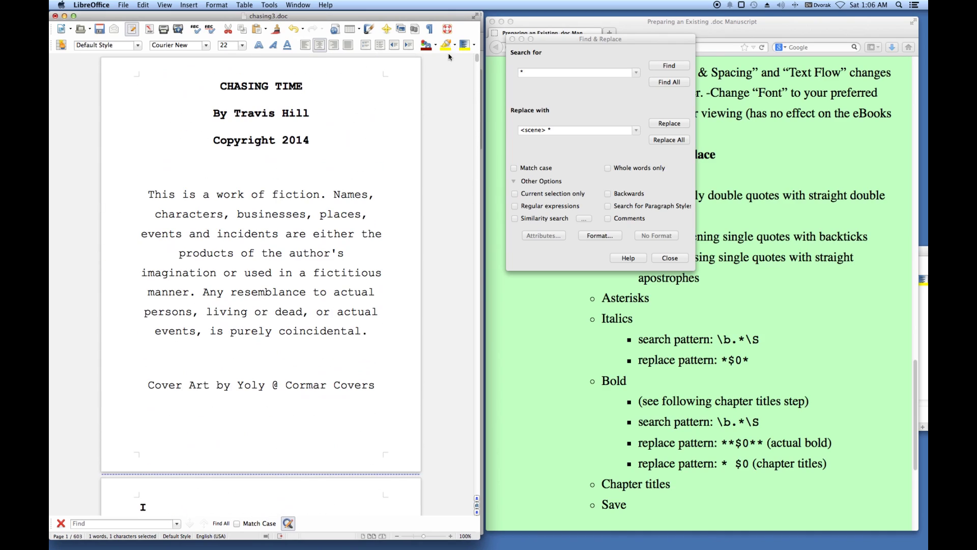
{"action": "left_click", "coordinate": [367, 87]}
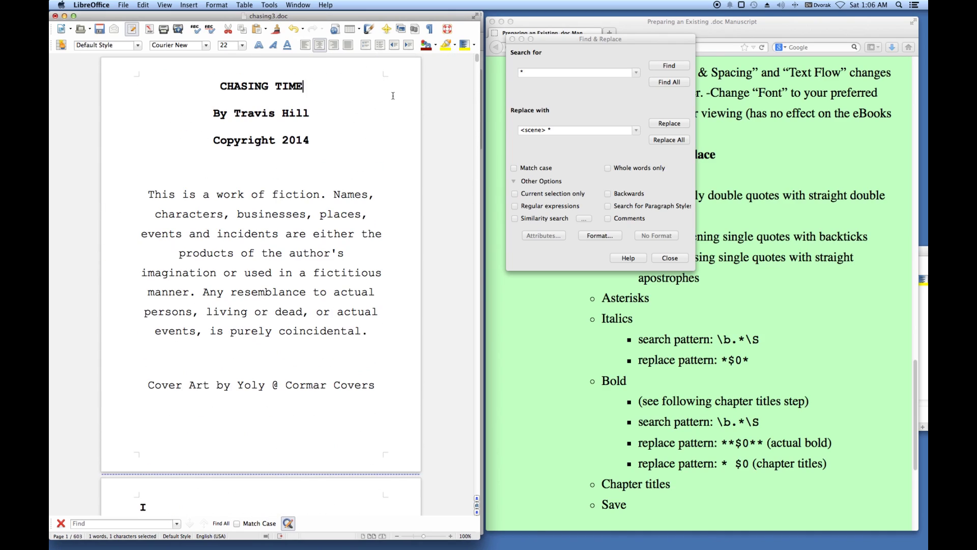
{"action": "left_click", "coordinate": [666, 66]}
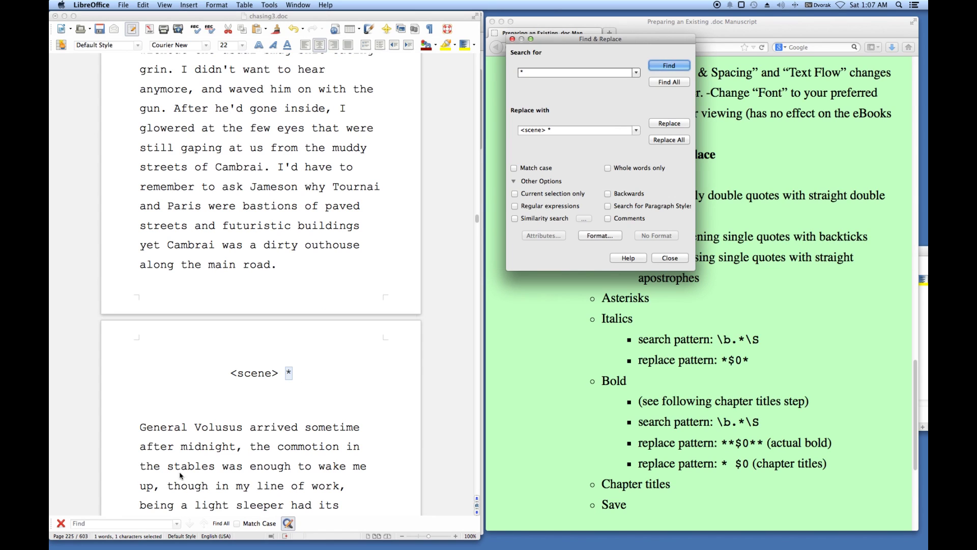
{"action": "left_click", "coordinate": [241, 376]}
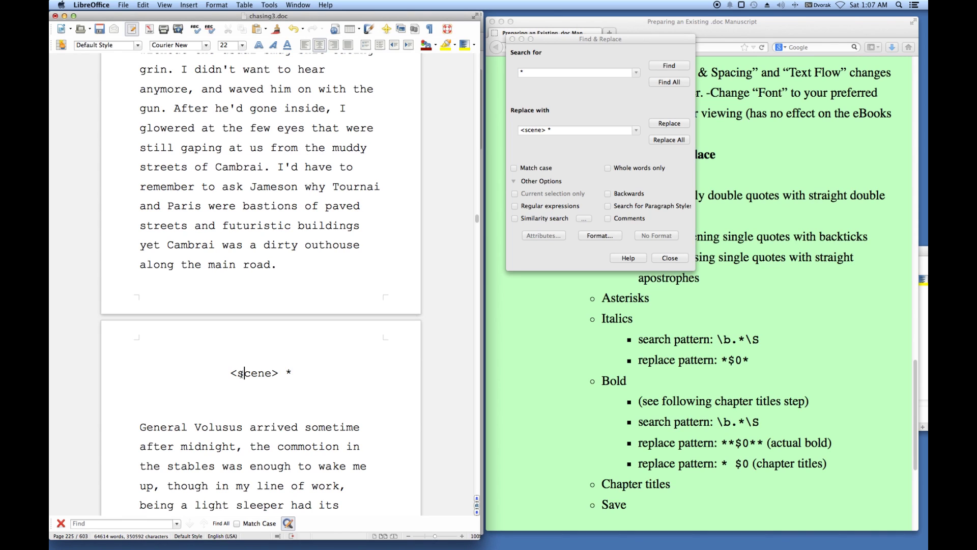
Step: Find the next asterisk scene break, above "I tossed and turned", and replace its first asterisk with "<scene> *"
{"action": "key", "text": "Home"}
{"action": "key", "text": "Up"}
{"action": "scroll", "coordinate": [240, 374], "scroll_direction": "down", "scroll_amount": 1}
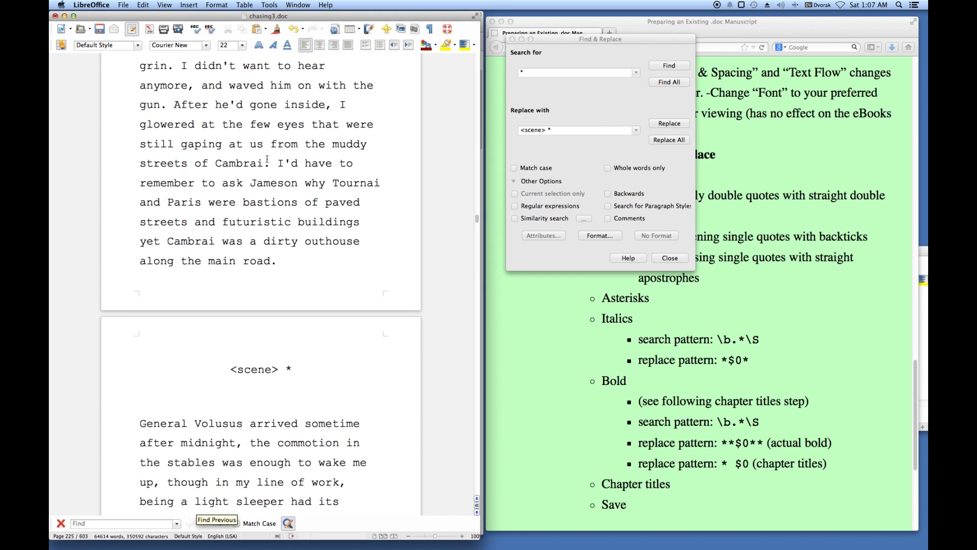
{"action": "left_click", "coordinate": [251, 370]}
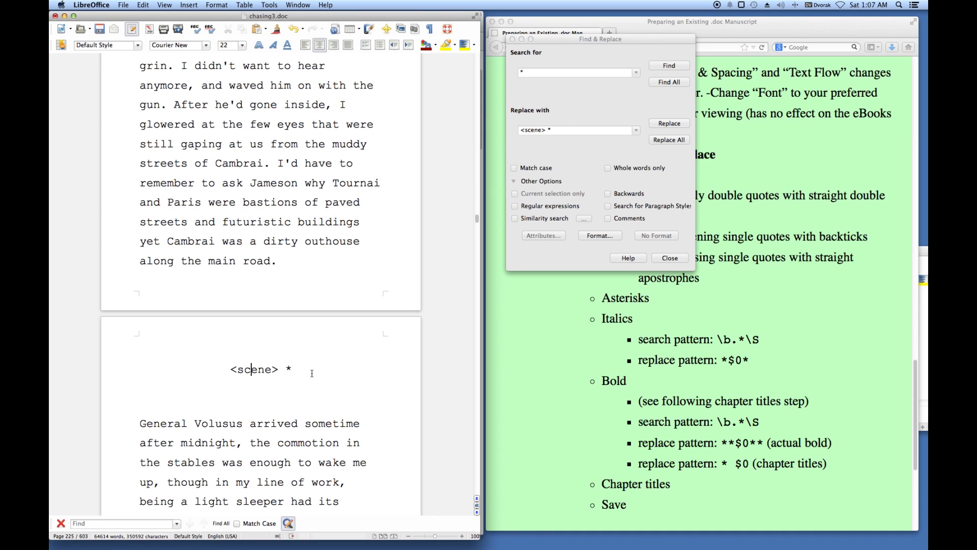
{"action": "left_click", "coordinate": [666, 65]}
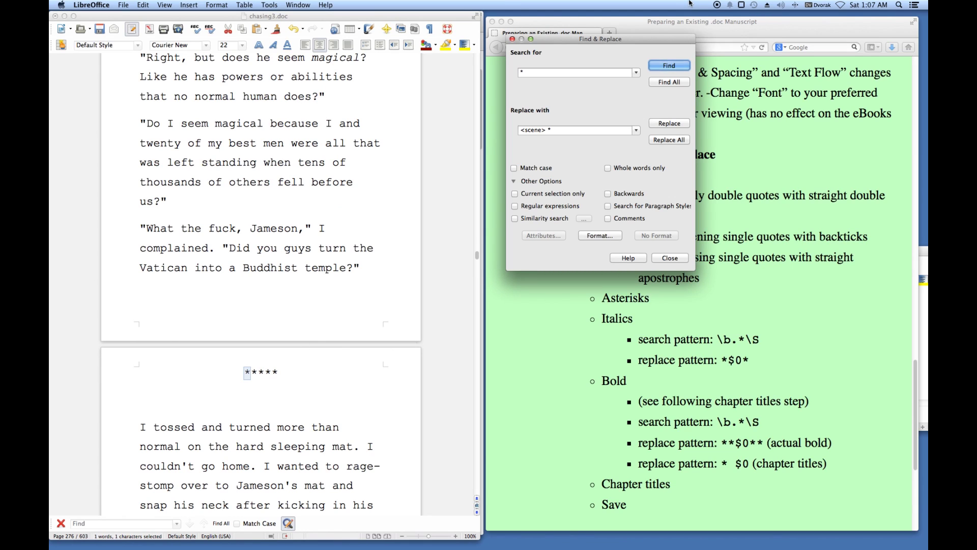
{"action": "left_click", "coordinate": [673, 123]}
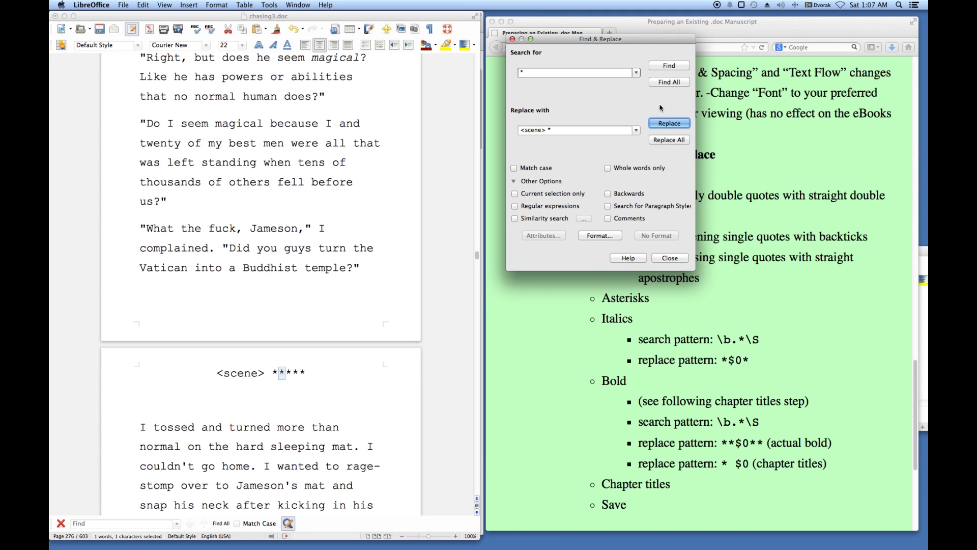
Step: Skip the row's remaining asterisks and replace the first asterisk above "I got my first real night's sleep" with "<scene> *"
{"action": "left_click", "coordinate": [668, 68]}
{"action": "left_click", "coordinate": [668, 67]}
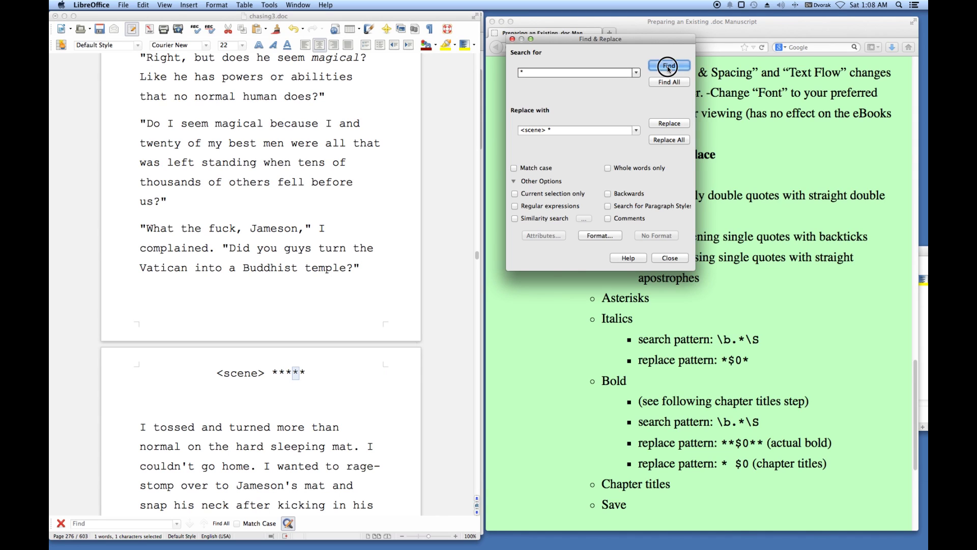
{"action": "left_click", "coordinate": [669, 67]}
{"action": "left_click", "coordinate": [668, 66]}
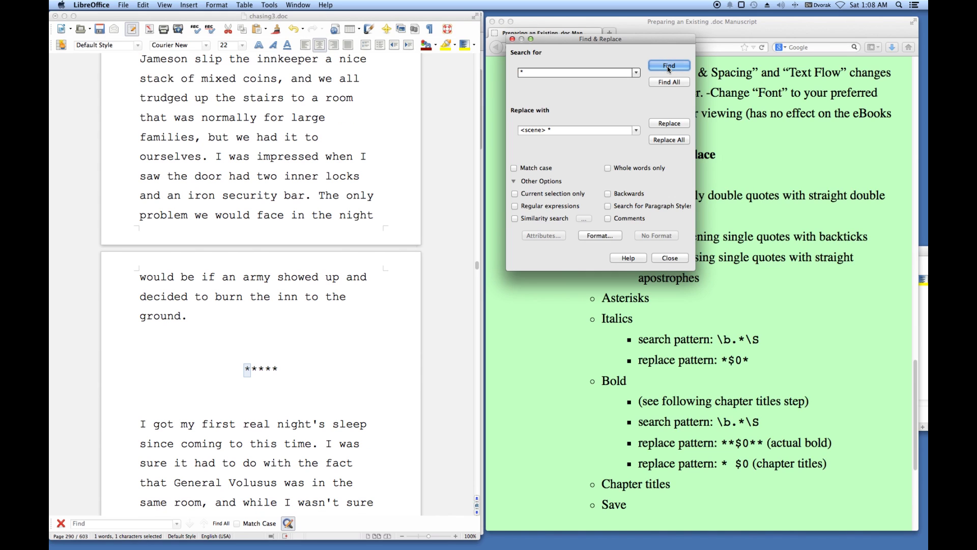
{"action": "left_click", "coordinate": [663, 124]}
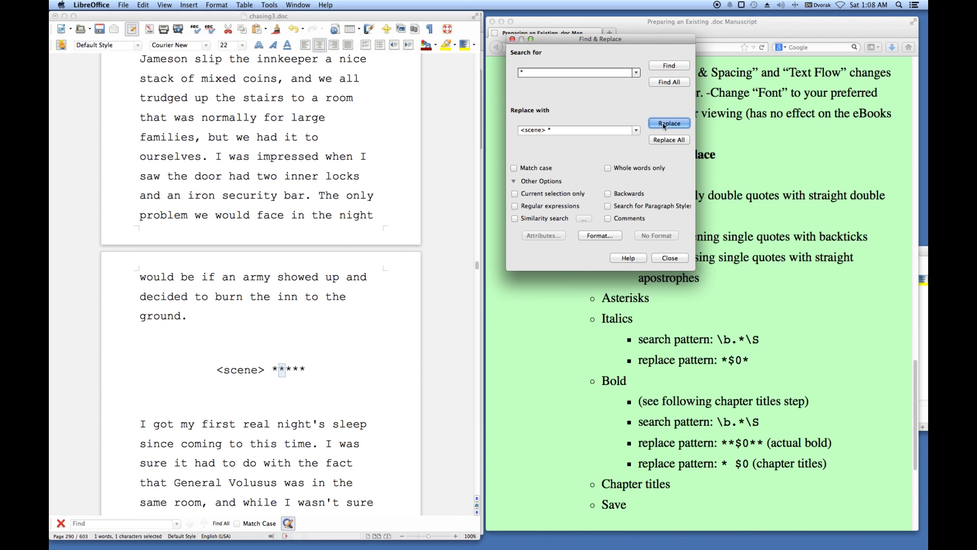
Step: Tag the scene break above "We stayed the night" and the remaining ones with "<scene> *", stopping the search at the document's end
{"action": "left_click", "coordinate": [668, 67]}
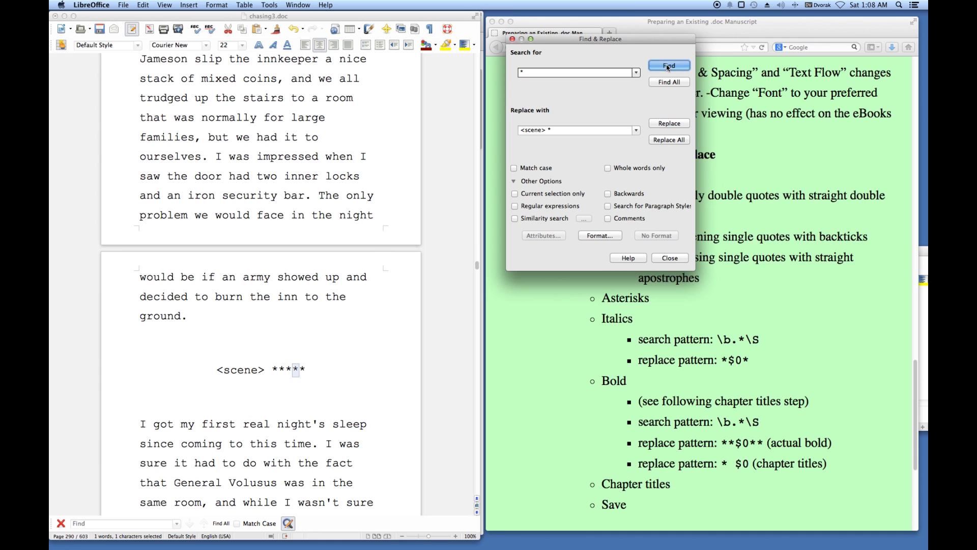
{"action": "left_click", "coordinate": [663, 124]}
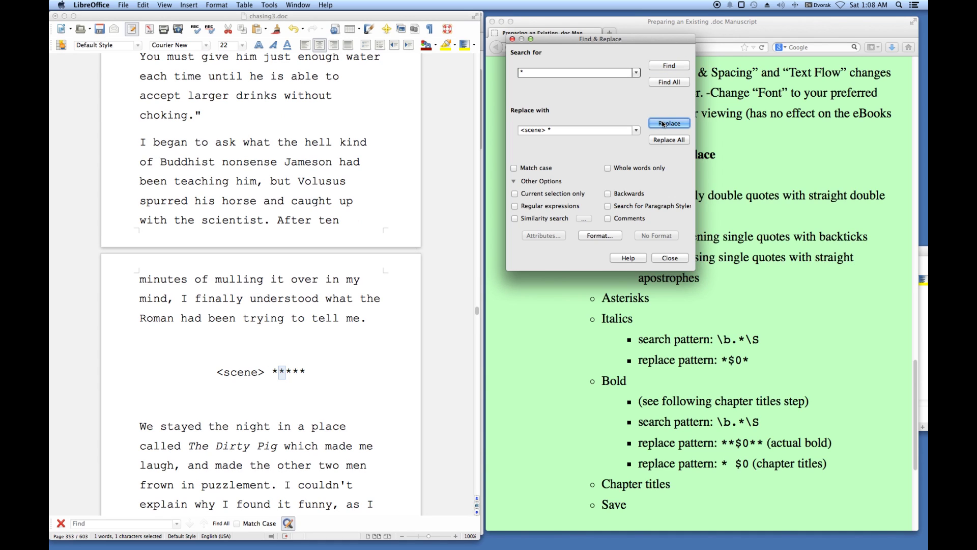
{"action": "left_click", "coordinate": [680, 65]}
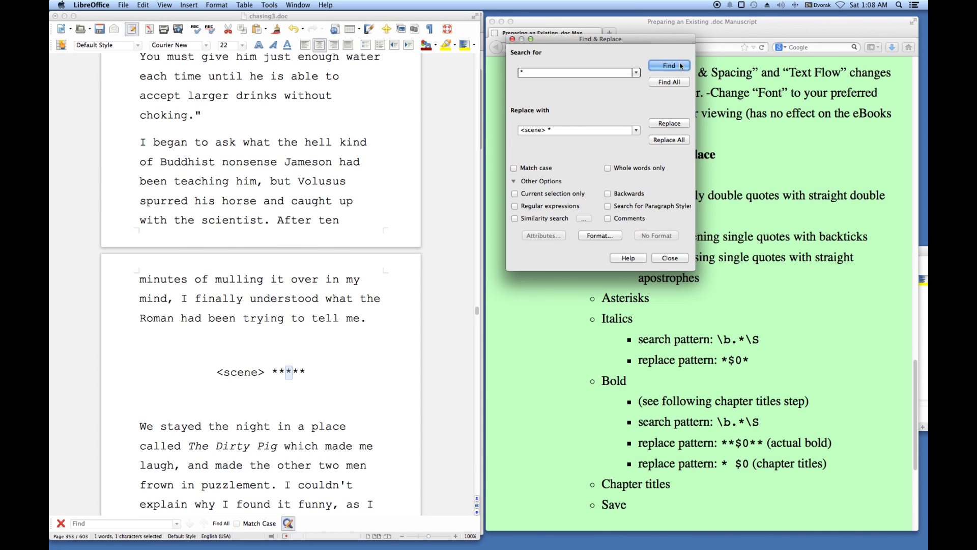
{"action": "left_click", "coordinate": [667, 125]}
{"action": "left_click", "coordinate": [667, 124]}
{"action": "left_click", "coordinate": [667, 125]}
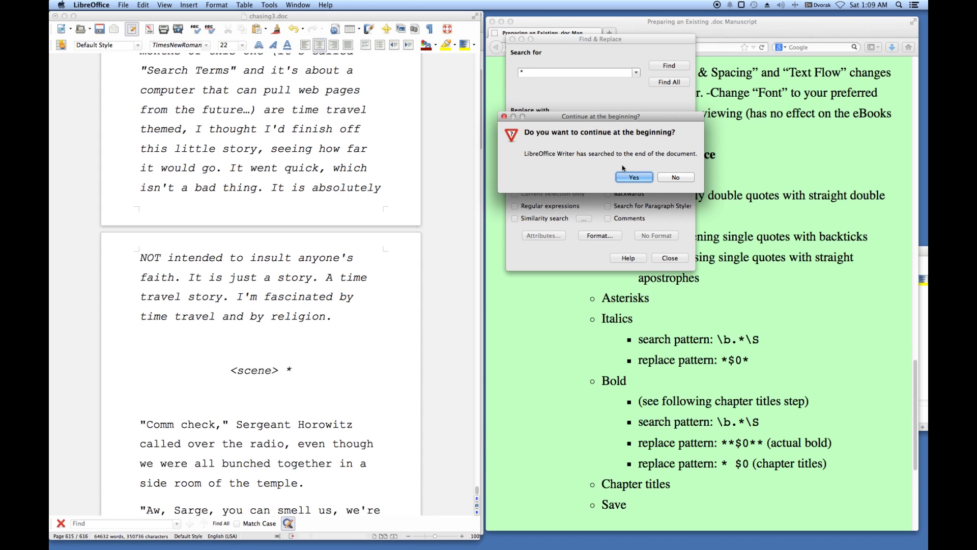
{"action": "left_click", "coordinate": [676, 177]}
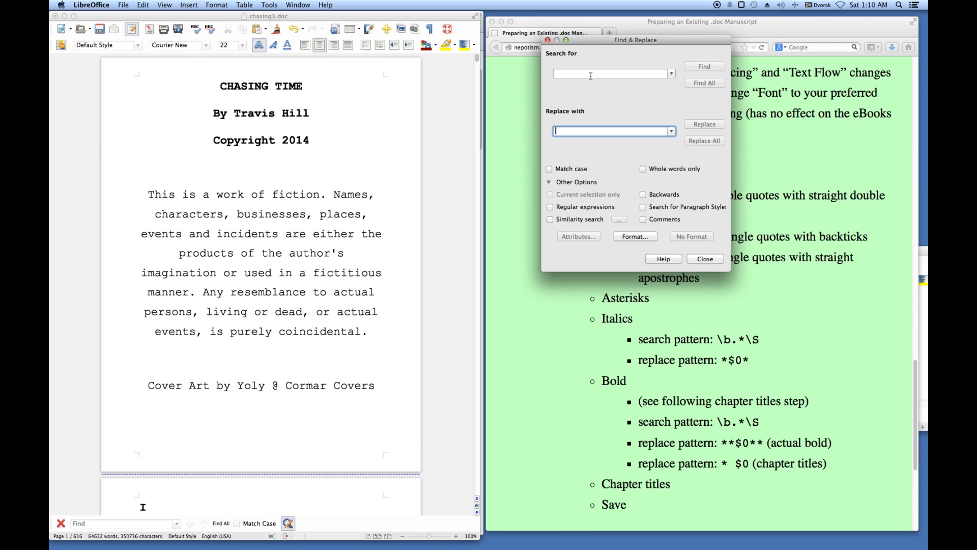
Step: Set the Italic typeface as the format for both the search and the replacement text
{"action": "left_click", "coordinate": [629, 240]}
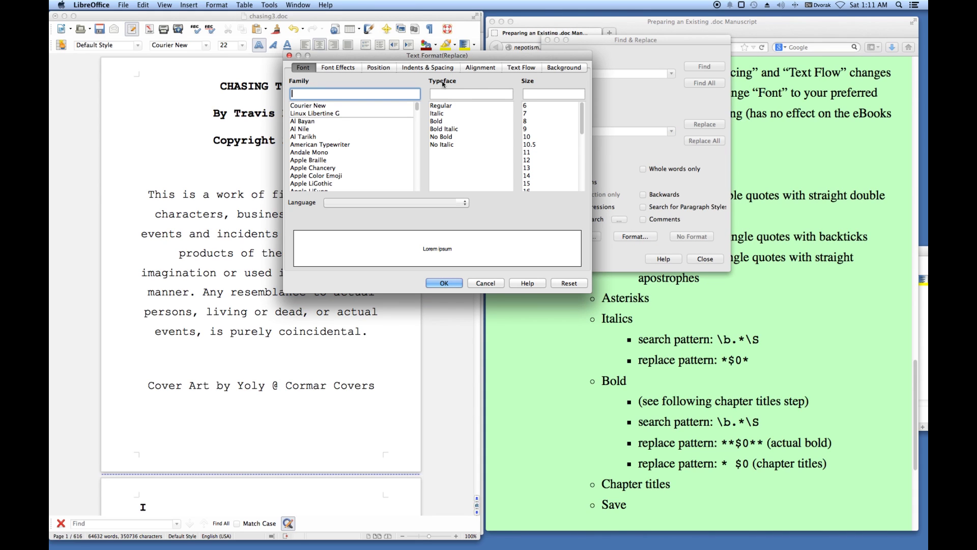
{"action": "left_click", "coordinate": [438, 114]}
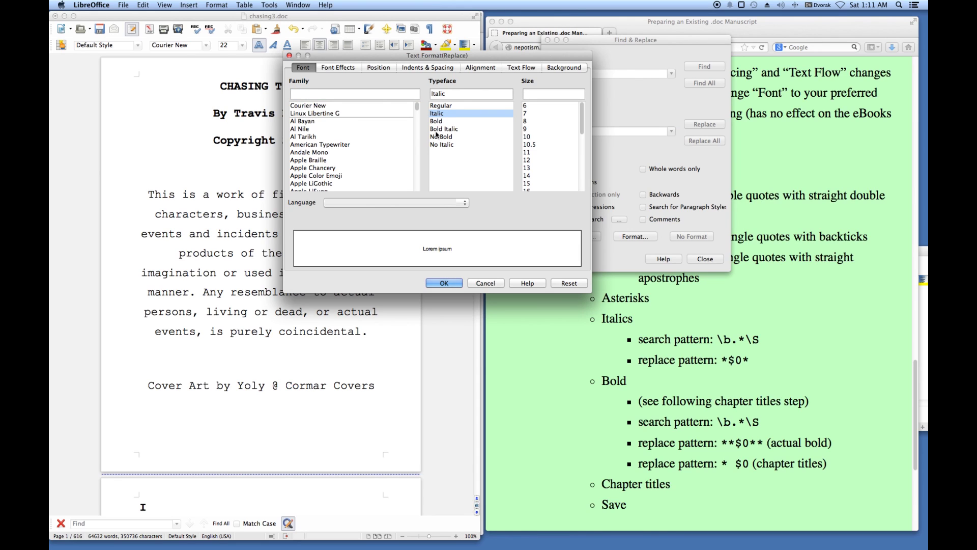
{"action": "left_click", "coordinate": [454, 283]}
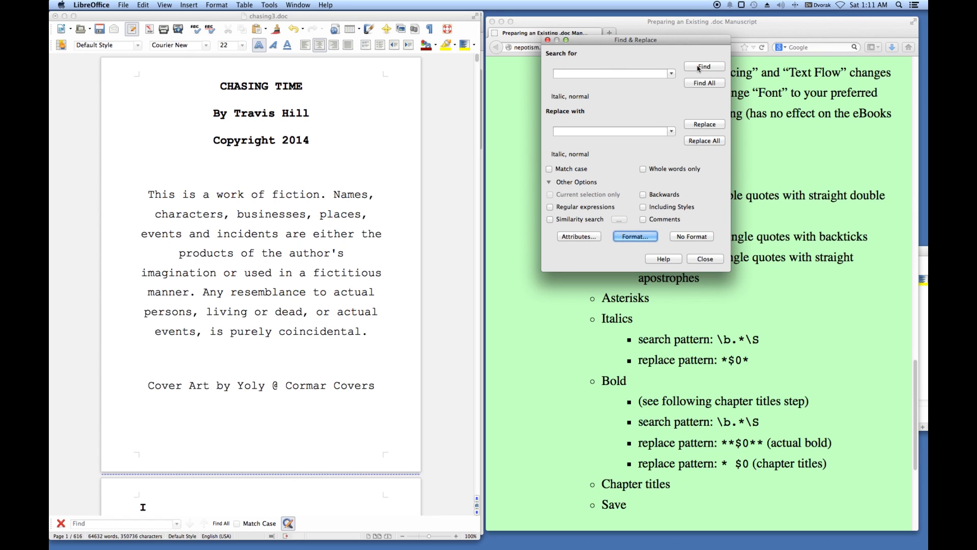
Step: Check the first two matches of the Italic format search, and return to the start of the title page
{"action": "left_click", "coordinate": [705, 67]}
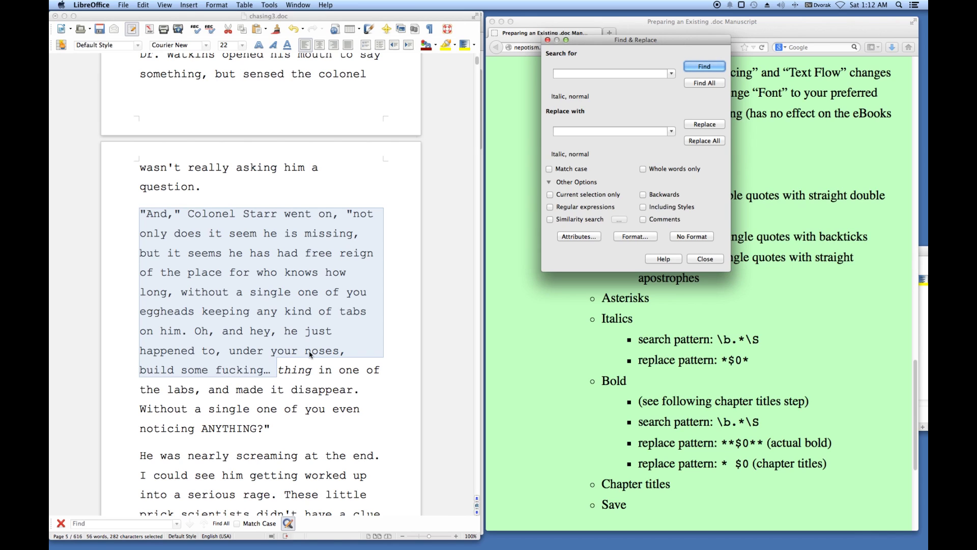
{"action": "left_click", "coordinate": [699, 69]}
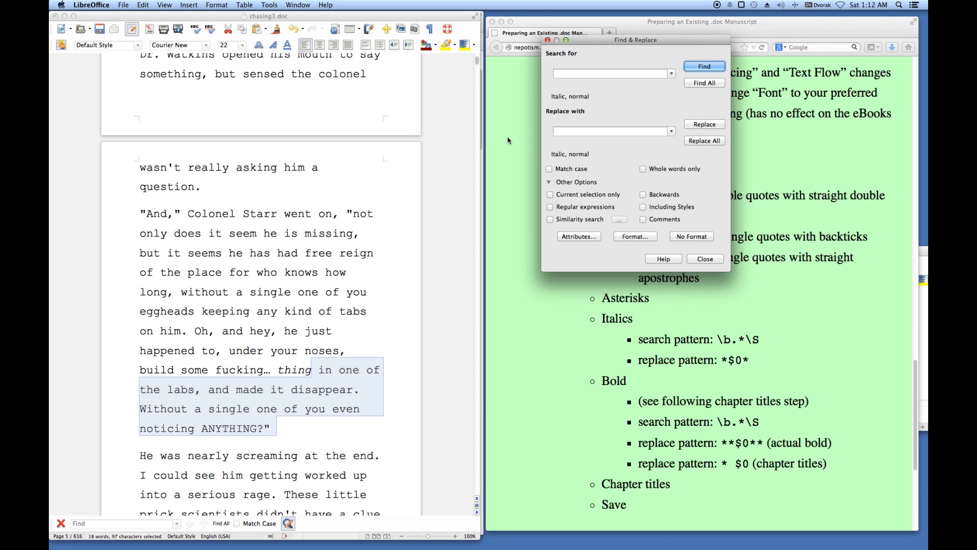
{"action": "left_click", "coordinate": [437, 310]}
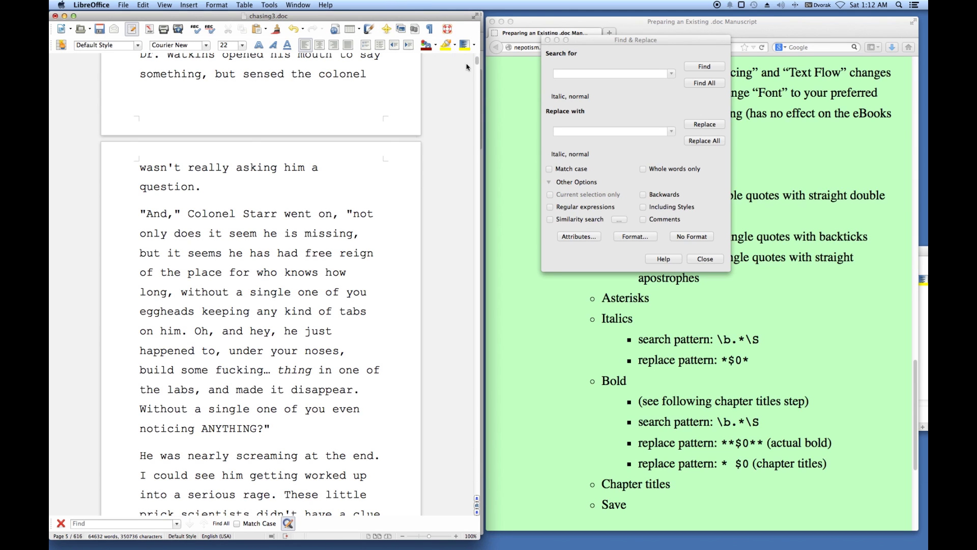
{"action": "left_click_drag", "start_coordinate": [478, 62], "coordinate": [470, 40]}
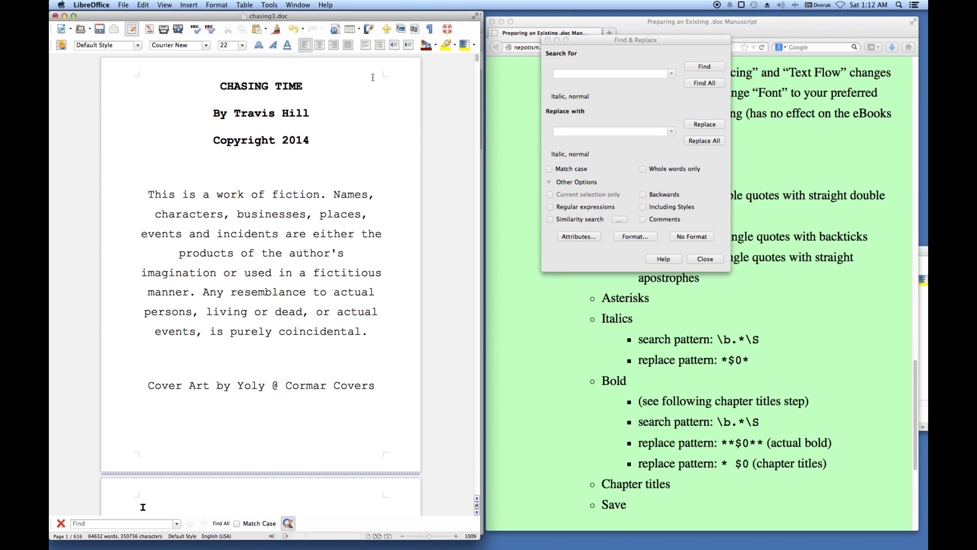
{"action": "left_click", "coordinate": [219, 86]}
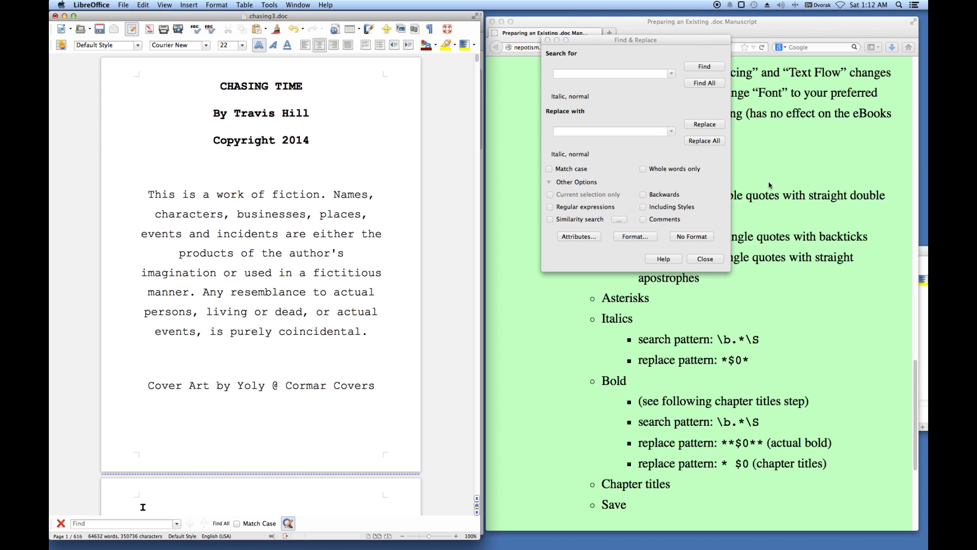
Step: Clear the format from the search text and limit the search to the Font posture attribute
{"action": "left_click", "coordinate": [631, 105]}
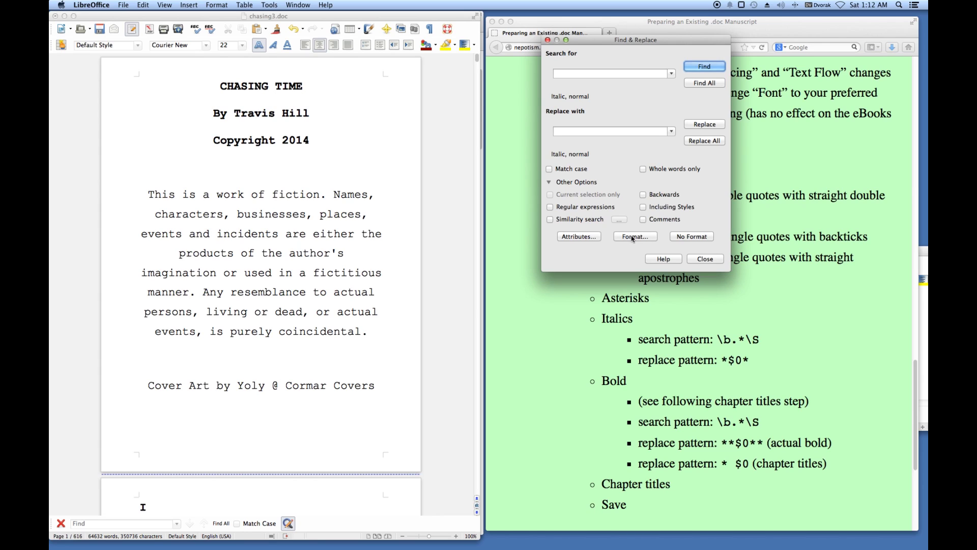
{"action": "left_click", "coordinate": [705, 237]}
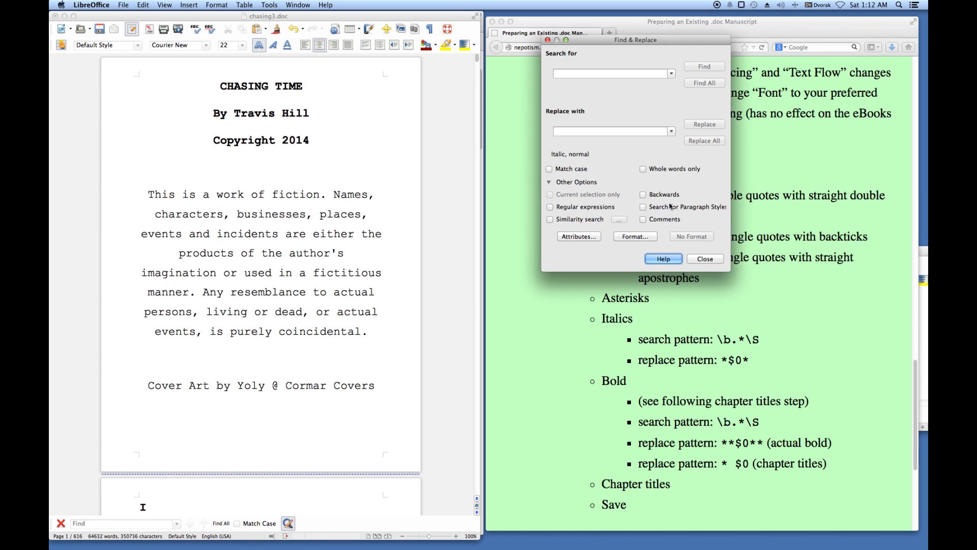
{"action": "left_click", "coordinate": [629, 238]}
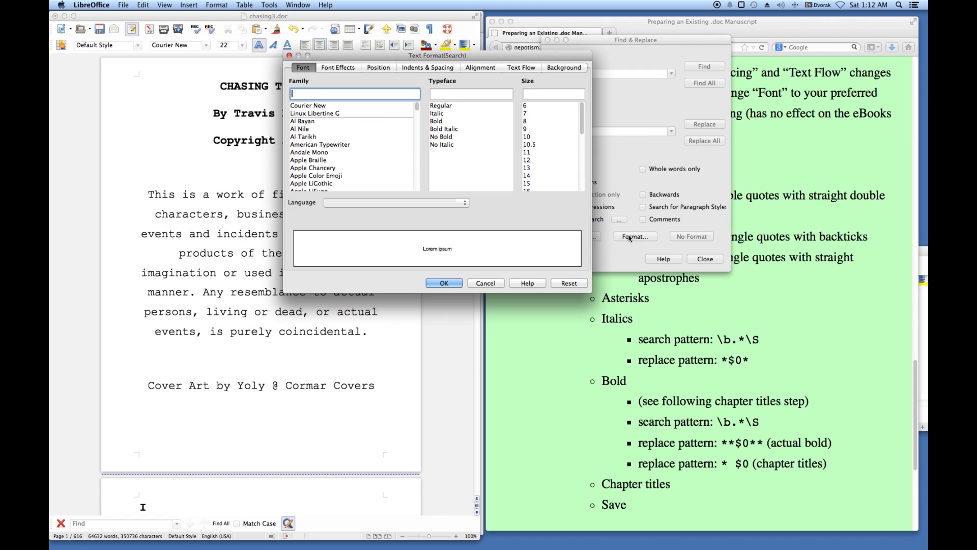
{"action": "left_click", "coordinate": [497, 284]}
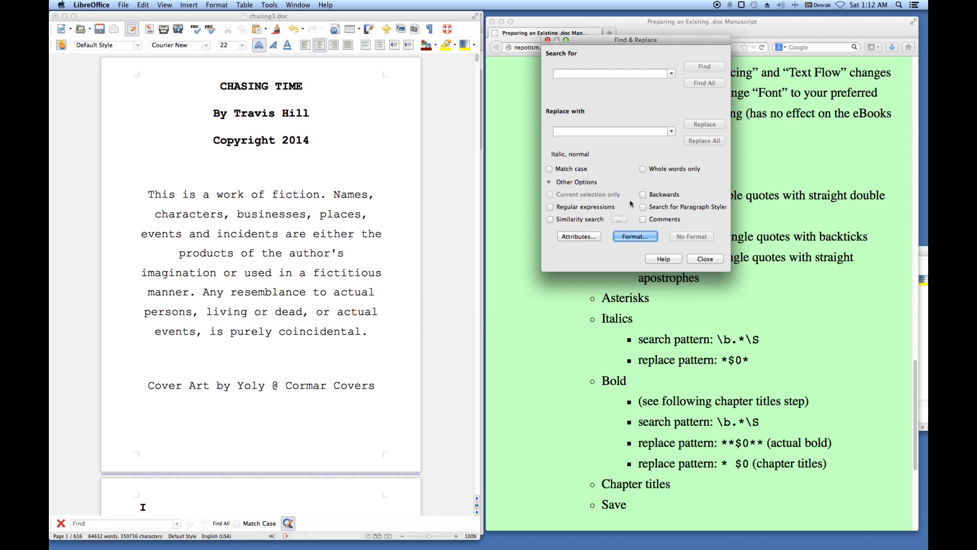
{"action": "left_click", "coordinate": [591, 235]}
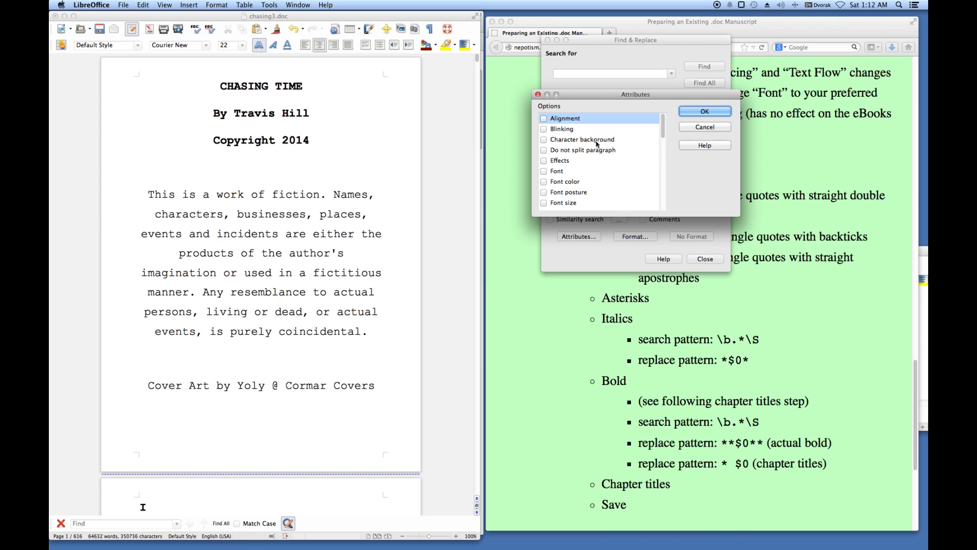
{"action": "left_click", "coordinate": [544, 192]}
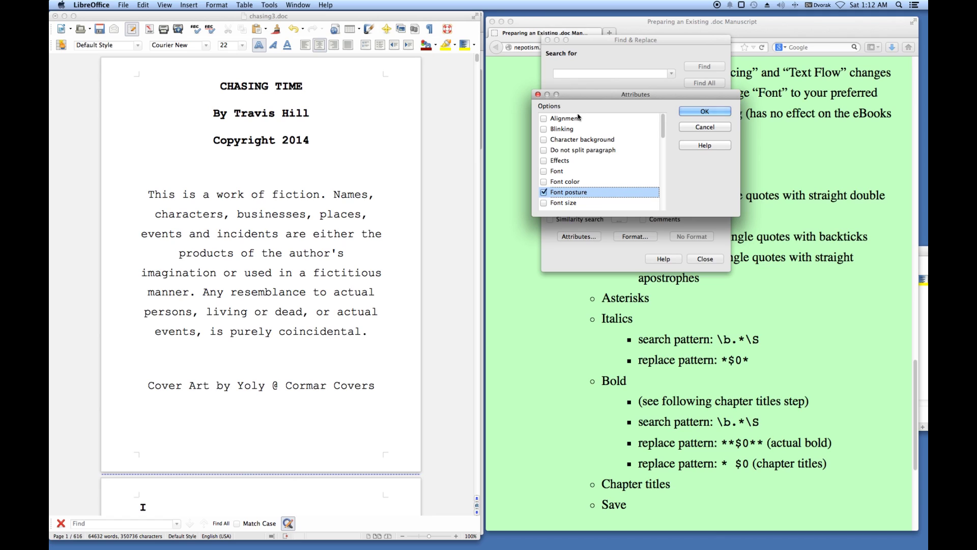
{"action": "left_click", "coordinate": [544, 192]}
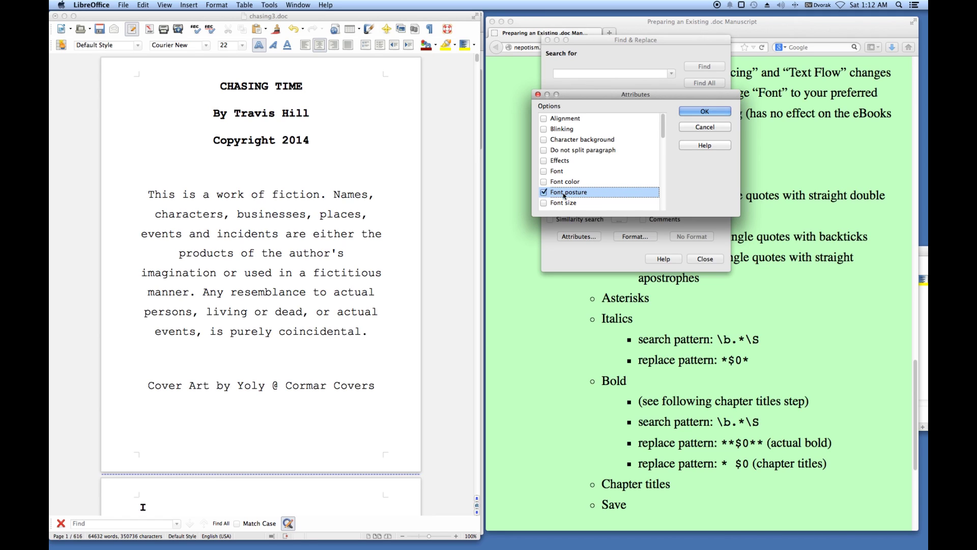
{"action": "left_click", "coordinate": [724, 112]}
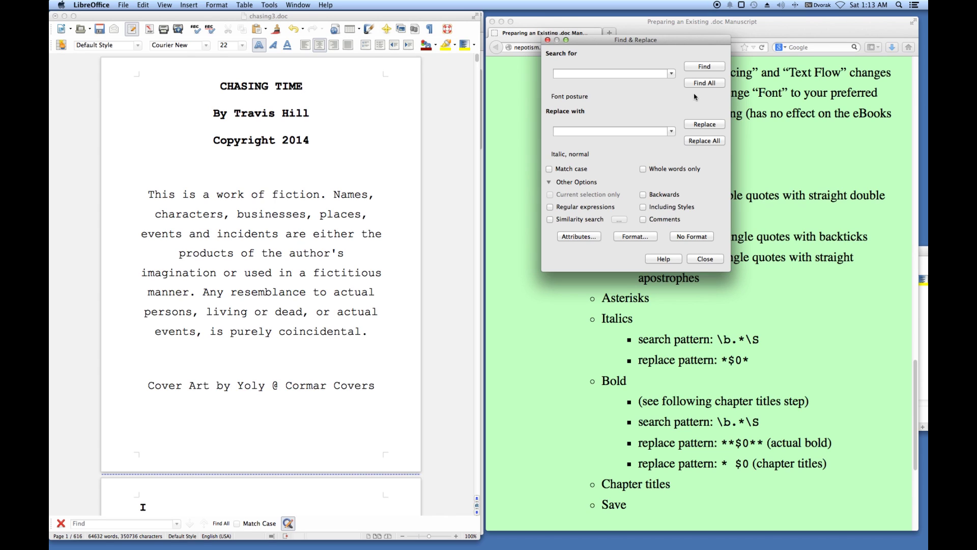
Step: Step through the font posture matches from the title page to check the italic passages, and return to the title's start
{"action": "left_click", "coordinate": [704, 66]}
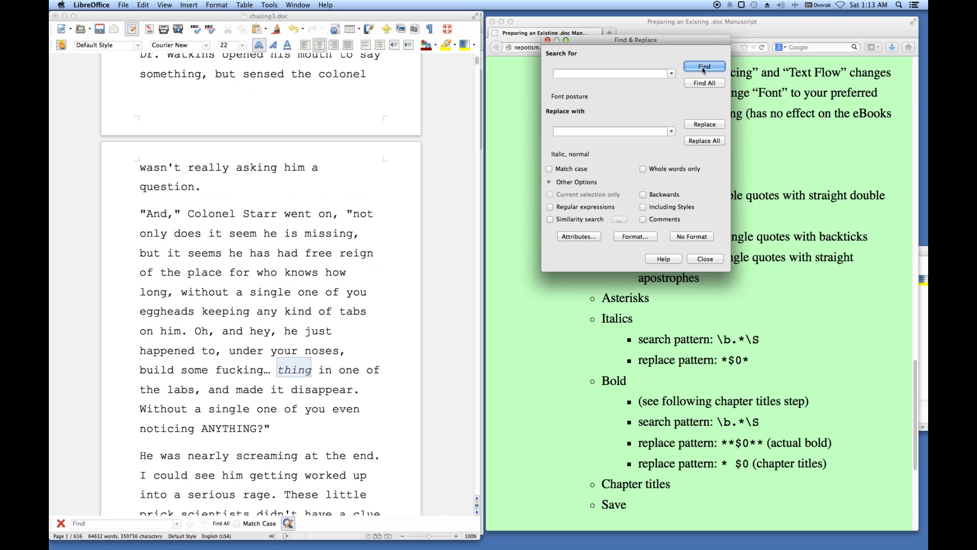
{"action": "left_click", "coordinate": [704, 67]}
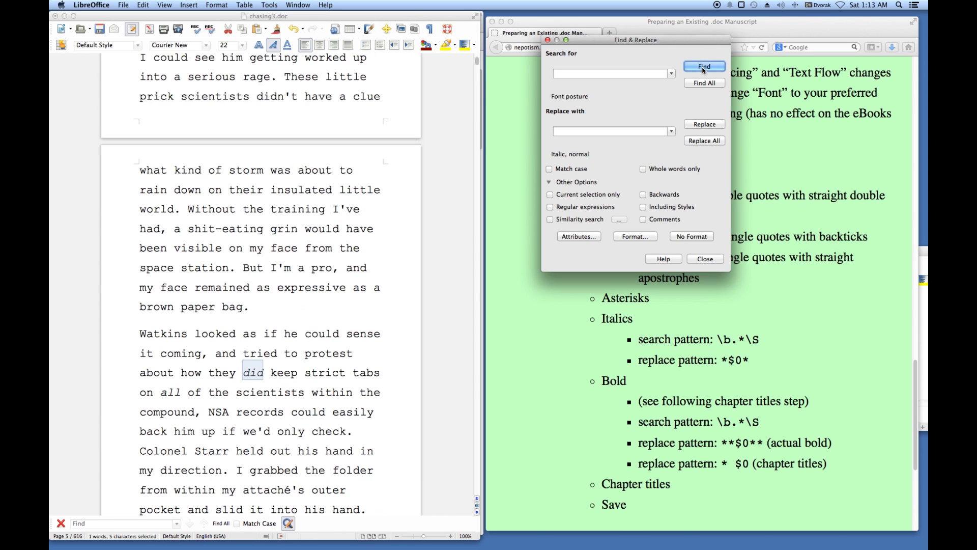
{"action": "left_click", "coordinate": [704, 66]}
{"action": "left_click", "coordinate": [704, 67]}
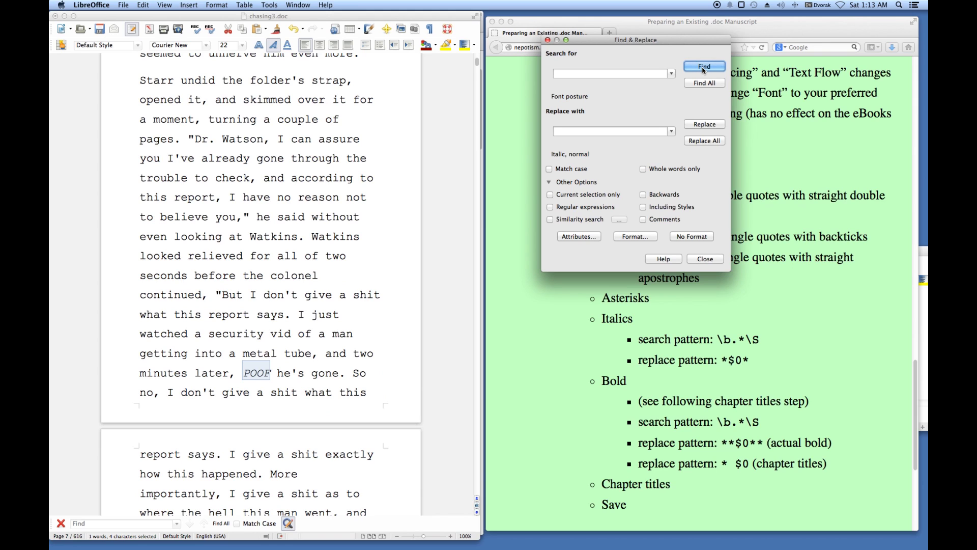
{"action": "left_click", "coordinate": [704, 67]}
{"action": "left_click", "coordinate": [704, 66]}
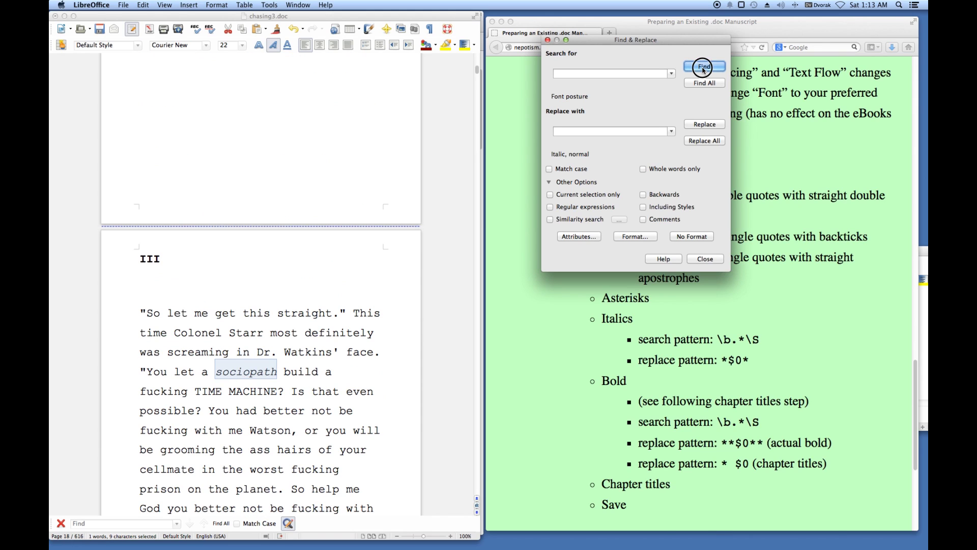
{"action": "left_click", "coordinate": [704, 67]}
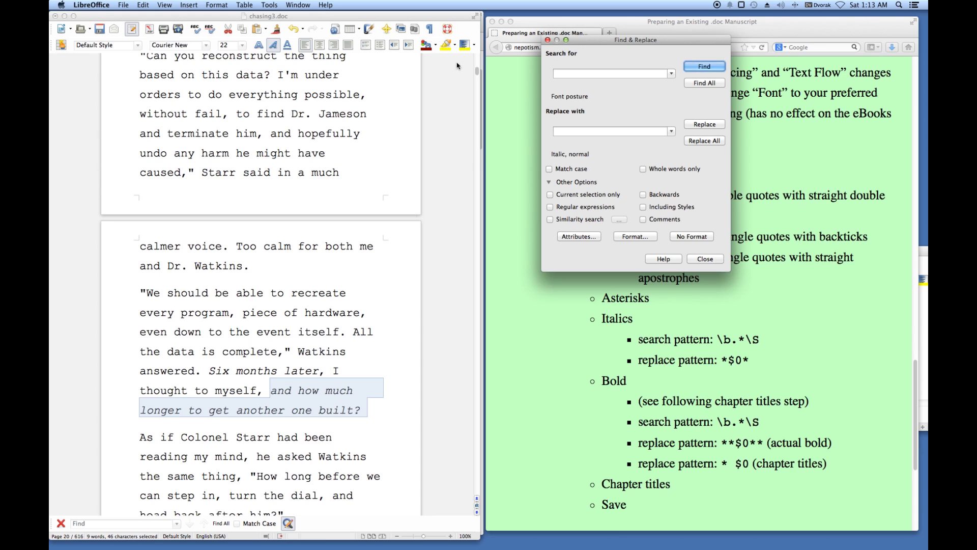
{"action": "left_click_drag", "start_coordinate": [478, 76], "coordinate": [449, 61]}
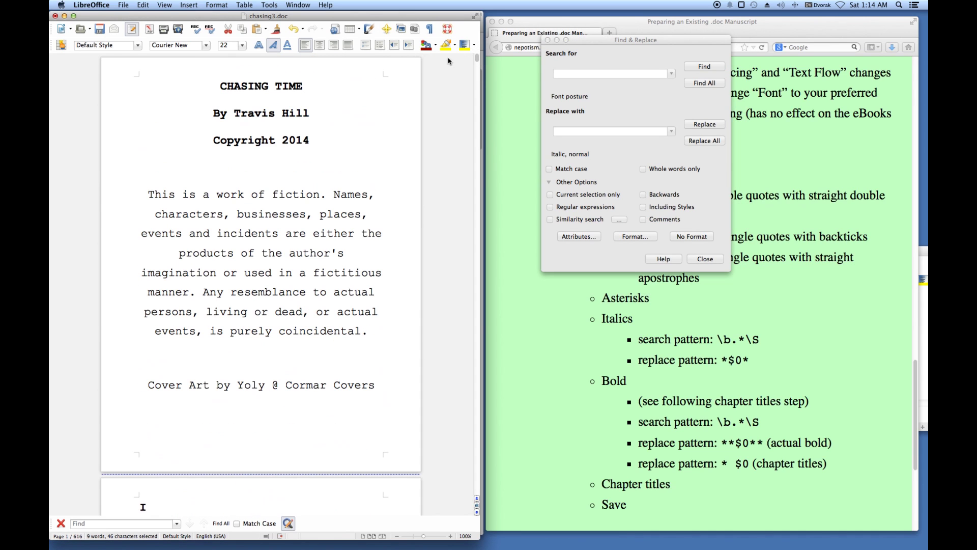
{"action": "left_click", "coordinate": [214, 86]}
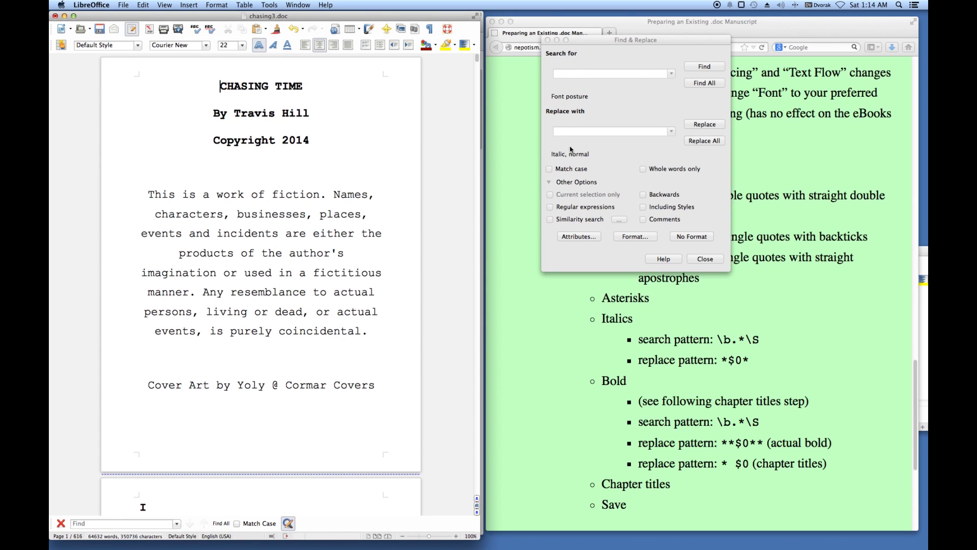
Step: Enable regular expressions for the find and replace, and set the search pattern to \b.*\S
{"action": "left_click", "coordinate": [551, 208]}
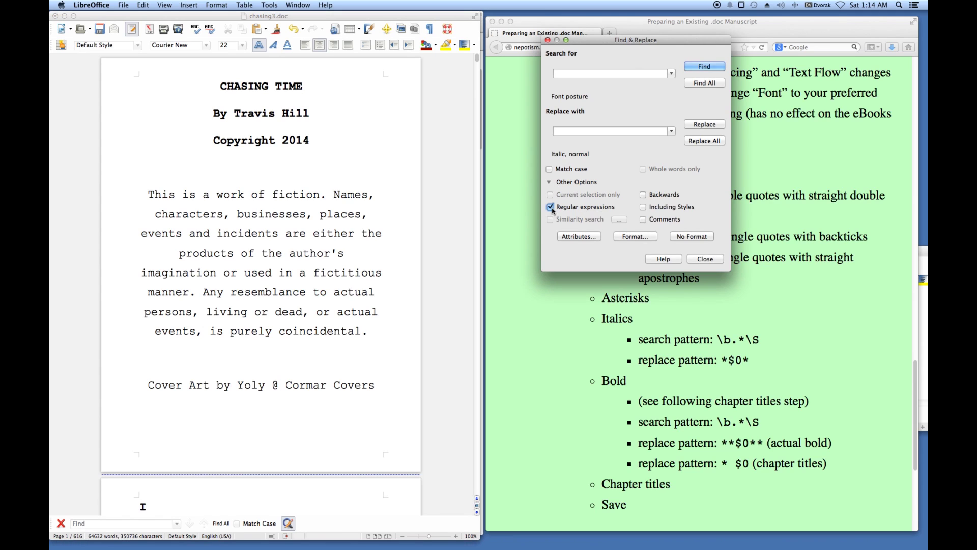
{"action": "left_click", "coordinate": [559, 73]}
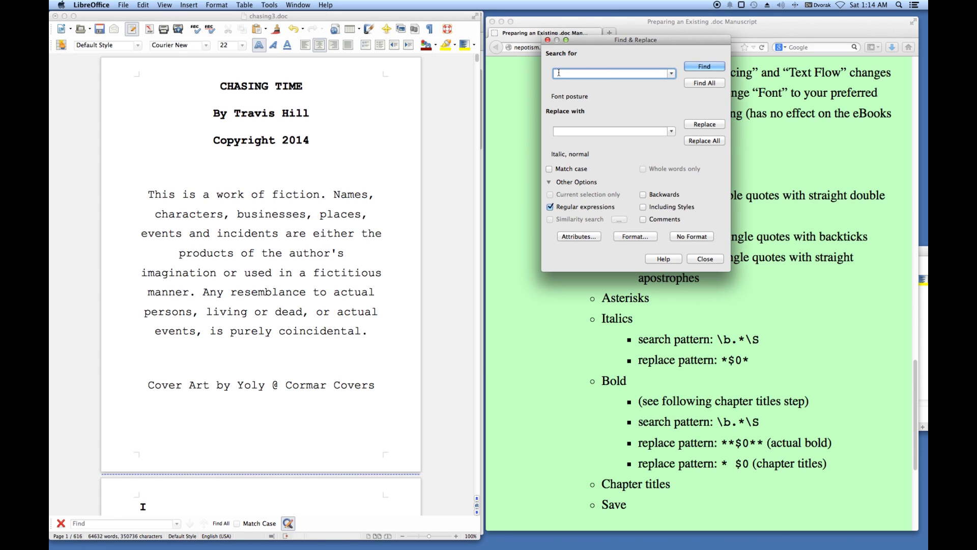
{"action": "left_click", "coordinate": [607, 45]}
{"action": "left_click_drag", "start_coordinate": [608, 45], "coordinate": [445, 122]}
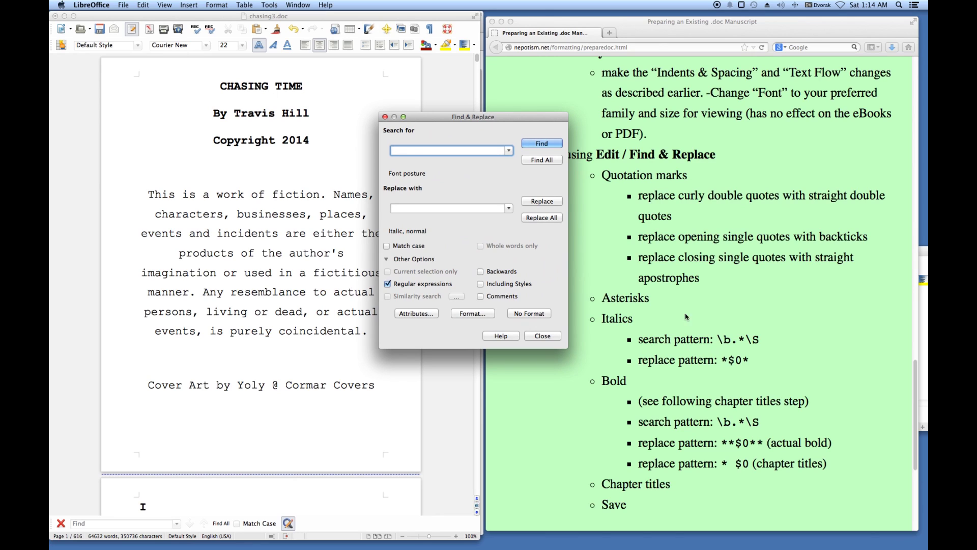
{"action": "left_click", "coordinate": [406, 150]}
{"action": "type", "text": "\\b.*\\S"}
{"action": "left_click_drag", "start_coordinate": [434, 117], "coordinate": [585, 54]}
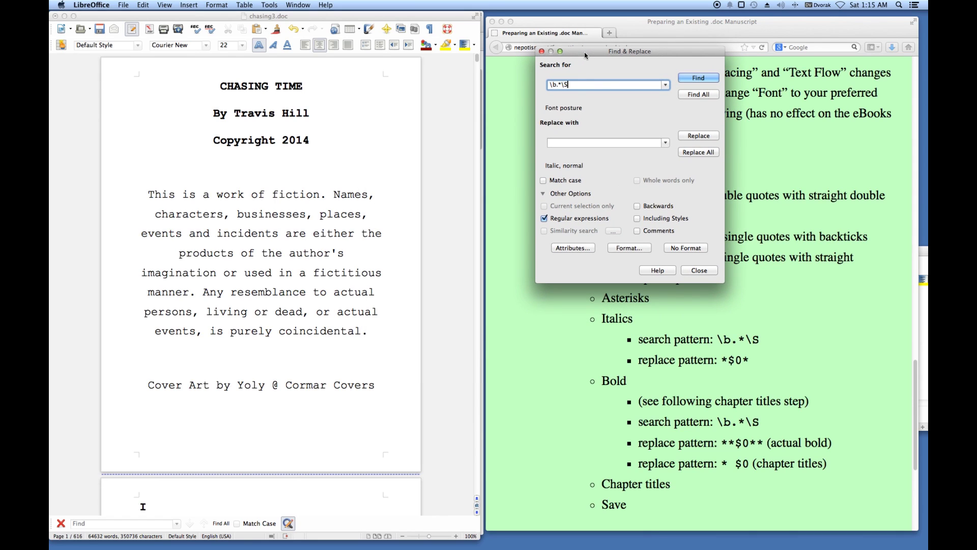
Step: Step through the italic passages matched by the \b.*\S pattern, and return to the title page
{"action": "left_click", "coordinate": [690, 78]}
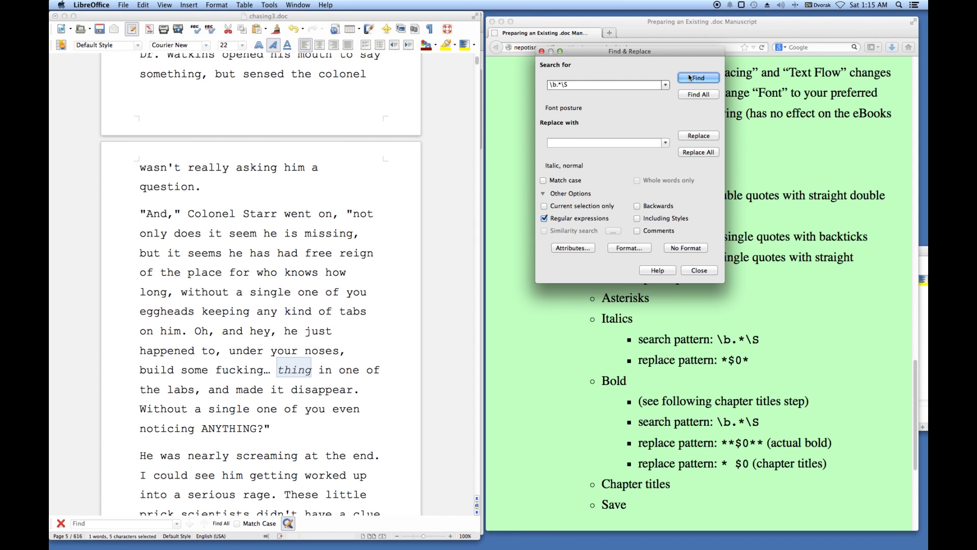
{"action": "left_click", "coordinate": [689, 77]}
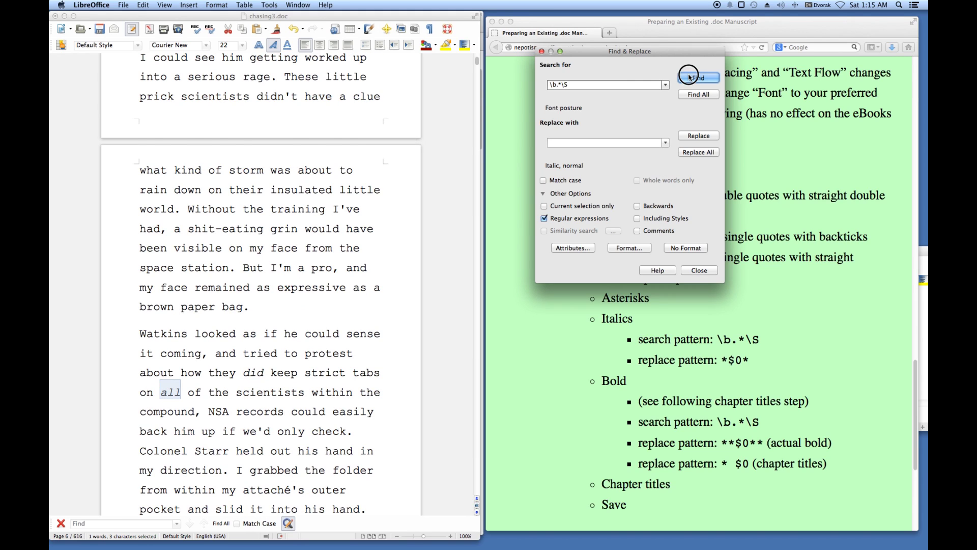
{"action": "left_click", "coordinate": [690, 78]}
{"action": "left_click", "coordinate": [689, 77]}
{"action": "left_click", "coordinate": [690, 78]}
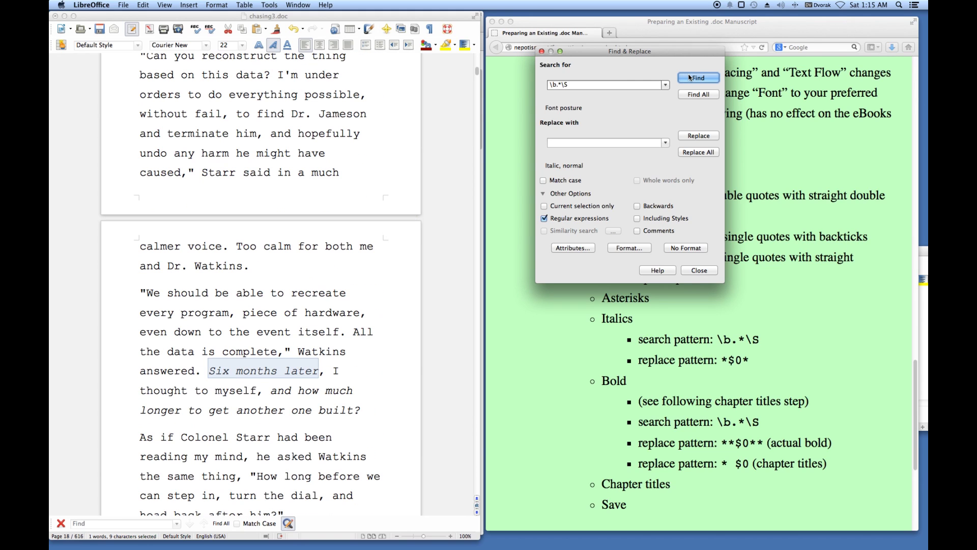
{"action": "left_click", "coordinate": [689, 77]}
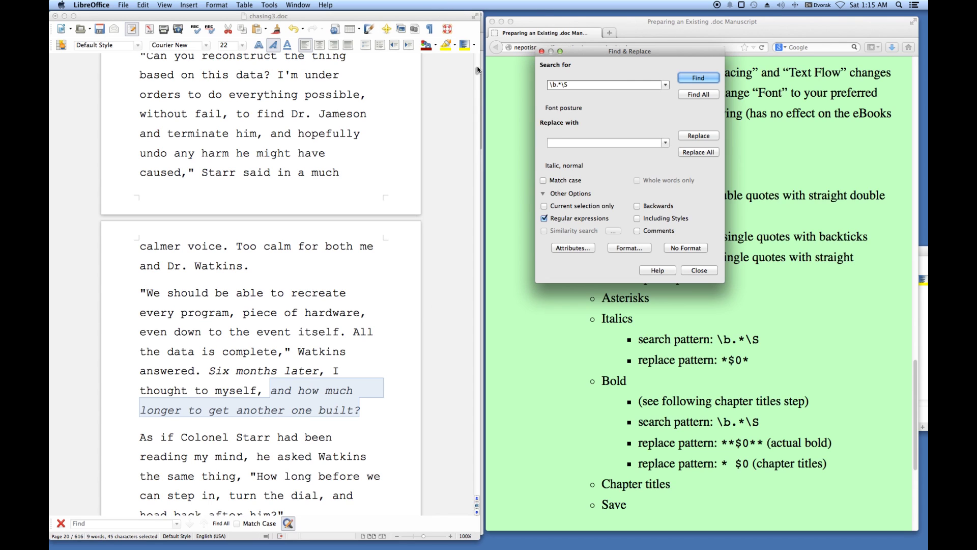
{"action": "left_click_drag", "start_coordinate": [477, 70], "coordinate": [478, 57]}
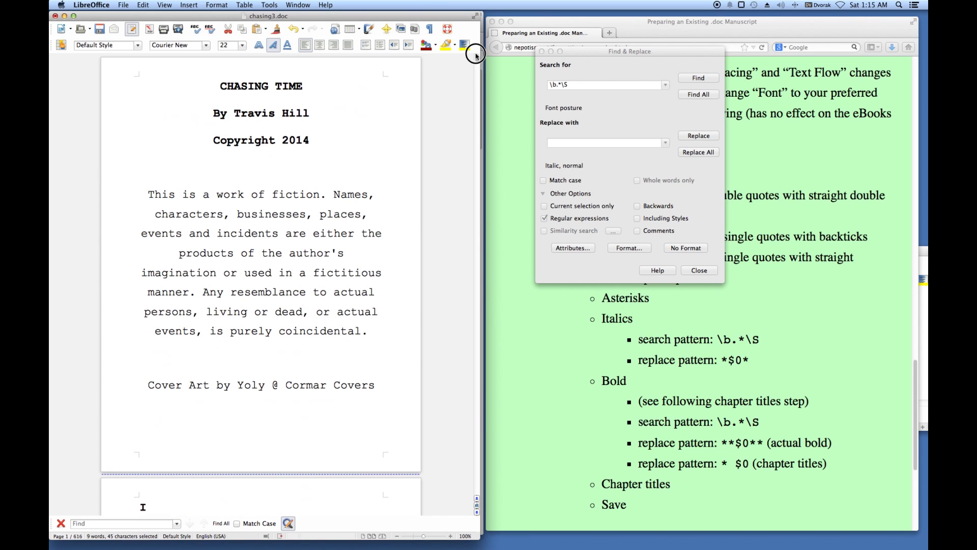
{"action": "left_click", "coordinate": [275, 86]}
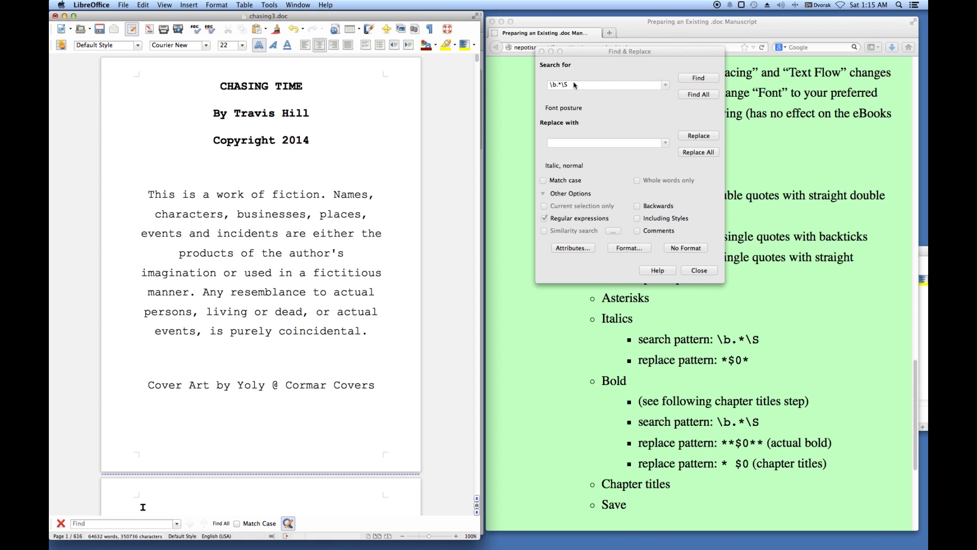
Step: Set the replacement pattern to *$0* and replace all italic matches in the manuscript
{"action": "left_click", "coordinate": [558, 142]}
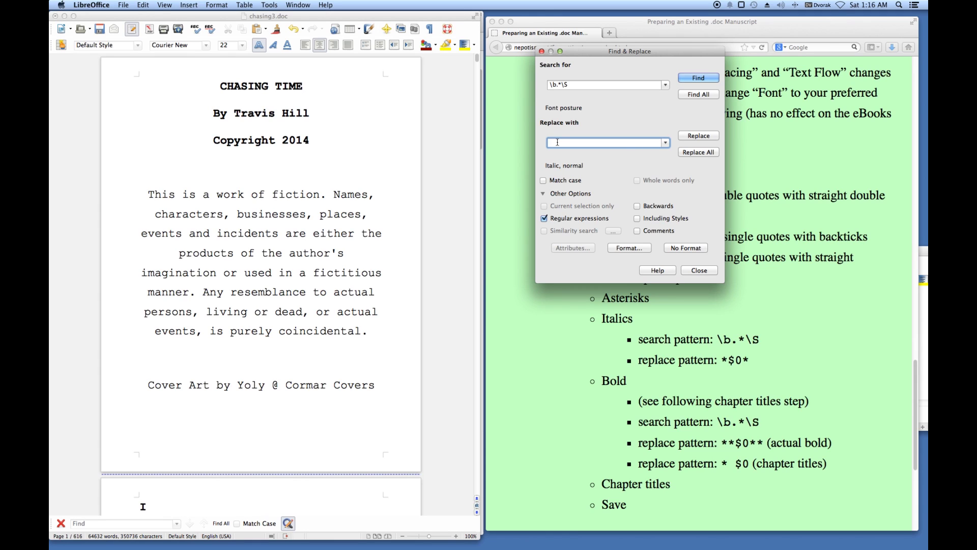
{"action": "type", "text": "*"}
{"action": "type", "text": "$0"}
{"action": "type", "text": "*"}
{"action": "left_click_drag", "start_coordinate": [581, 58], "coordinate": [443, 45]}
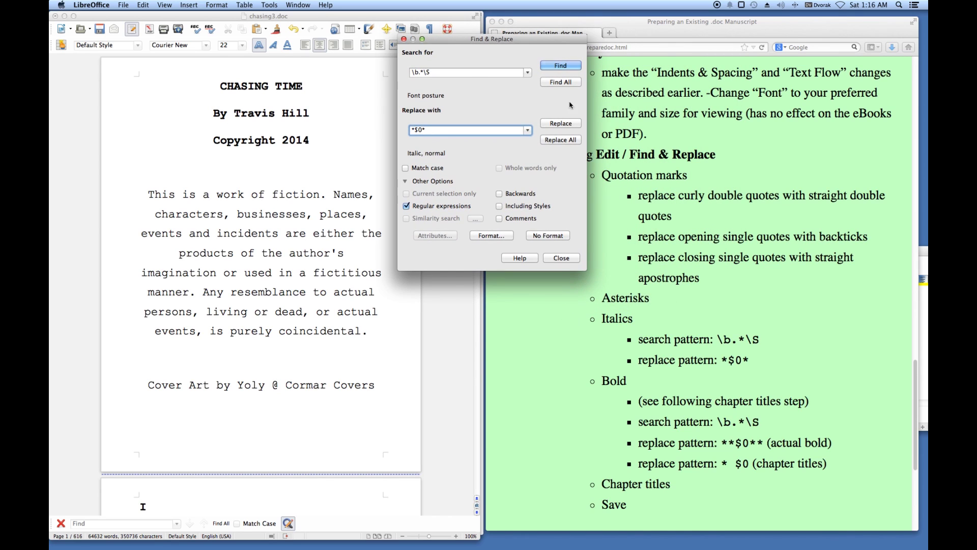
{"action": "left_click_drag", "start_coordinate": [512, 39], "coordinate": [431, 83]}
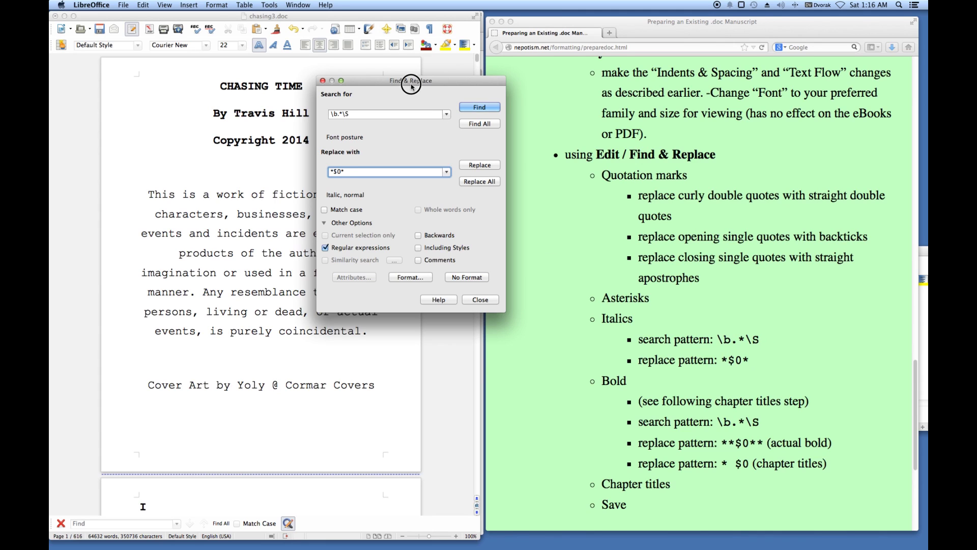
{"action": "left_click_drag", "start_coordinate": [415, 81], "coordinate": [616, 50]}
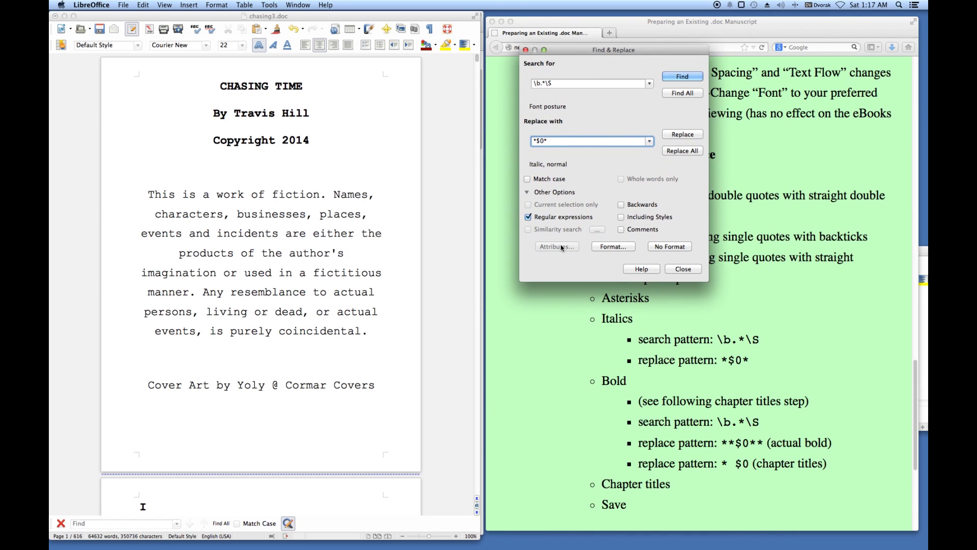
{"action": "left_click", "coordinate": [688, 151]}
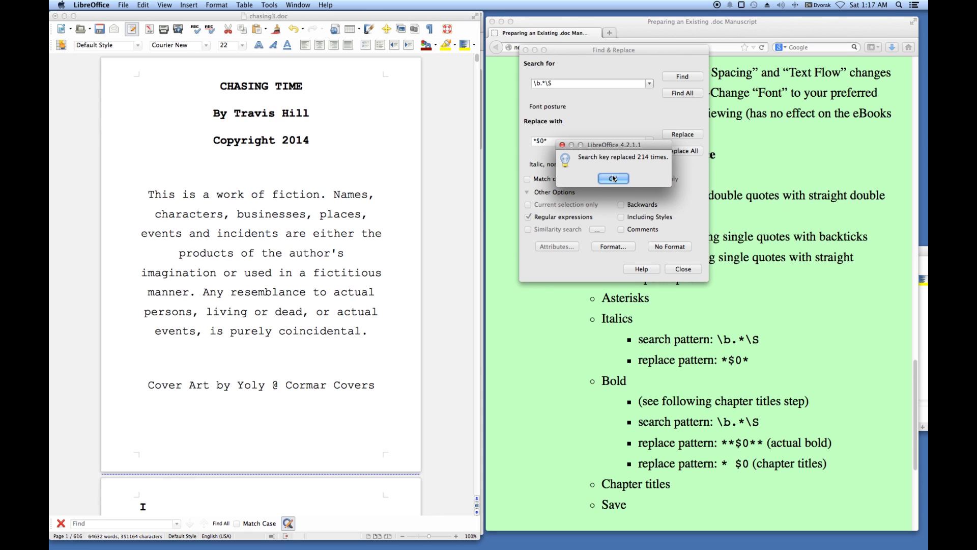
{"action": "left_click", "coordinate": [614, 178]}
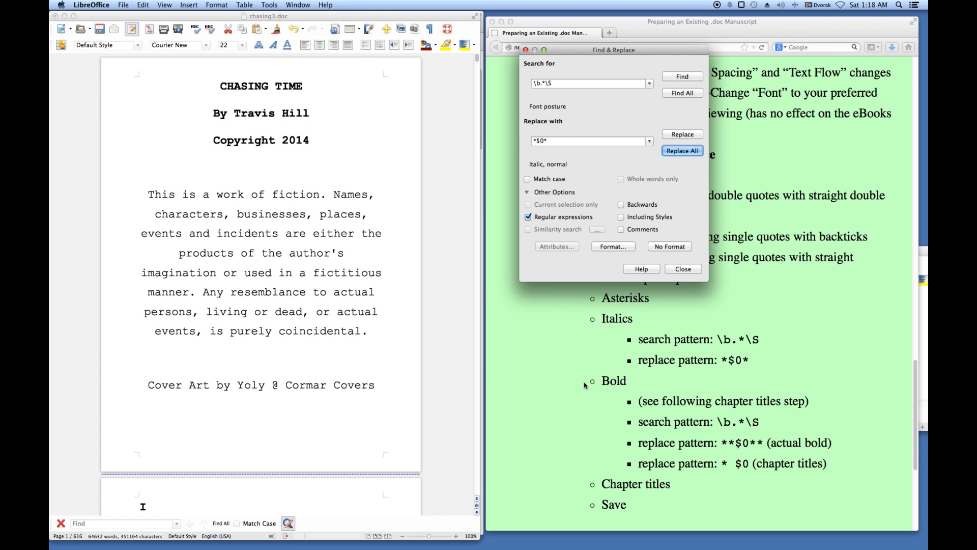
Step: Clear the Font posture attribute from the search text and set the Bold typeface as its search format
{"action": "scroll", "coordinate": [572, 376], "scroll_direction": "down", "scroll_amount": 1}
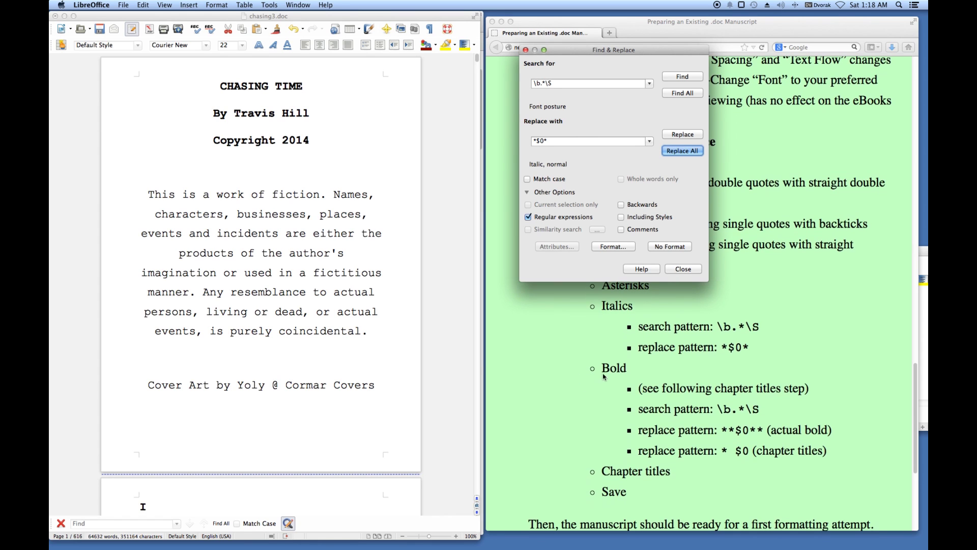
{"action": "scroll", "coordinate": [624, 370], "scroll_direction": "down", "scroll_amount": 5}
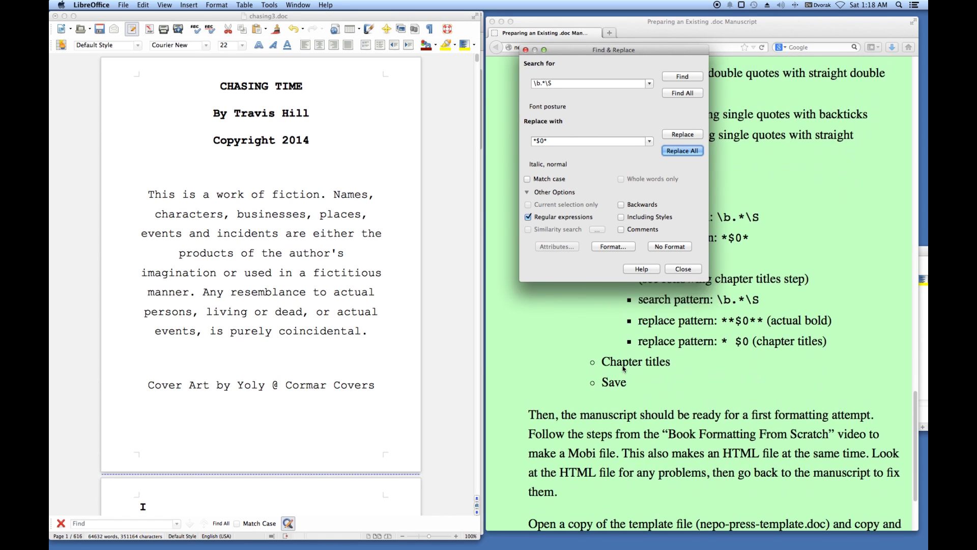
{"action": "scroll", "coordinate": [623, 369], "scroll_direction": "up", "scroll_amount": 7}
{"action": "scroll", "coordinate": [624, 369], "scroll_direction": "down", "scroll_amount": 4}
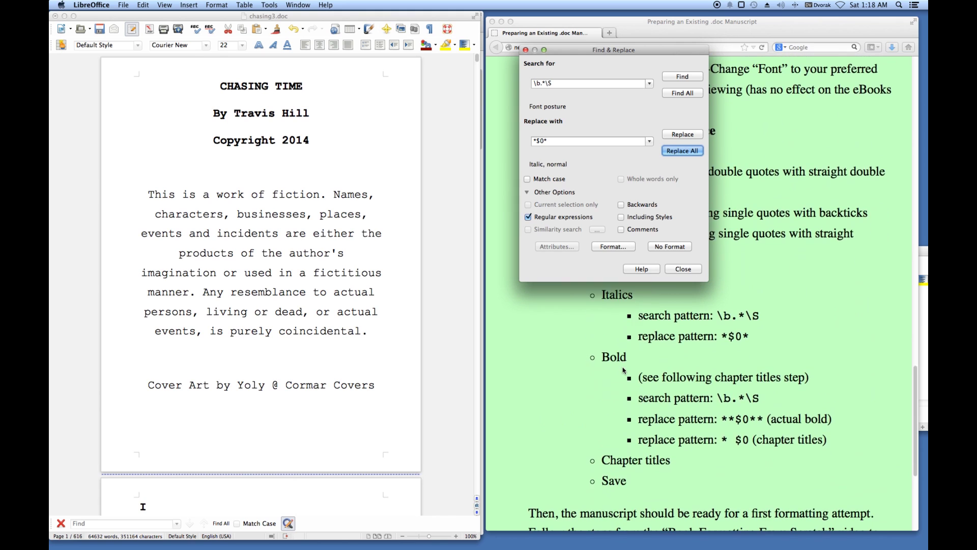
{"action": "scroll", "coordinate": [624, 370], "scroll_direction": "down", "scroll_amount": 1}
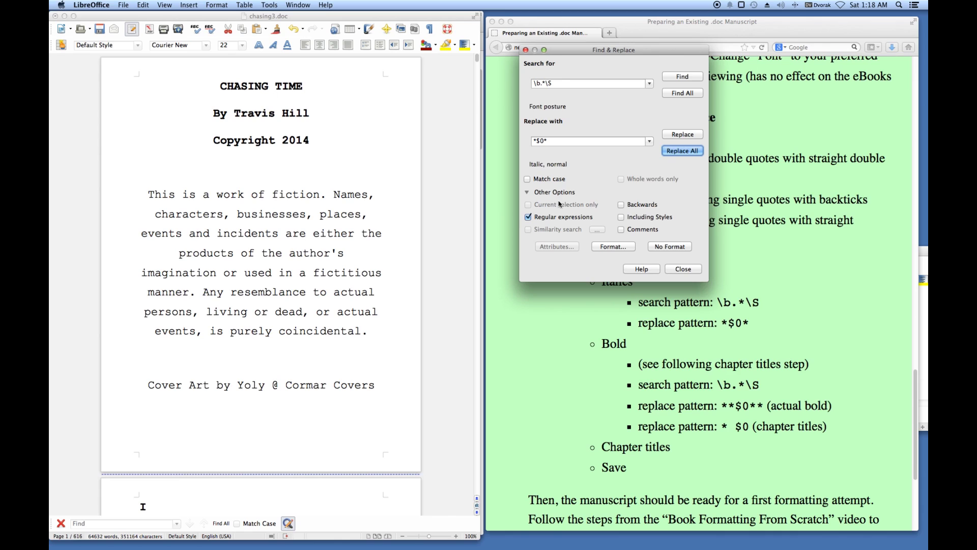
{"action": "left_click", "coordinate": [554, 83]}
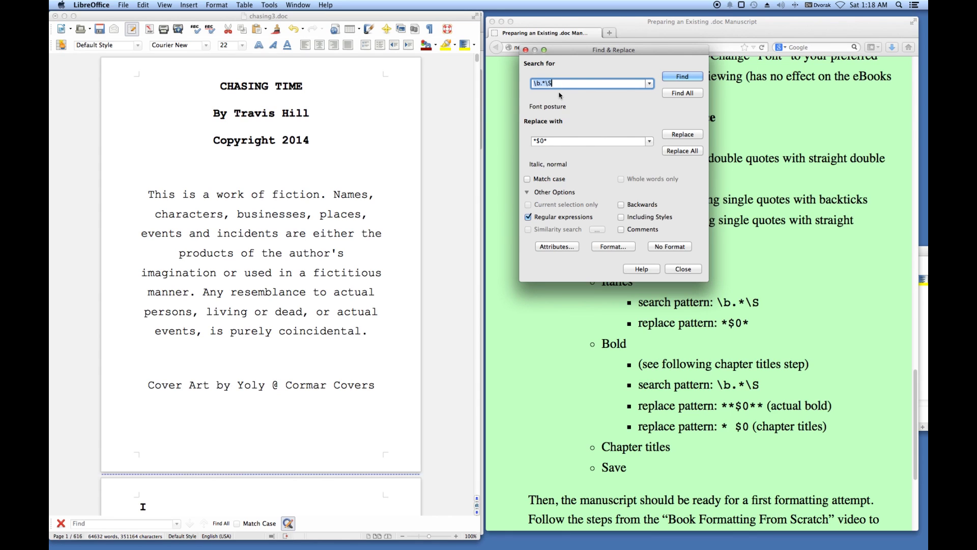
{"action": "left_click", "coordinate": [672, 248]}
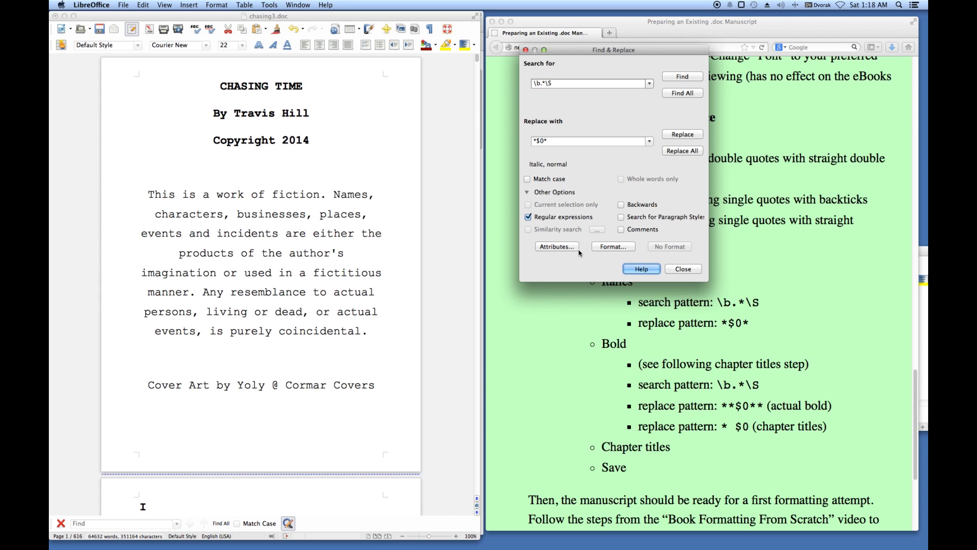
{"action": "left_click", "coordinate": [563, 248]}
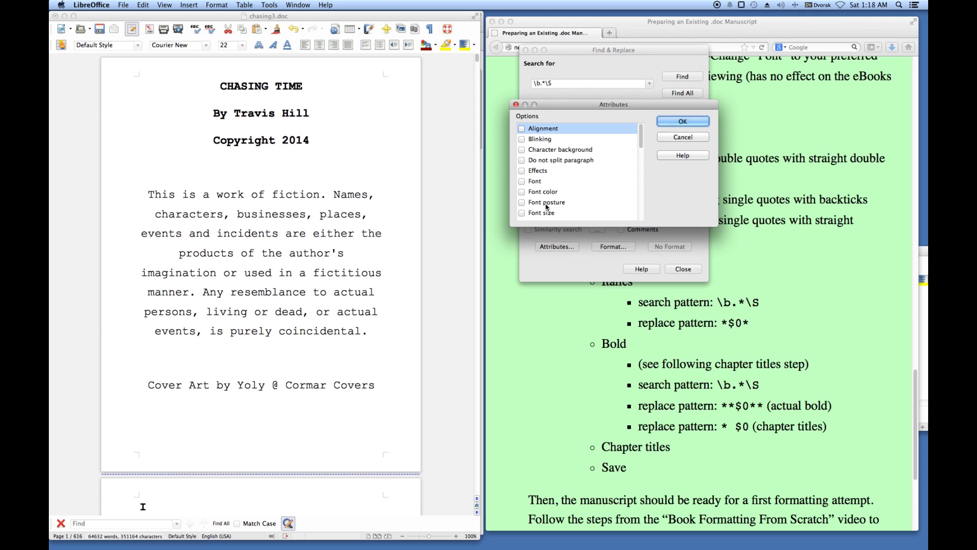
{"action": "left_click", "coordinate": [683, 122]}
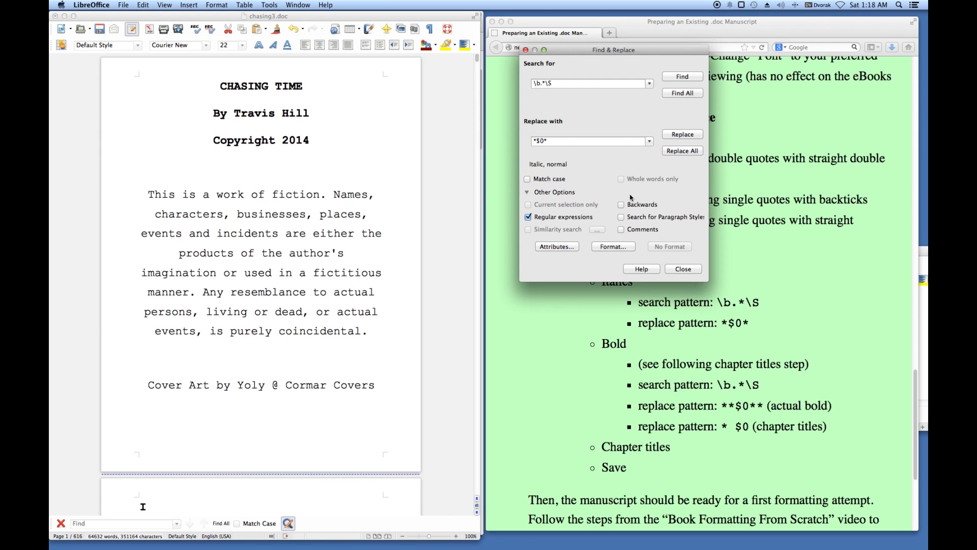
{"action": "left_click", "coordinate": [614, 247]}
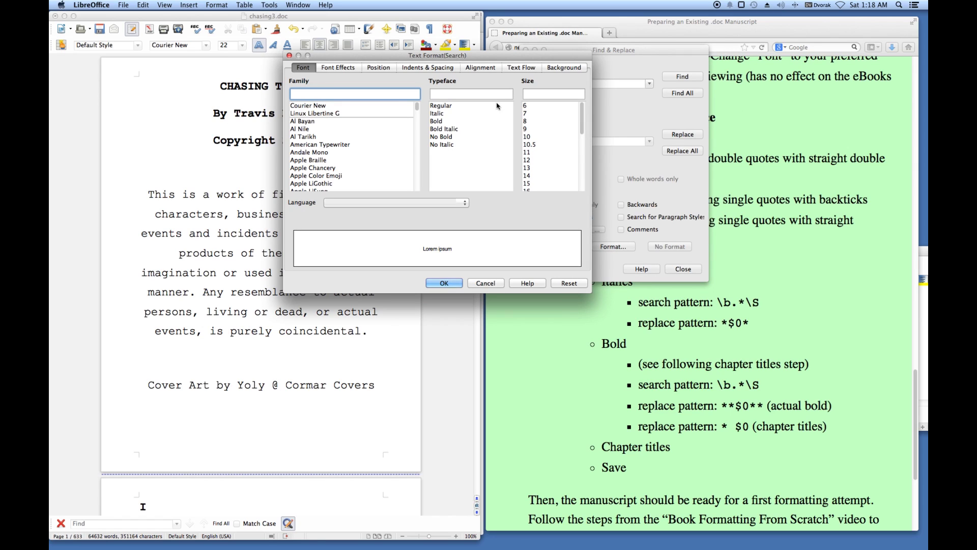
{"action": "left_click", "coordinate": [443, 122]}
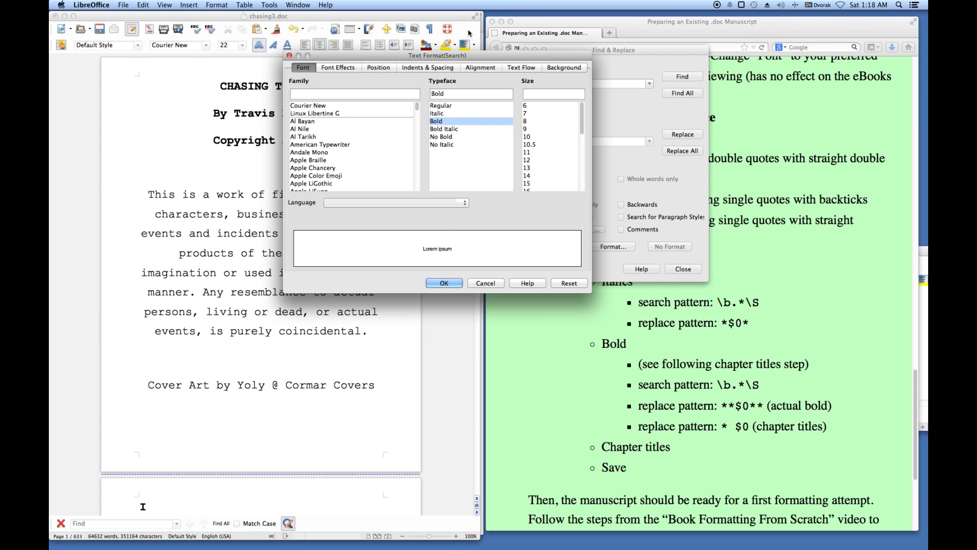
{"action": "left_click", "coordinate": [444, 283]}
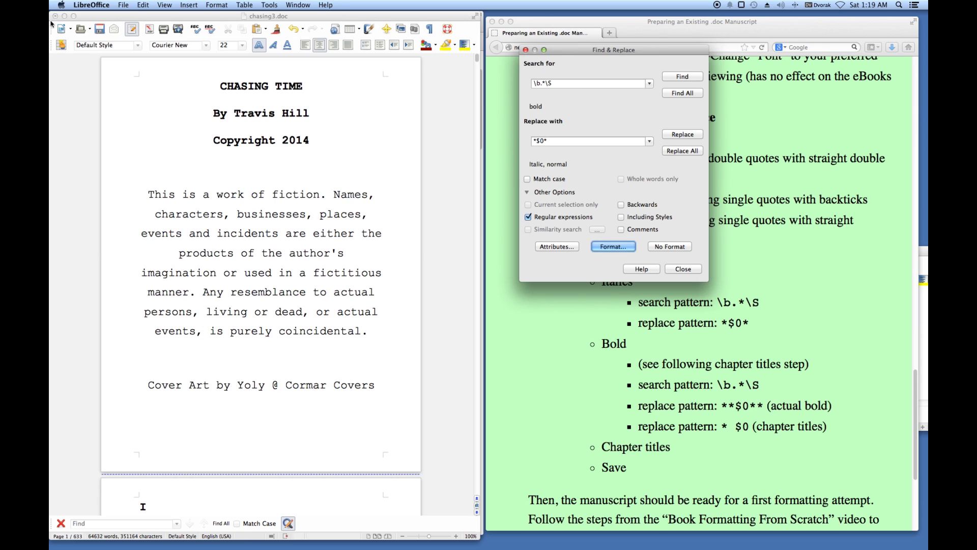
Step: Step through the bold matches from the title page to the chapter II heading
{"action": "left_click", "coordinate": [212, 75]}
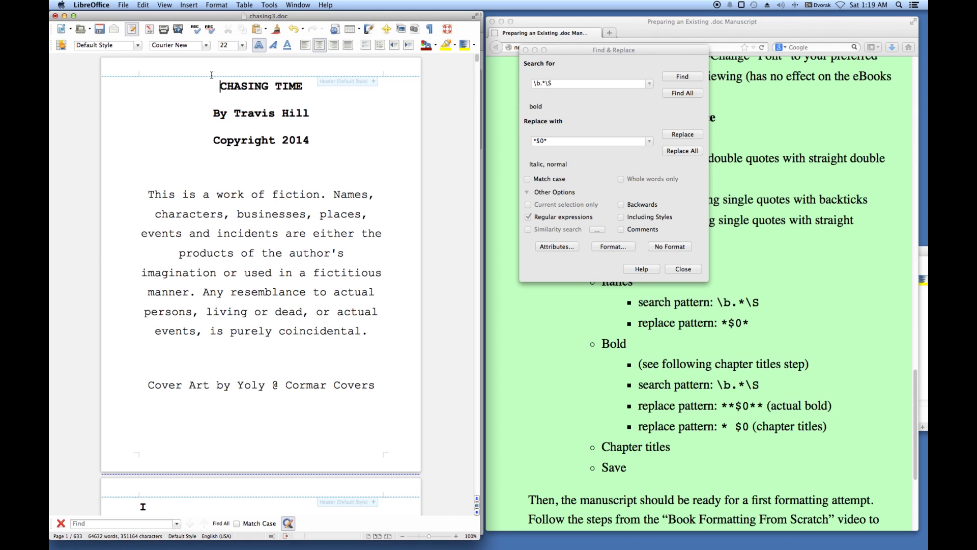
{"action": "left_click", "coordinate": [692, 76]}
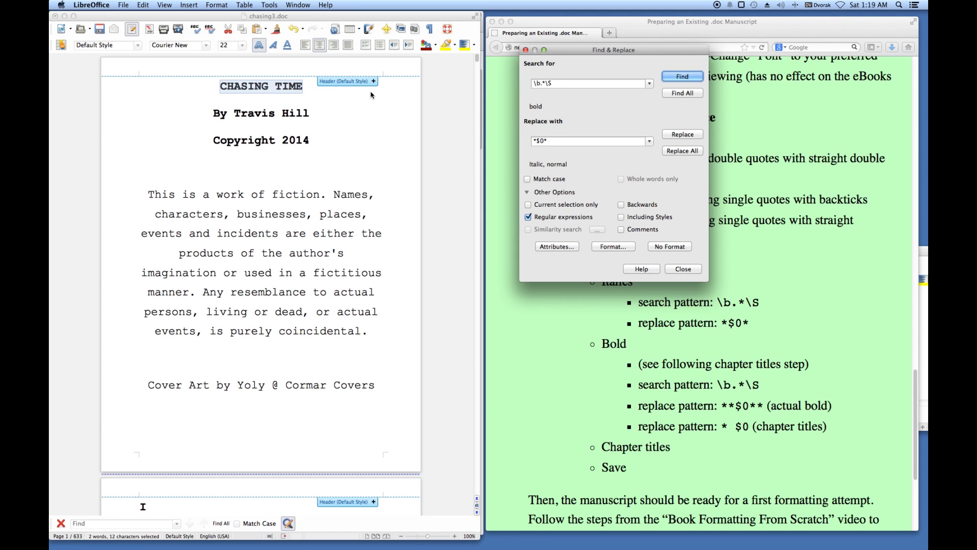
{"action": "left_click", "coordinate": [688, 77]}
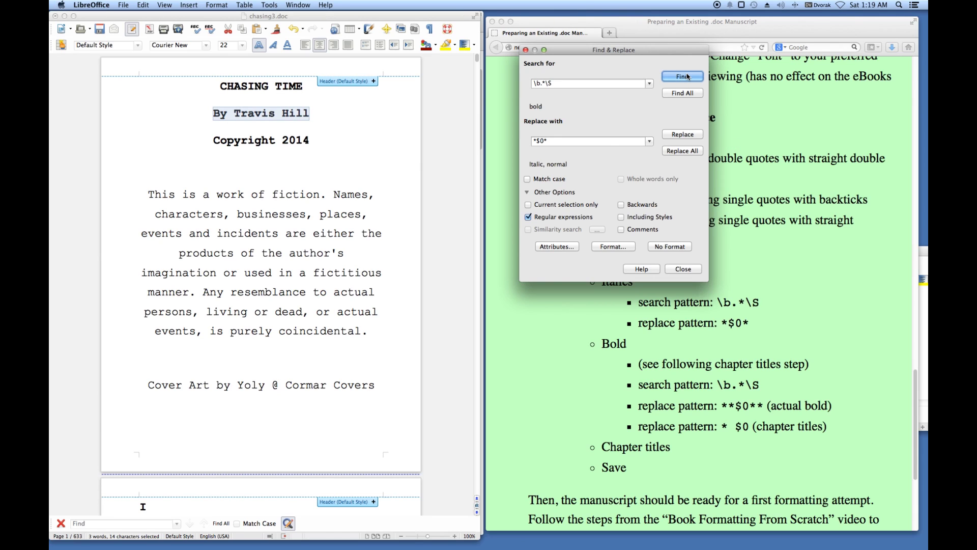
{"action": "left_click", "coordinate": [686, 76]}
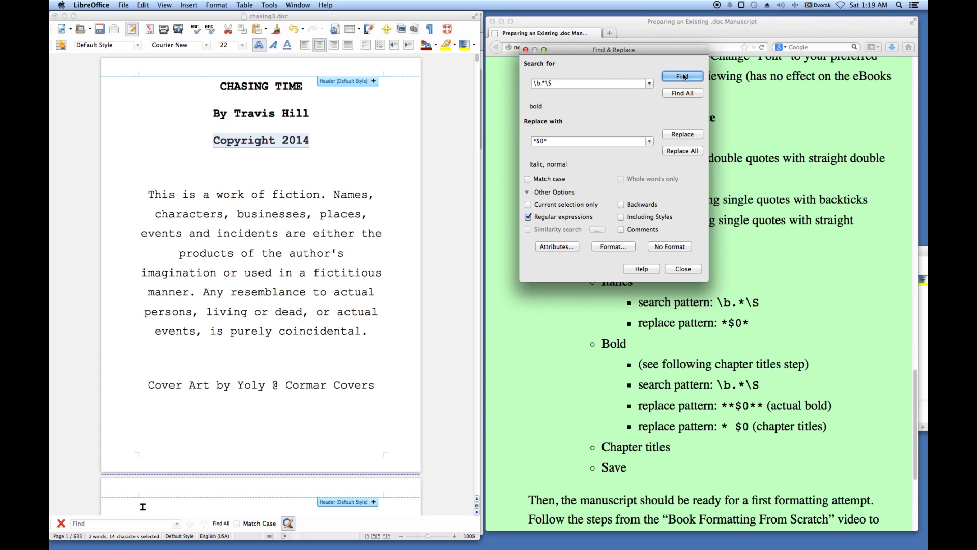
{"action": "left_click", "coordinate": [684, 76]}
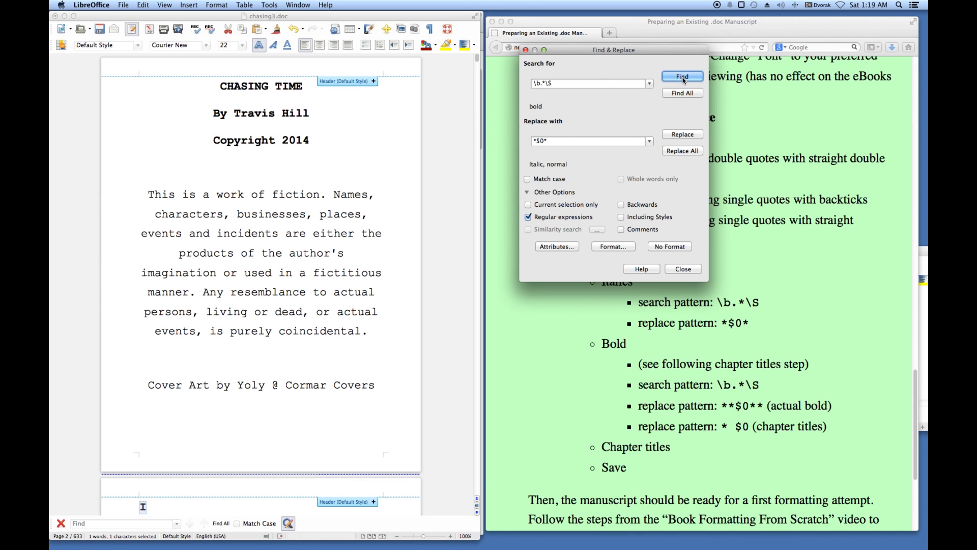
{"action": "left_click", "coordinate": [684, 76]}
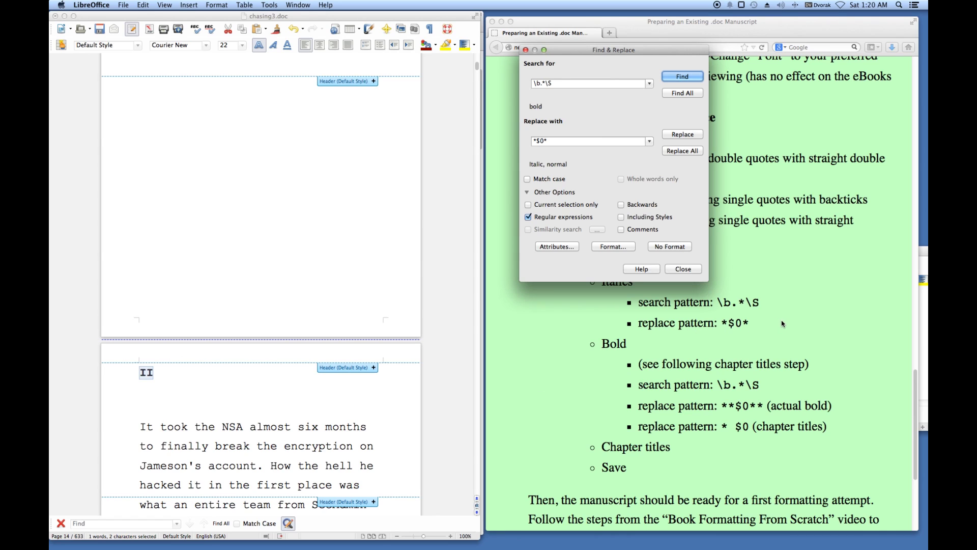
Step: Consult the chapter-title replacement pattern in the formatting guide and set the replacement text to * $0
{"action": "left_click", "coordinate": [716, 326]}
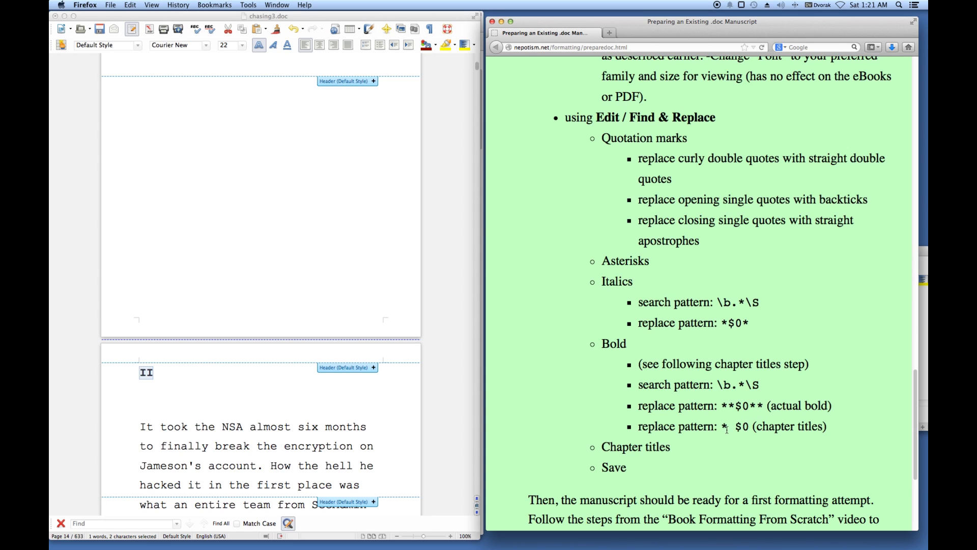
{"action": "key", "text": "super+grave"}
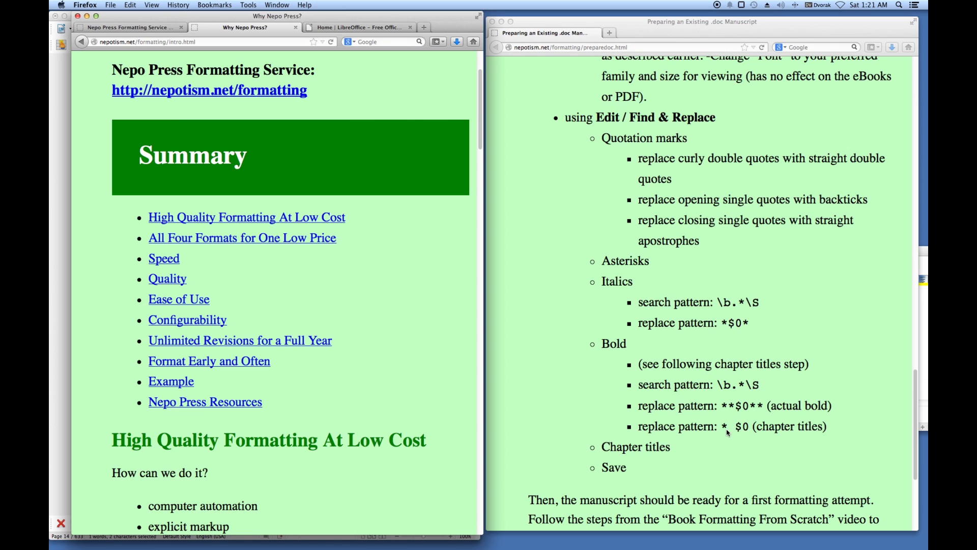
{"action": "key", "text": "super+grave"}
{"action": "key", "text": "super+Tab"}
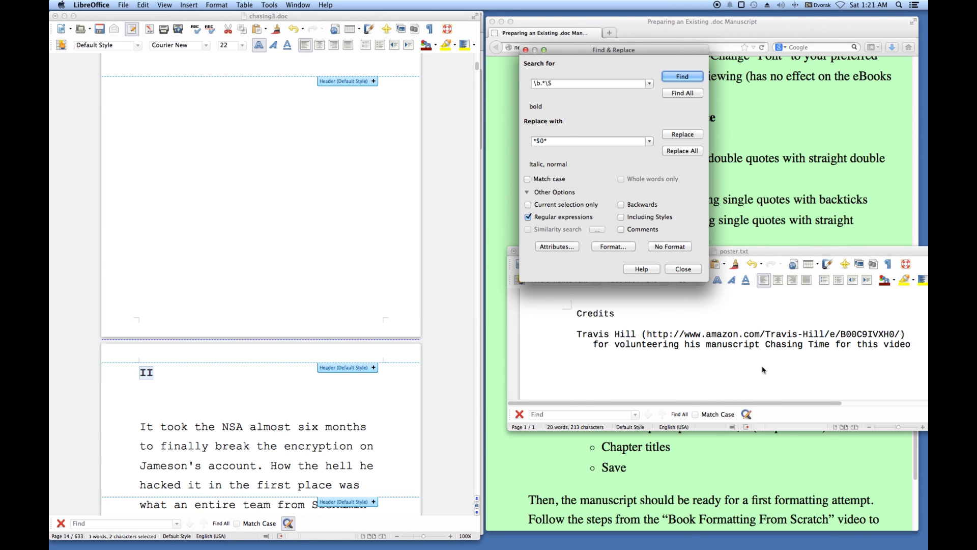
{"action": "left_click", "coordinate": [554, 139]}
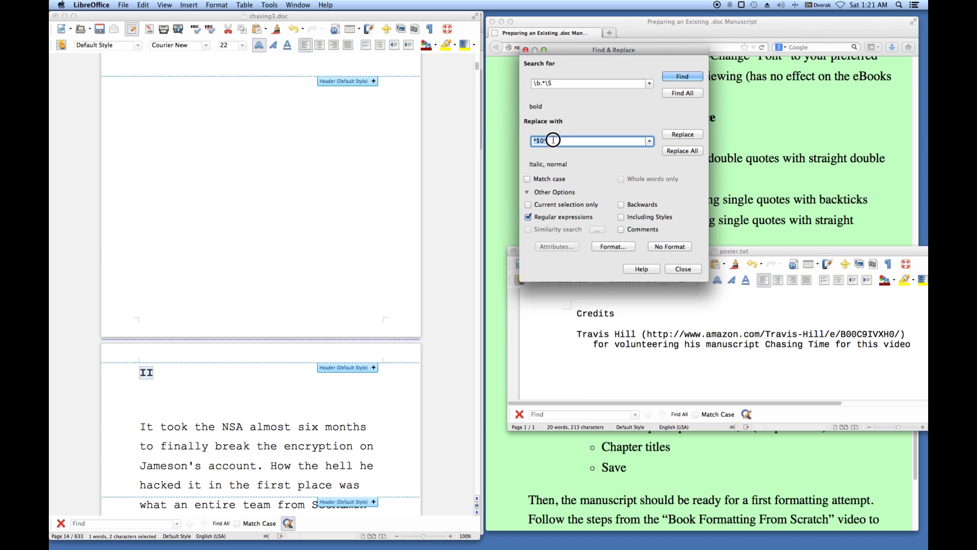
{"action": "key", "text": "BackSpace"}
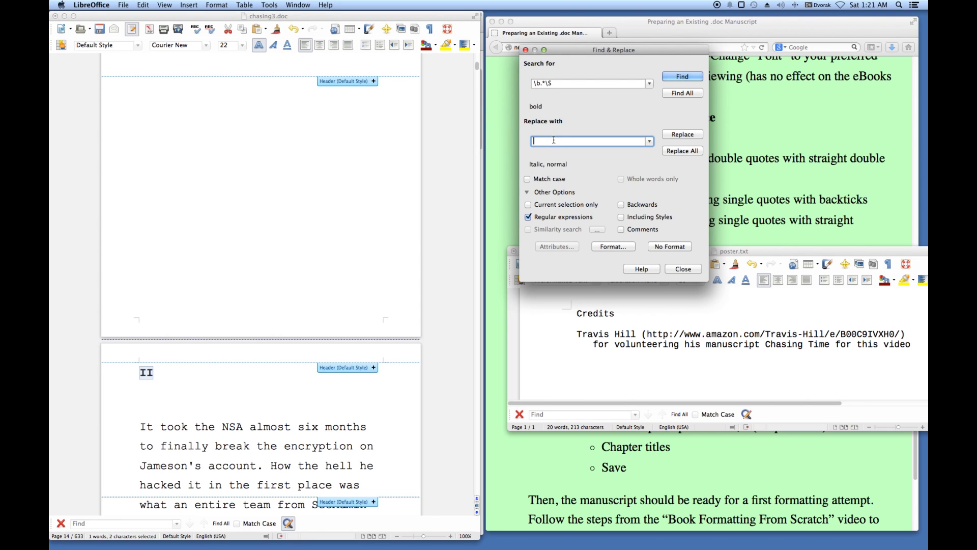
{"action": "type", "text": "*"}
Step: Restart the bold search from the top of the title page and replace the CHASING TIME title using the * $0 pattern
{"action": "left_click", "coordinate": [476, 62]}
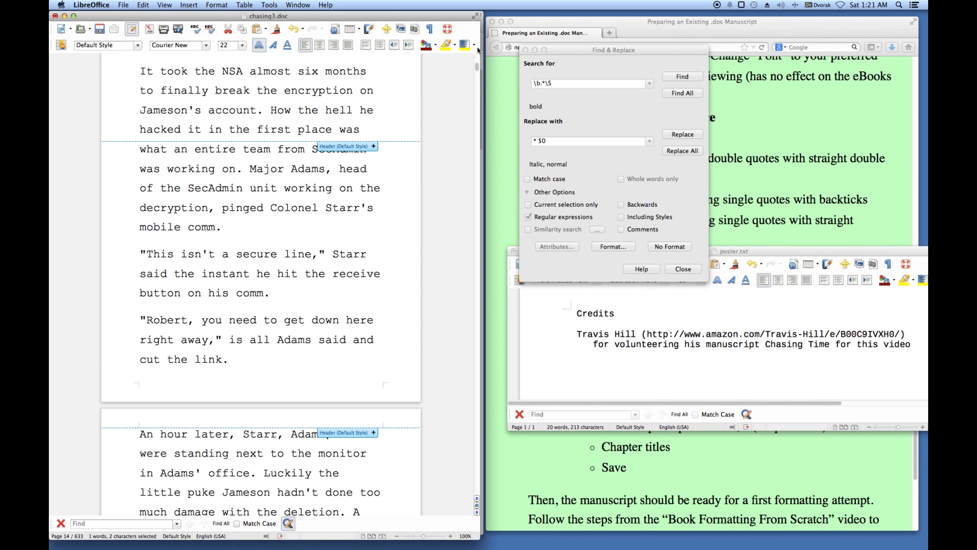
{"action": "left_click_drag", "start_coordinate": [476, 62], "coordinate": [476, 58]}
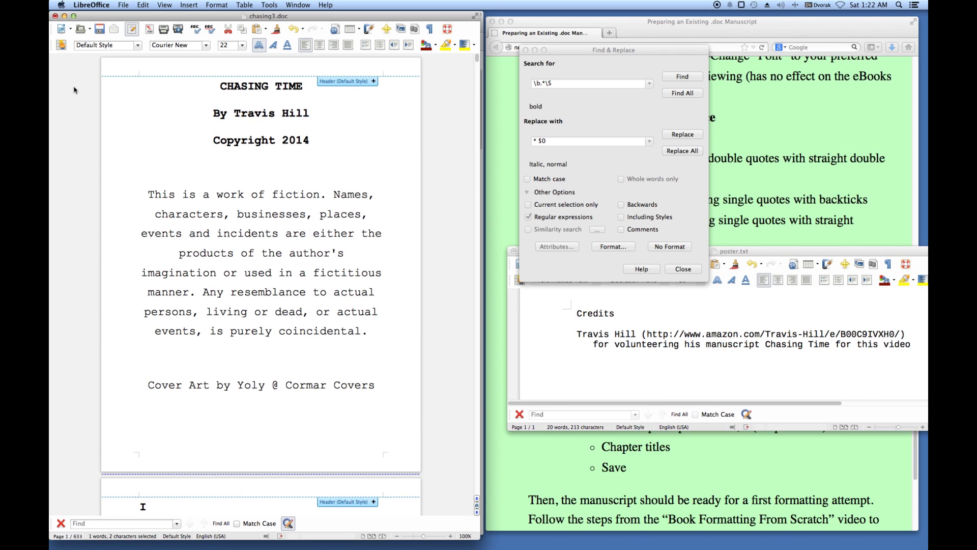
{"action": "left_click", "coordinate": [201, 86]}
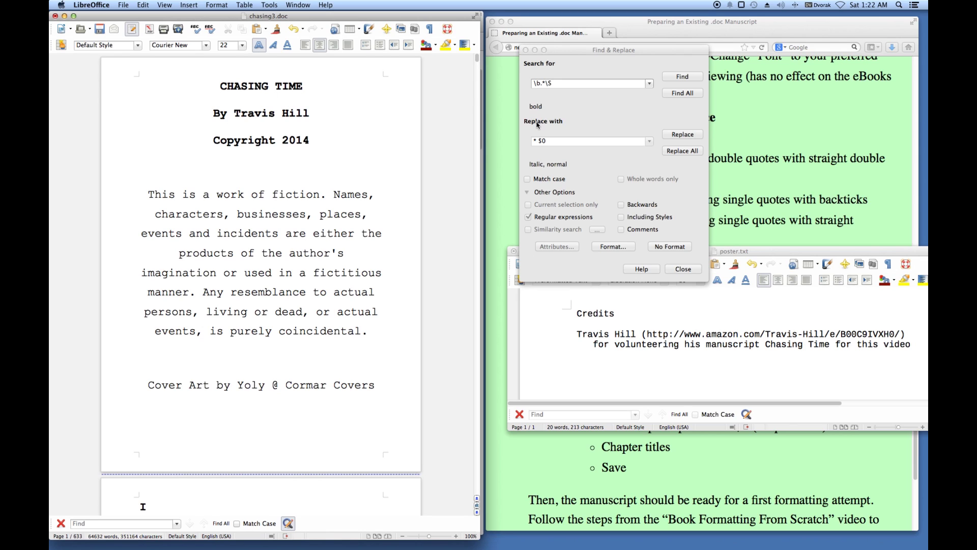
{"action": "left_click", "coordinate": [682, 77]}
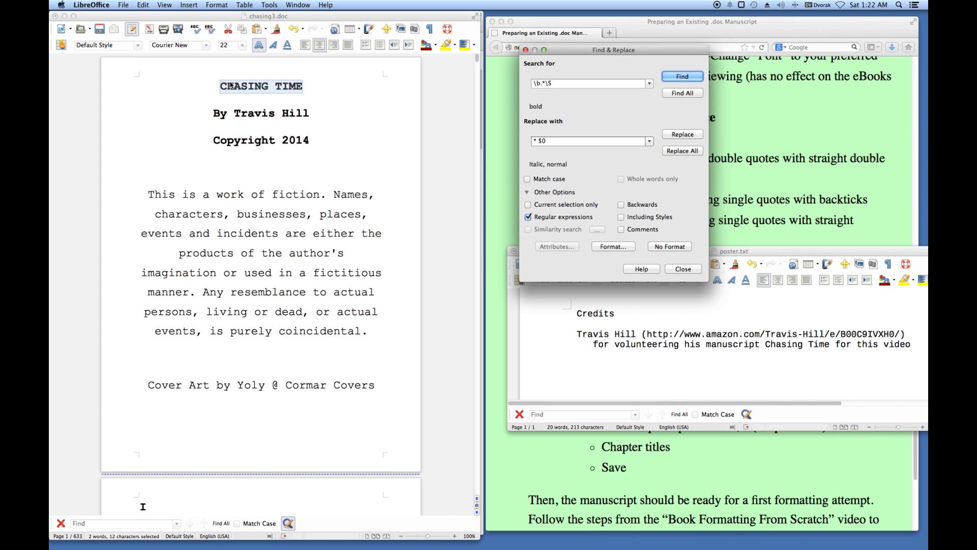
{"action": "left_click", "coordinate": [668, 134]}
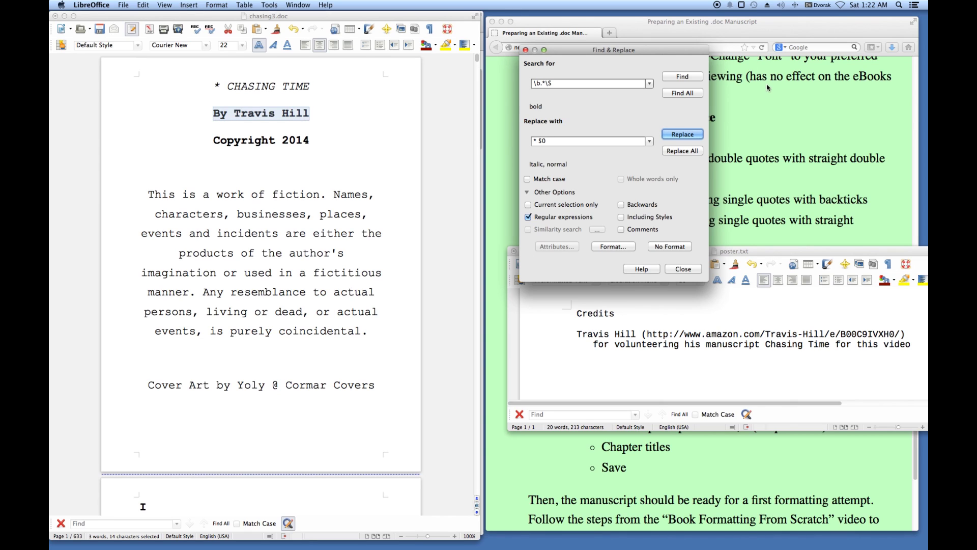
Step: Skip the bold byline and copyright line, and replace every Roman-numeral chapter heading from I onward using the * $0 pattern
{"action": "left_click", "coordinate": [685, 78]}
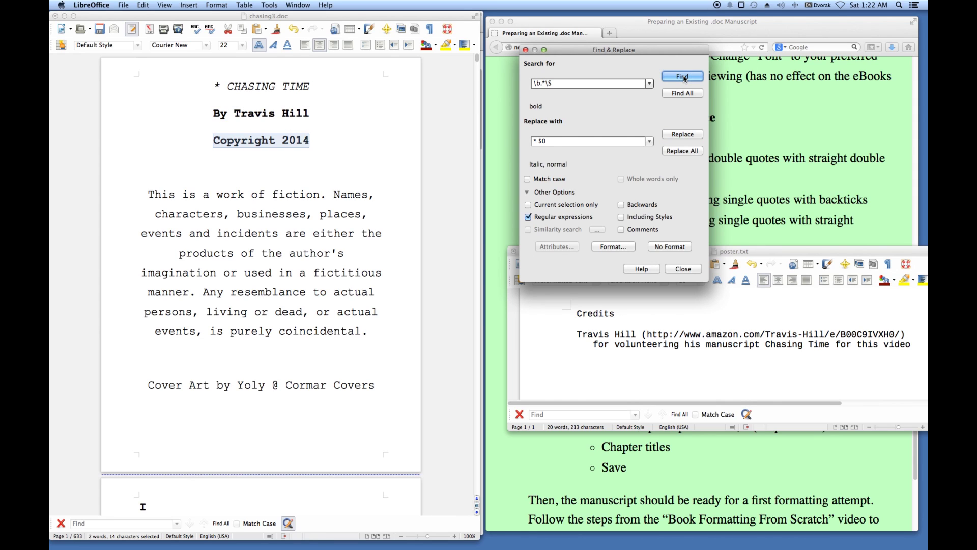
{"action": "left_click", "coordinate": [685, 78]}
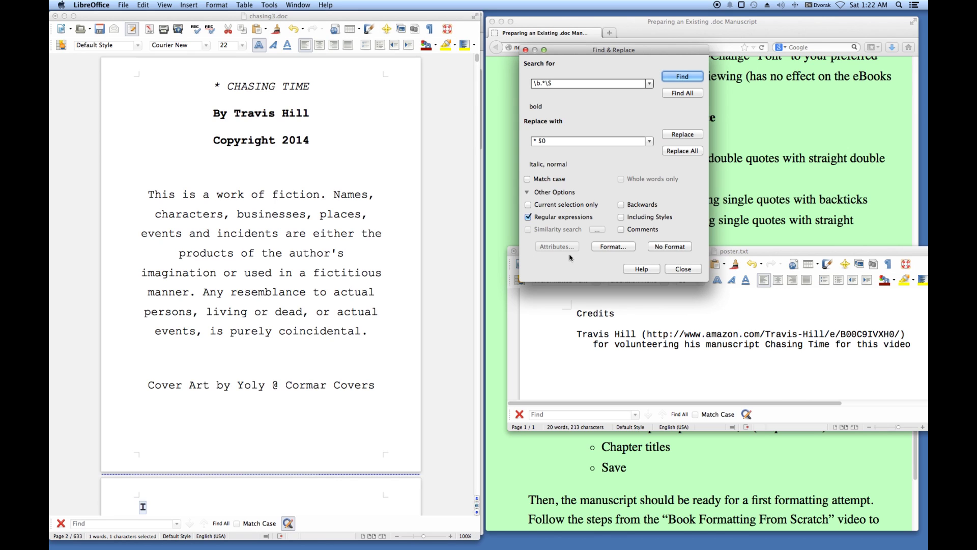
{"action": "scroll", "coordinate": [170, 202], "scroll_direction": "down", "scroll_amount": 10}
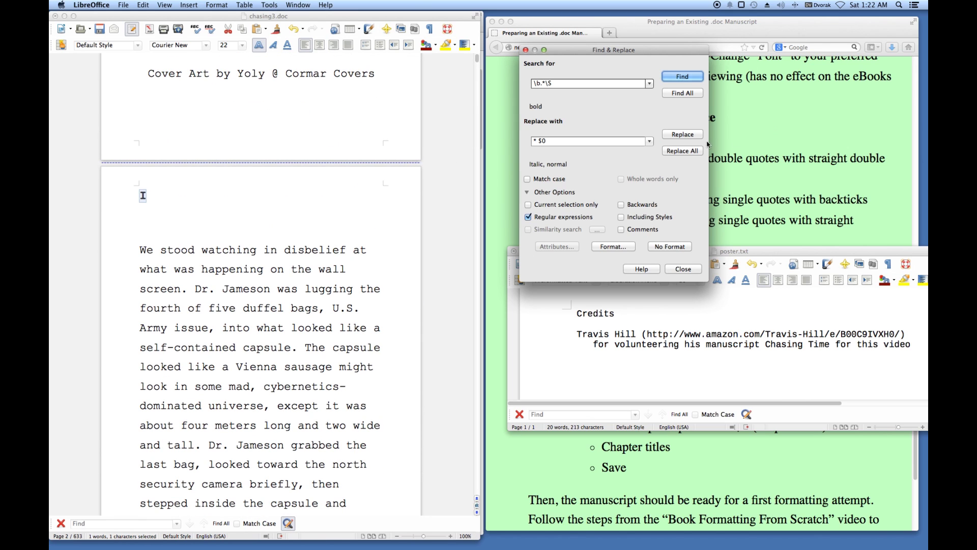
{"action": "left_click", "coordinate": [675, 134]}
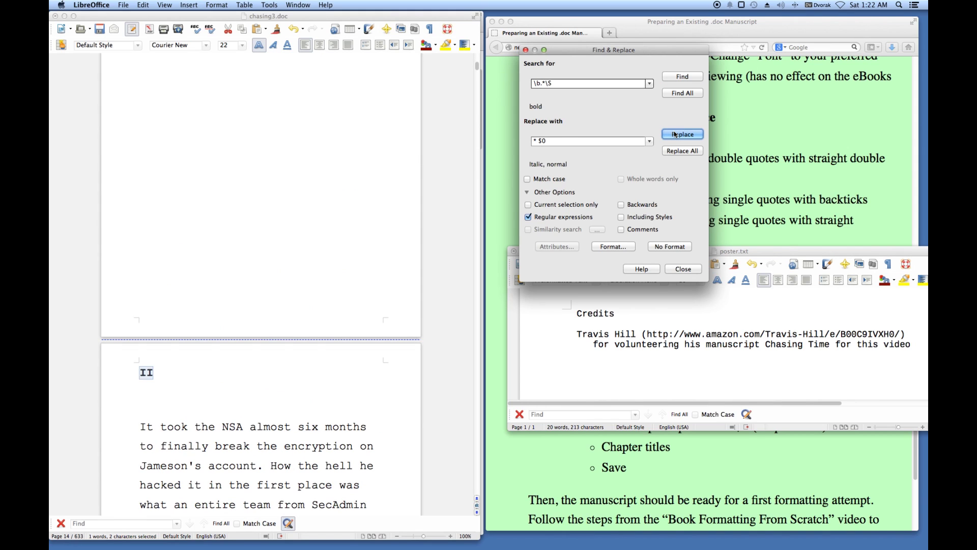
{"action": "left_click", "coordinate": [675, 134]}
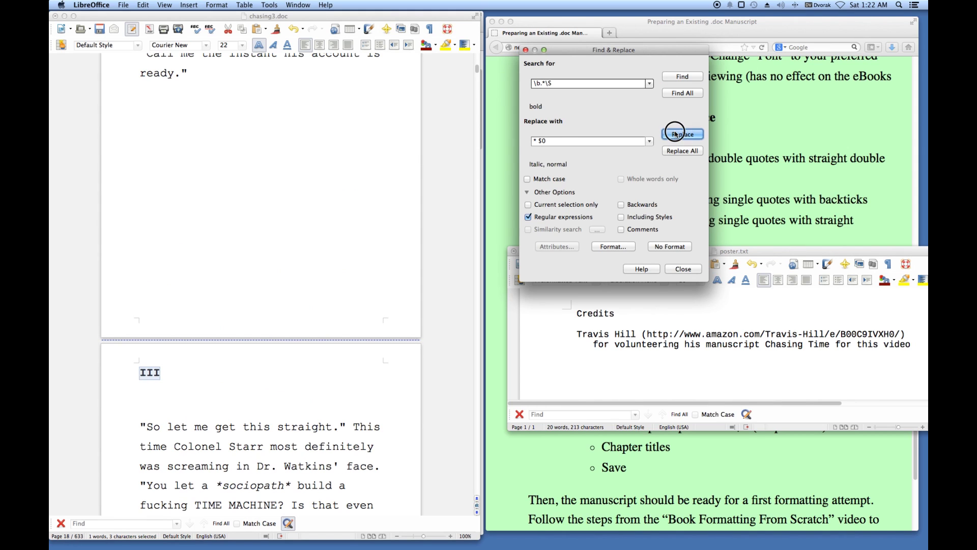
{"action": "left_click", "coordinate": [676, 134]}
{"action": "left_click", "coordinate": [676, 135]}
{"action": "left_click", "coordinate": [676, 135]}
{"action": "left_click", "coordinate": [676, 135]}
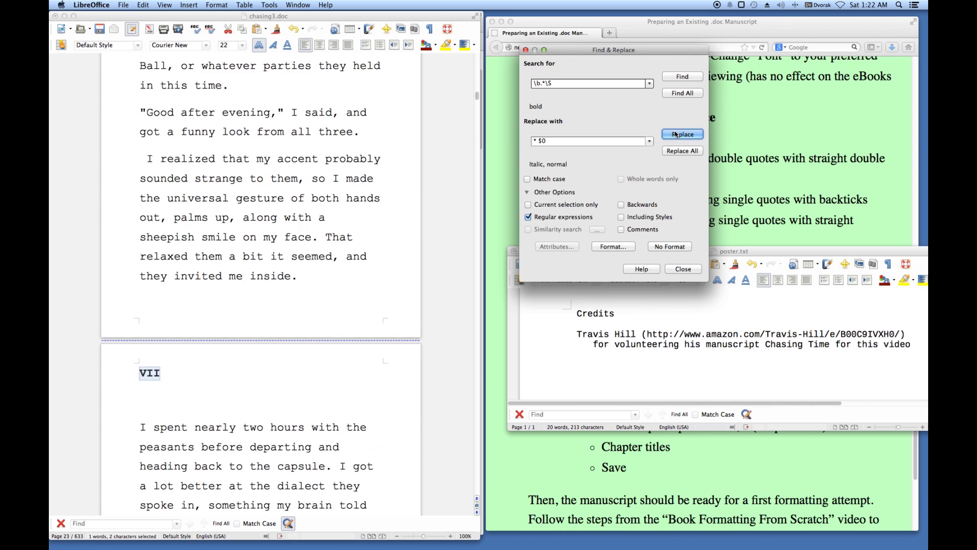
{"action": "left_click", "coordinate": [677, 135]}
{"action": "left_click", "coordinate": [677, 135]}
{"action": "left_click", "coordinate": [677, 134]}
{"action": "left_click", "coordinate": [676, 135]}
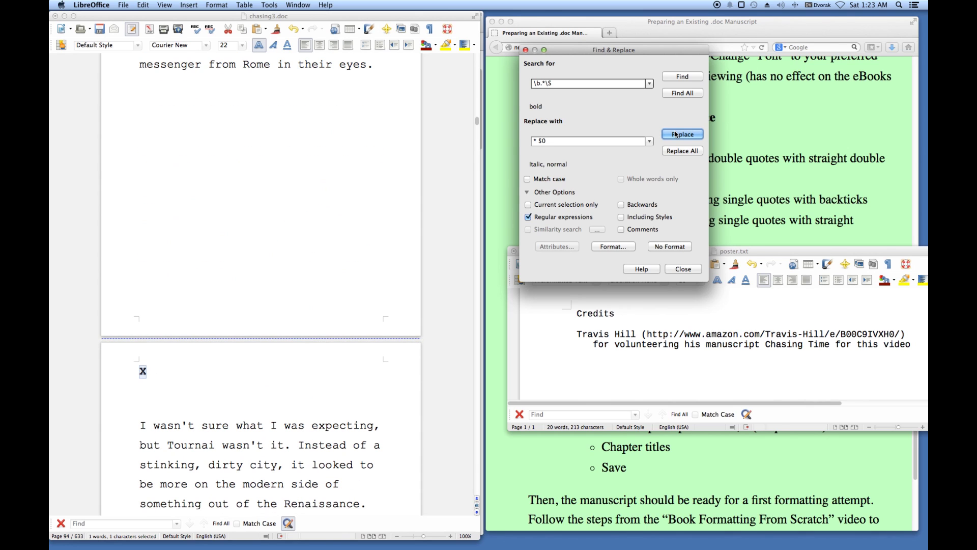
{"action": "left_click", "coordinate": [676, 134]}
{"action": "left_click", "coordinate": [677, 134]}
{"action": "left_click", "coordinate": [676, 134]}
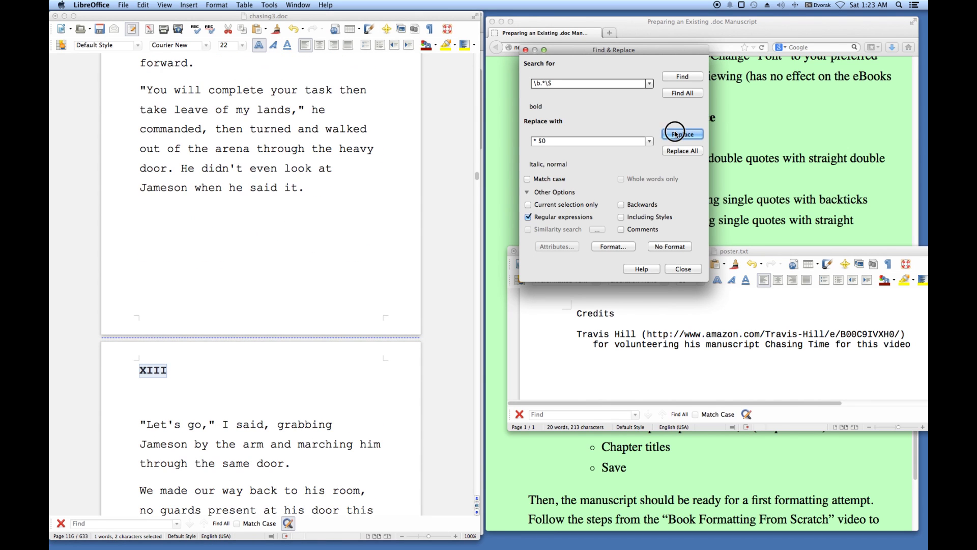
{"action": "left_click", "coordinate": [676, 134]}
{"action": "left_click", "coordinate": [677, 134]}
{"action": "left_click", "coordinate": [676, 135]}
{"action": "left_click", "coordinate": [676, 135]}
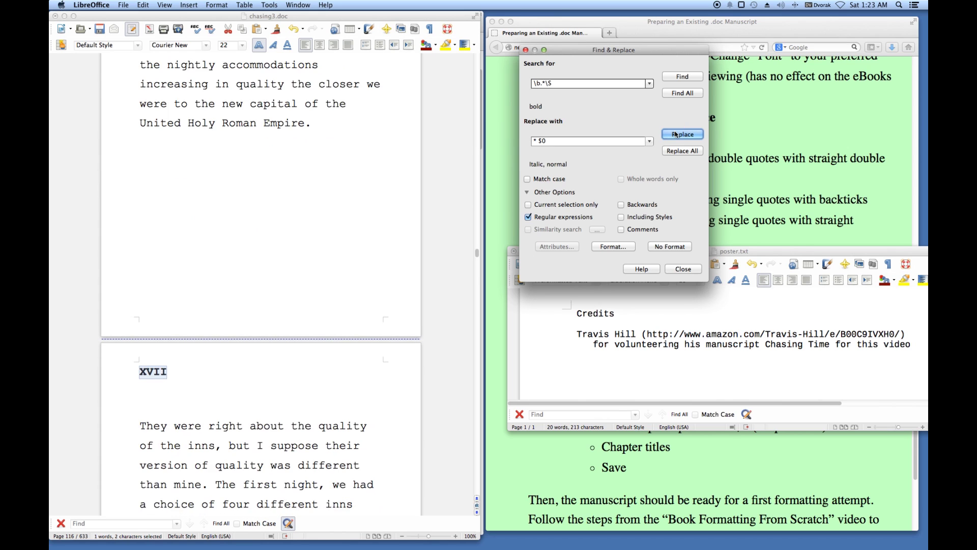
{"action": "left_click", "coordinate": [676, 135]}
{"action": "left_click", "coordinate": [676, 135]}
{"action": "left_click", "coordinate": [677, 134]}
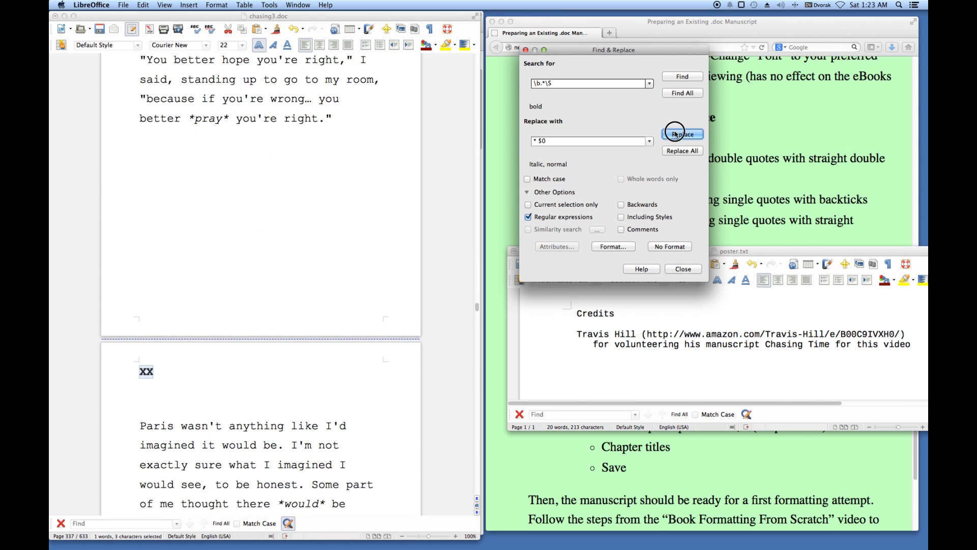
{"action": "left_click", "coordinate": [676, 134]}
{"action": "left_click", "coordinate": [676, 134]}
{"action": "left_click", "coordinate": [676, 135]}
{"action": "left_click", "coordinate": [676, 135]}
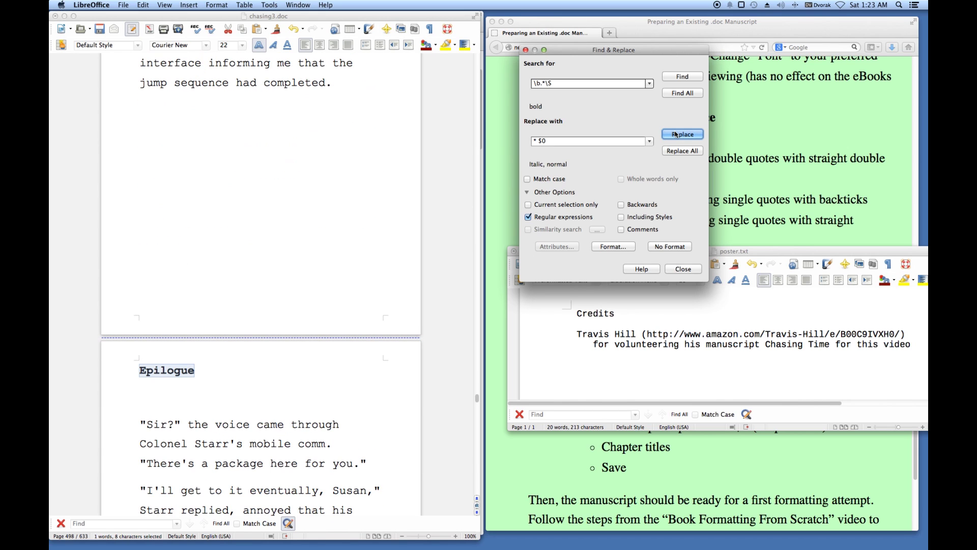
Step: Replace the Epilogue, Author's Notes, Acknowledgments, Extras and Adage headings using * $0, and decline continuing the search from the beginning
{"action": "left_click", "coordinate": [676, 135]}
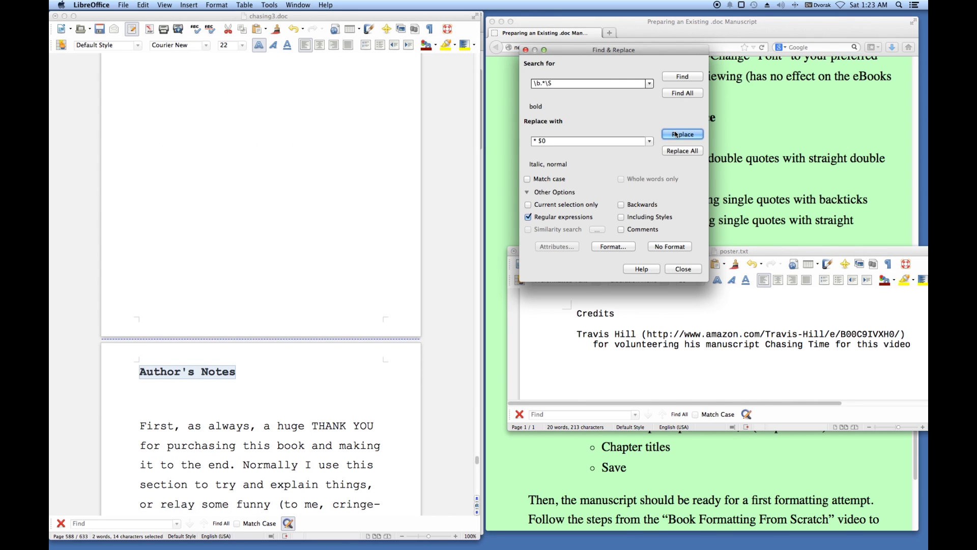
{"action": "left_click", "coordinate": [676, 134]}
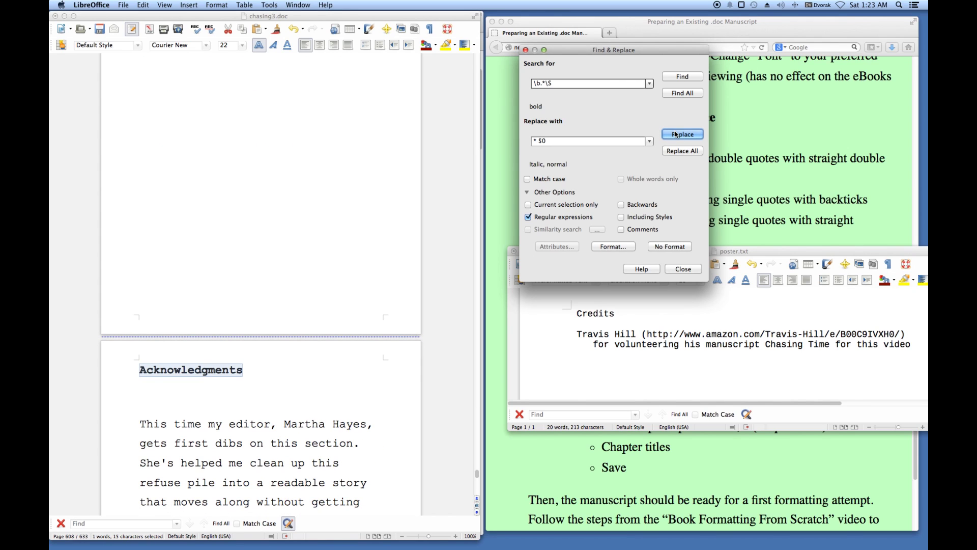
{"action": "left_click", "coordinate": [677, 134]}
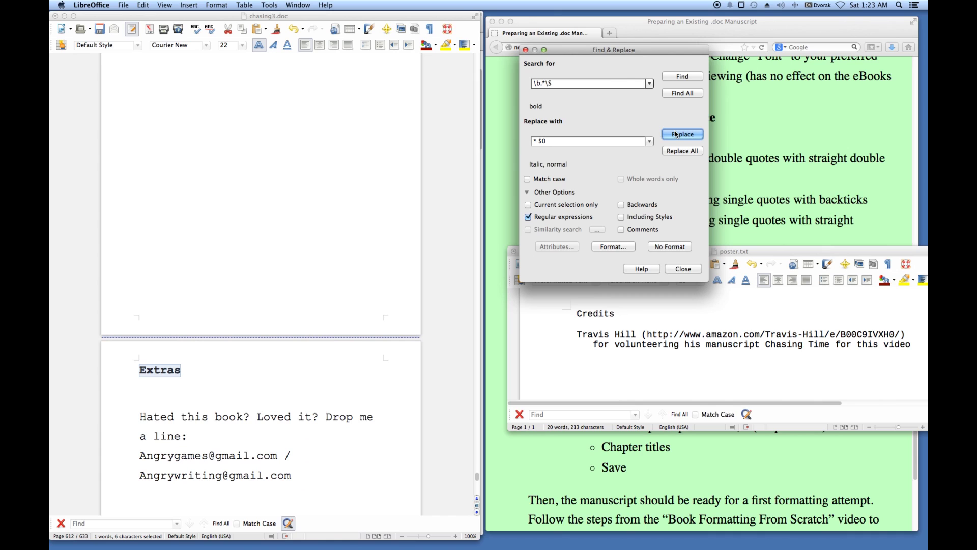
{"action": "left_click", "coordinate": [676, 134]}
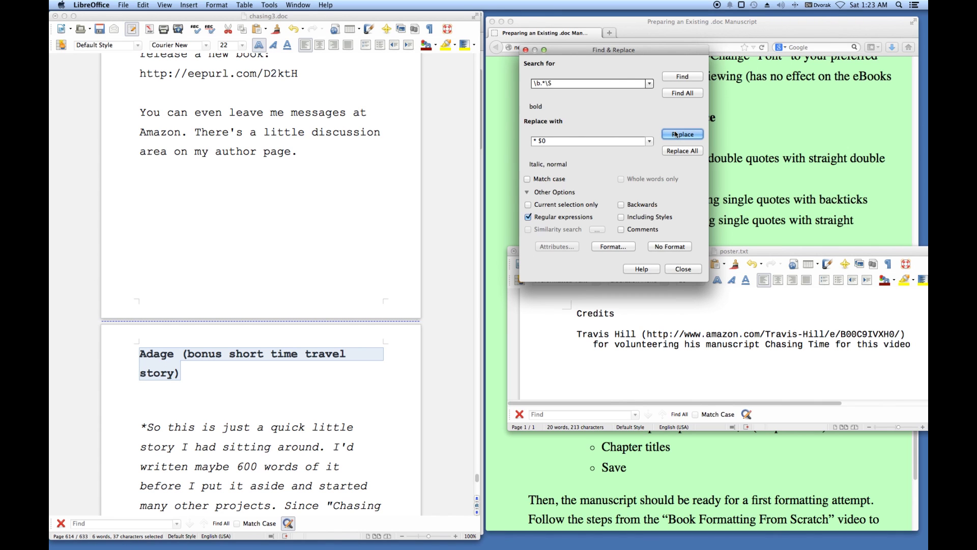
{"action": "left_click", "coordinate": [676, 134]}
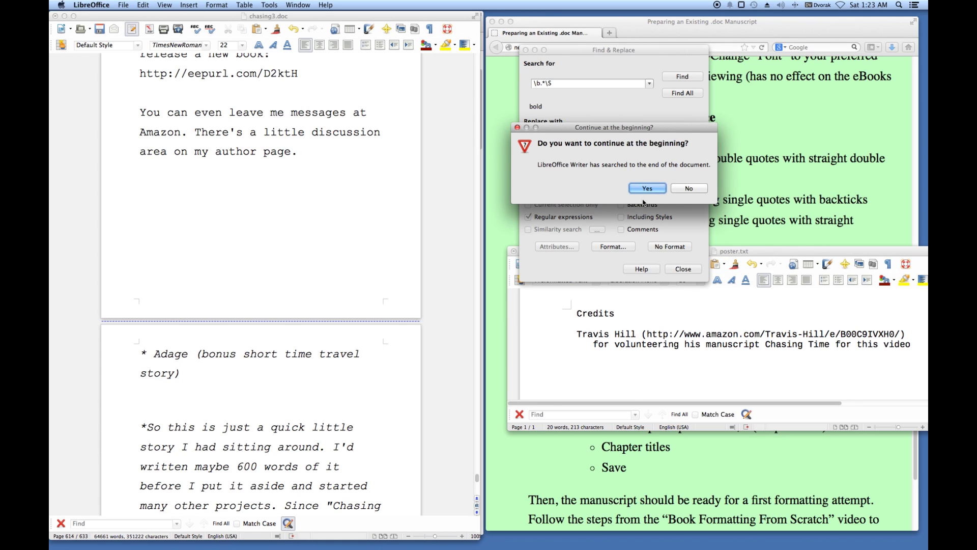
{"action": "left_click", "coordinate": [689, 190]}
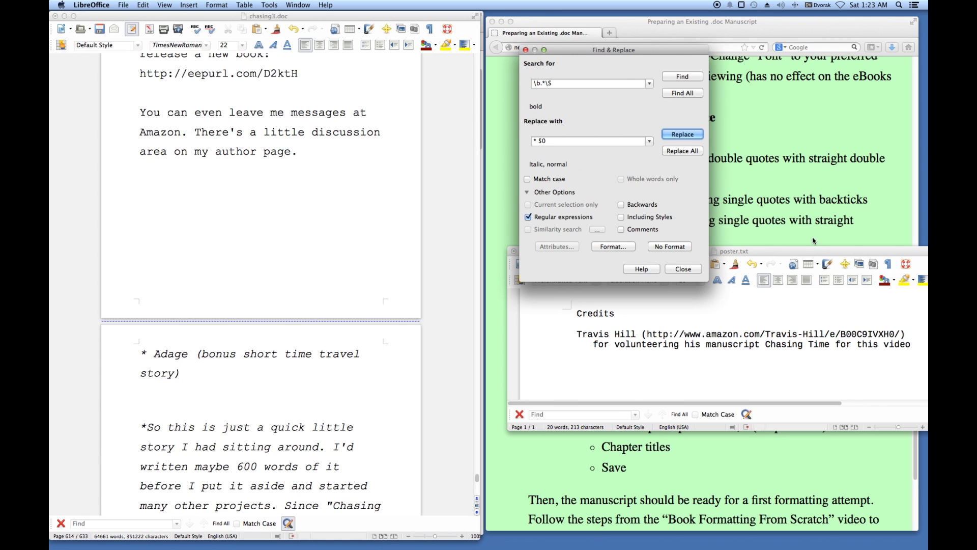
Step: Review the remaining steps in the formatting guide, and return to the manuscript's title page
{"action": "left_click", "coordinate": [814, 241]}
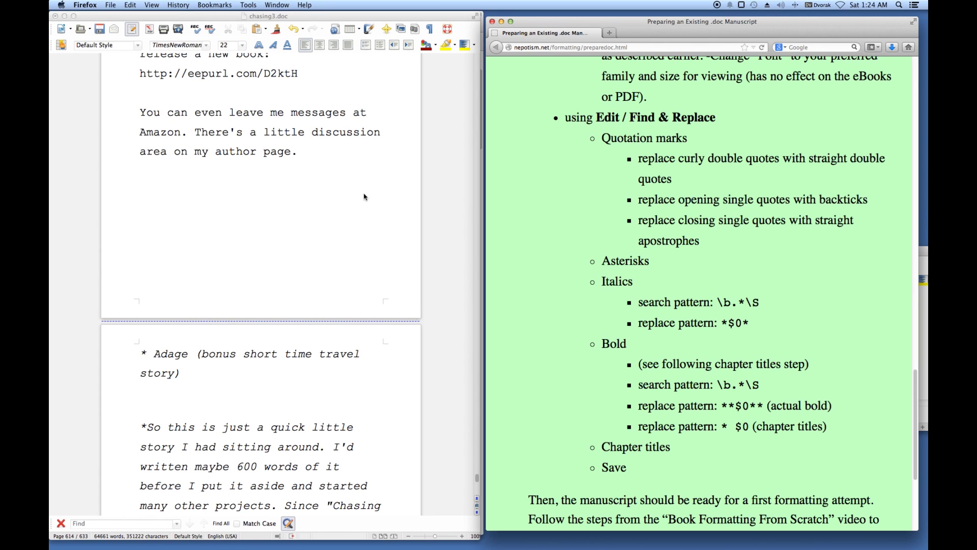
{"action": "scroll", "coordinate": [410, 194], "scroll_direction": "up", "scroll_amount": 1}
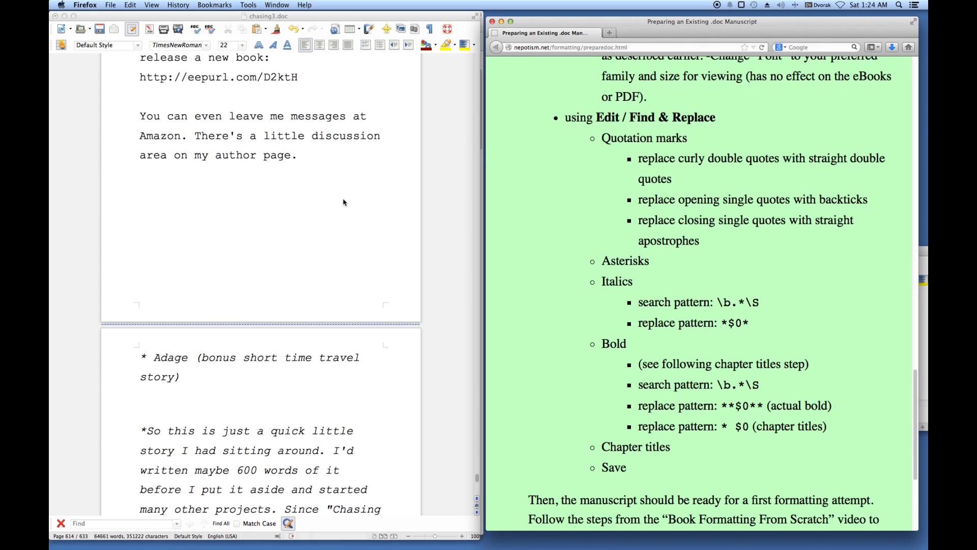
{"action": "scroll", "coordinate": [562, 241], "scroll_direction": "down", "scroll_amount": 2}
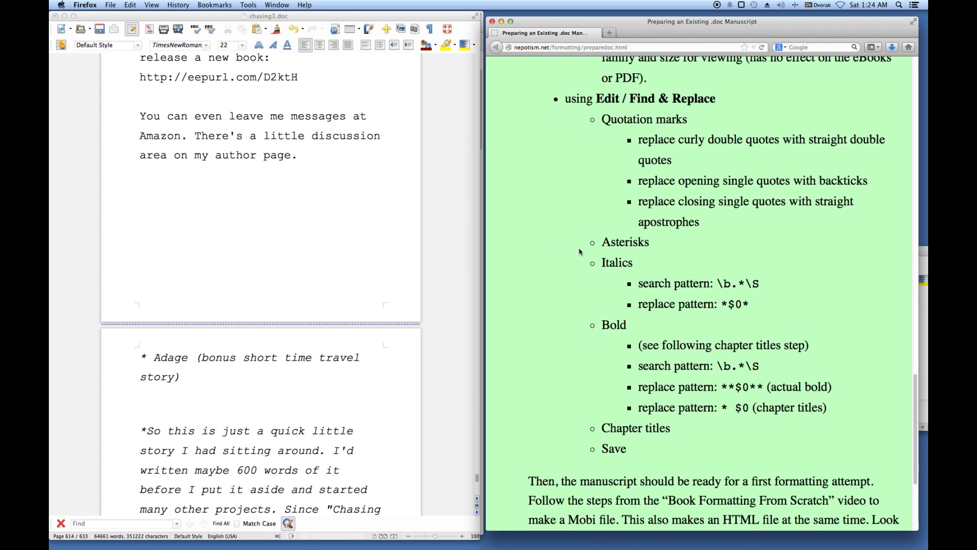
{"action": "left_click", "coordinate": [565, 361]}
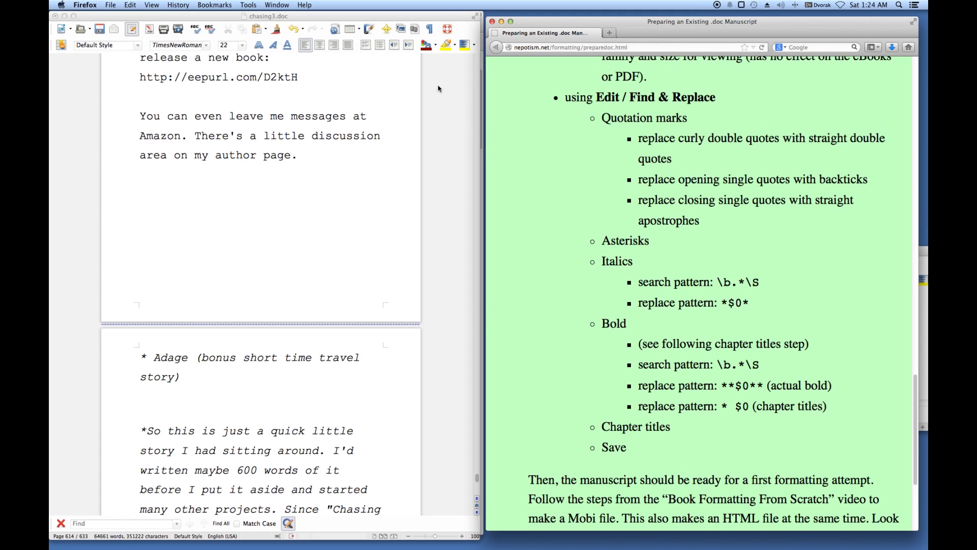
{"action": "left_click", "coordinate": [450, 345]}
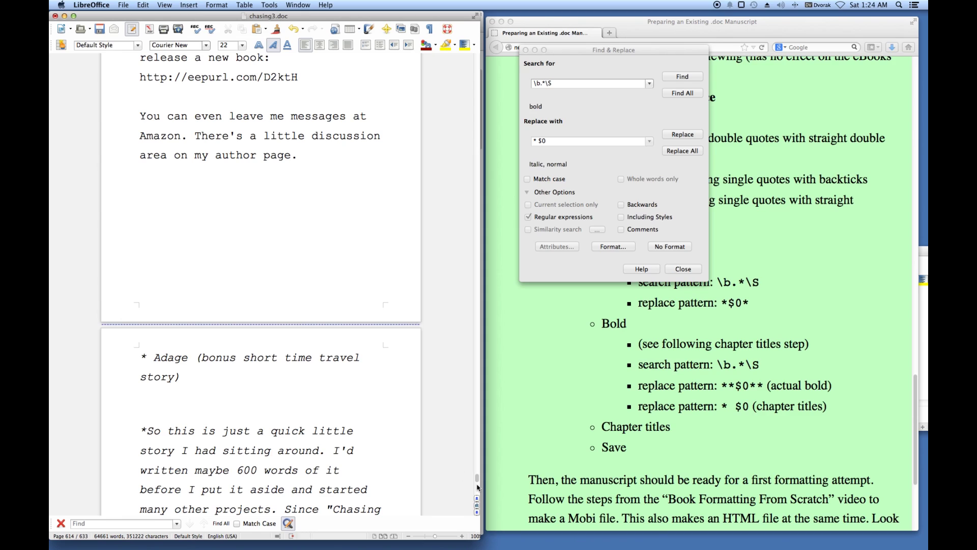
{"action": "left_click_drag", "start_coordinate": [475, 478], "coordinate": [465, 52]}
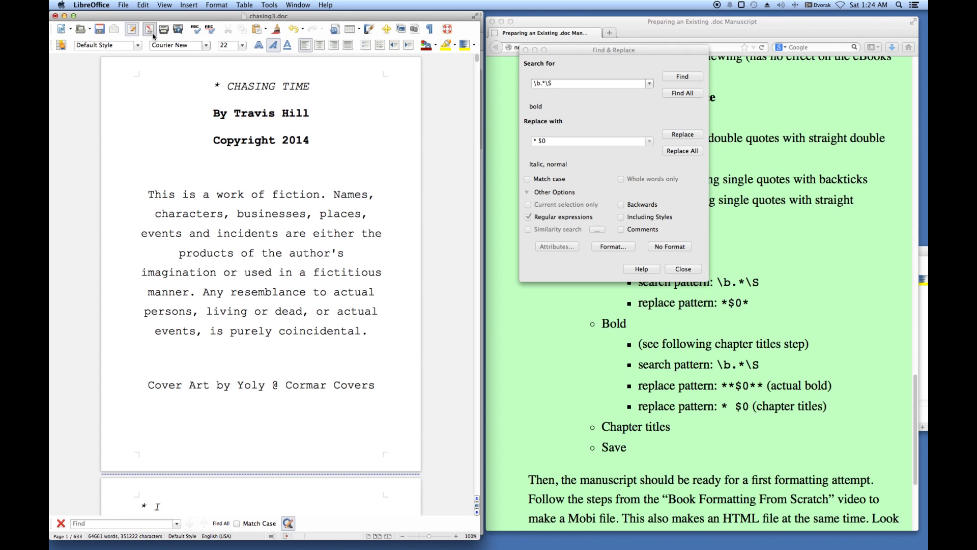
{"action": "left_click", "coordinate": [123, 5]}
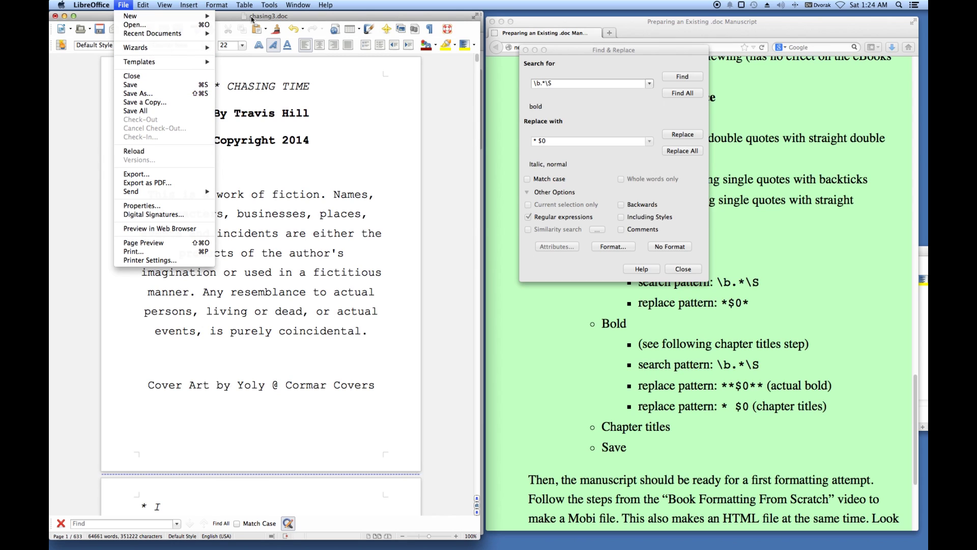
{"action": "mouse_move", "coordinate": [241, 10]}
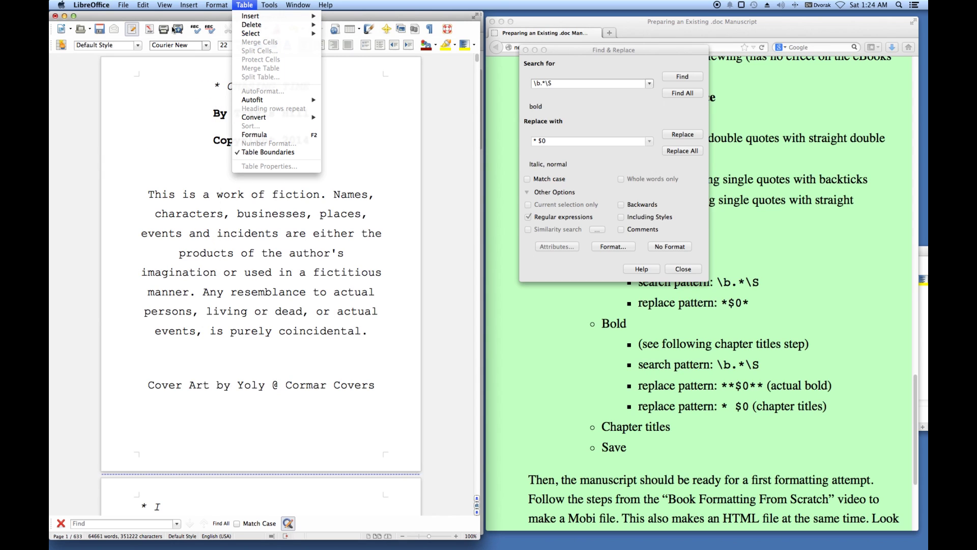
Step: Save the marked-up manuscript under its current name, chasing3.doc
{"action": "left_click", "coordinate": [156, 16]}
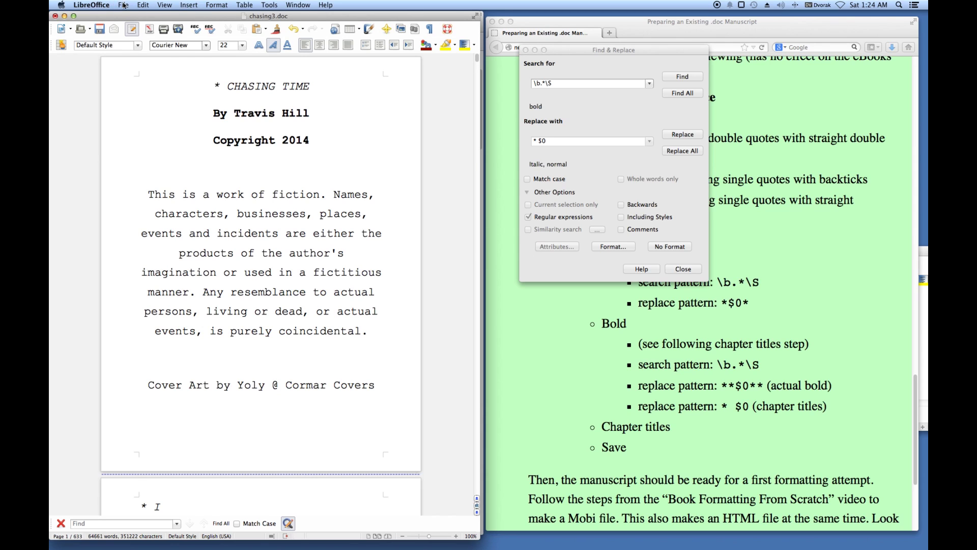
{"action": "left_click", "coordinate": [124, 5]}
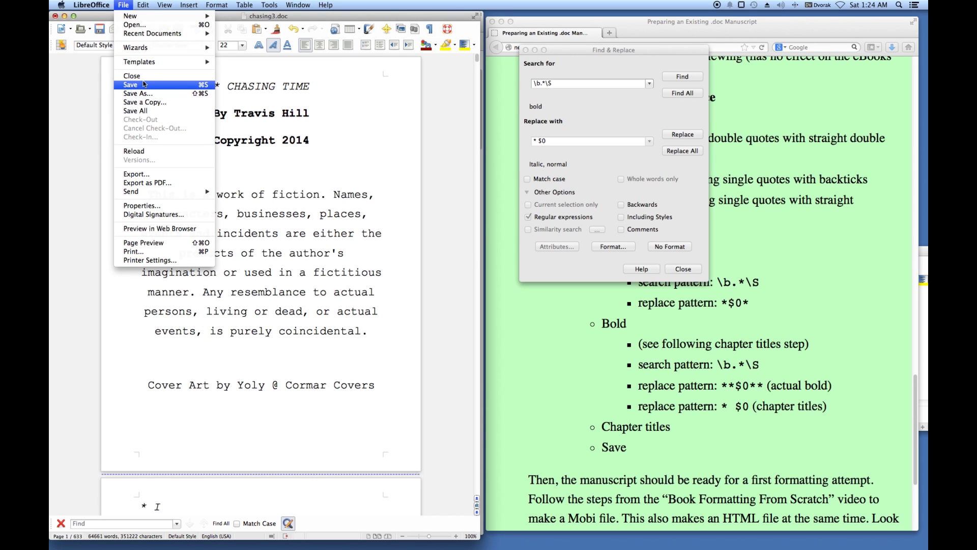
{"action": "left_click", "coordinate": [144, 85]}
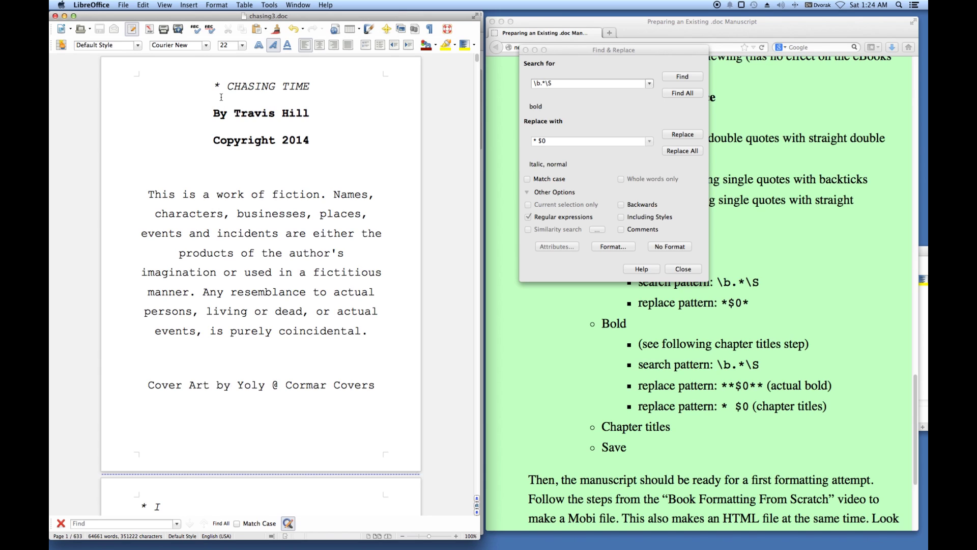
{"action": "scroll", "coordinate": [235, 239], "scroll_direction": "down", "scroll_amount": 1}
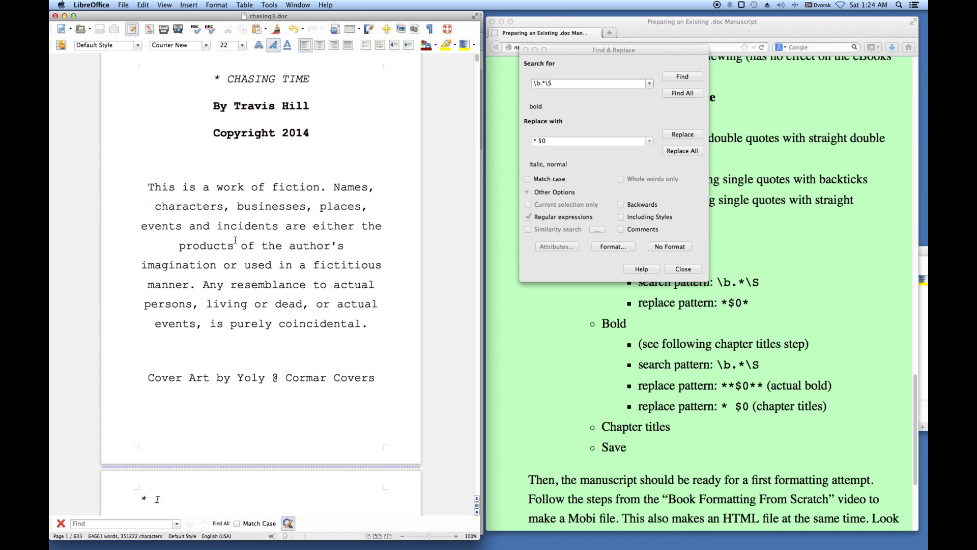
{"action": "scroll", "coordinate": [227, 242], "scroll_direction": "up", "scroll_amount": 1}
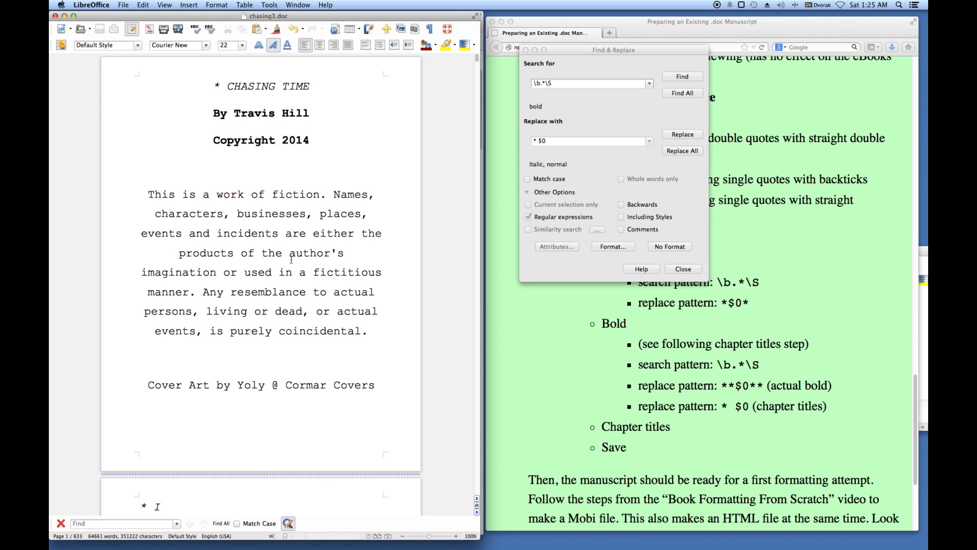
Step: Return to the introduction of the preparation checklist in Firefox and highlight the "Book Formatting From Scratch" video title
{"action": "left_click", "coordinate": [766, 252]}
{"action": "scroll", "coordinate": [767, 252], "scroll_direction": "up", "scroll_amount": 10}
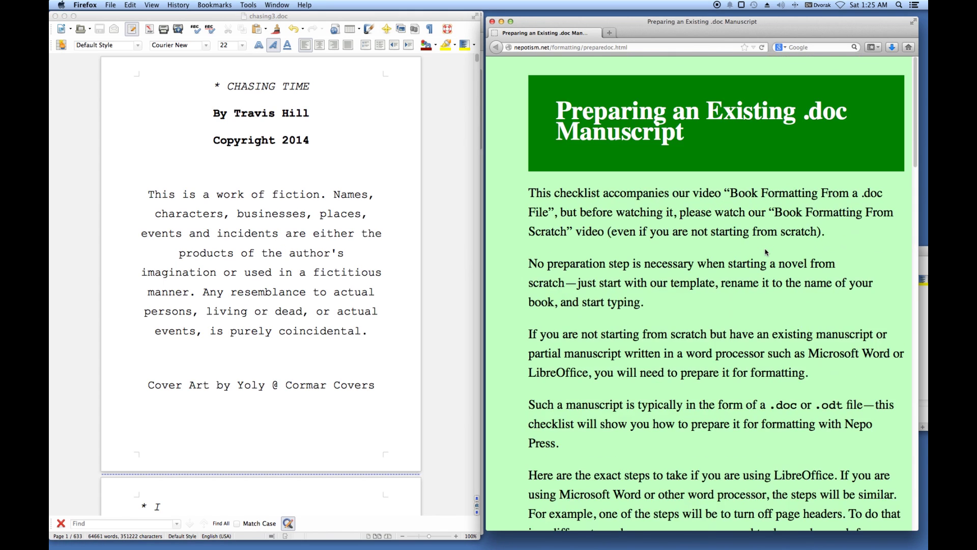
{"action": "scroll", "coordinate": [743, 228], "scroll_direction": "down", "scroll_amount": 5}
{"action": "scroll", "coordinate": [743, 228], "scroll_direction": "up", "scroll_amount": 5}
{"action": "left_click_drag", "start_coordinate": [770, 211], "coordinate": [566, 231]}
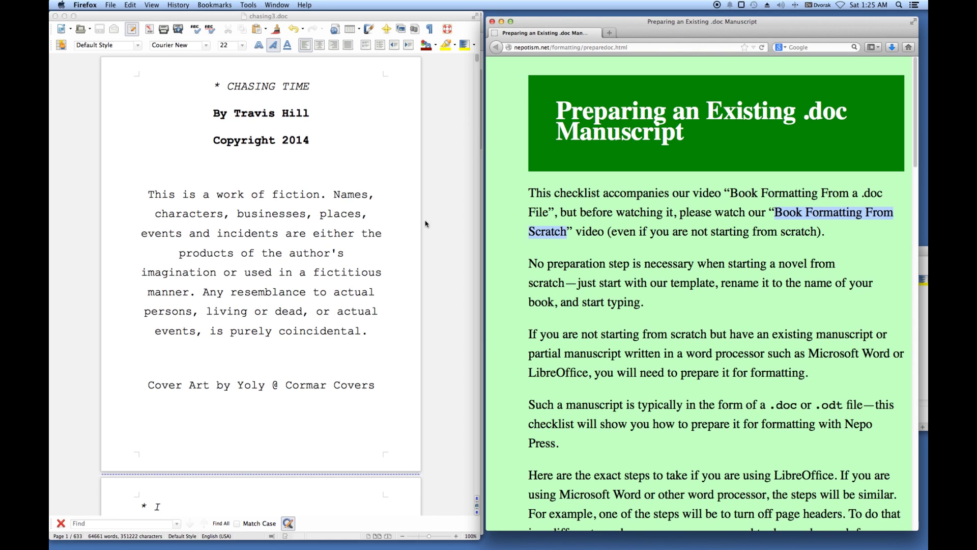
Step: Switch back to the manuscript in LibreOffice and close the Find & Replace dialog
{"action": "left_click", "coordinate": [438, 179]}
{"action": "left_click", "coordinate": [446, 164]}
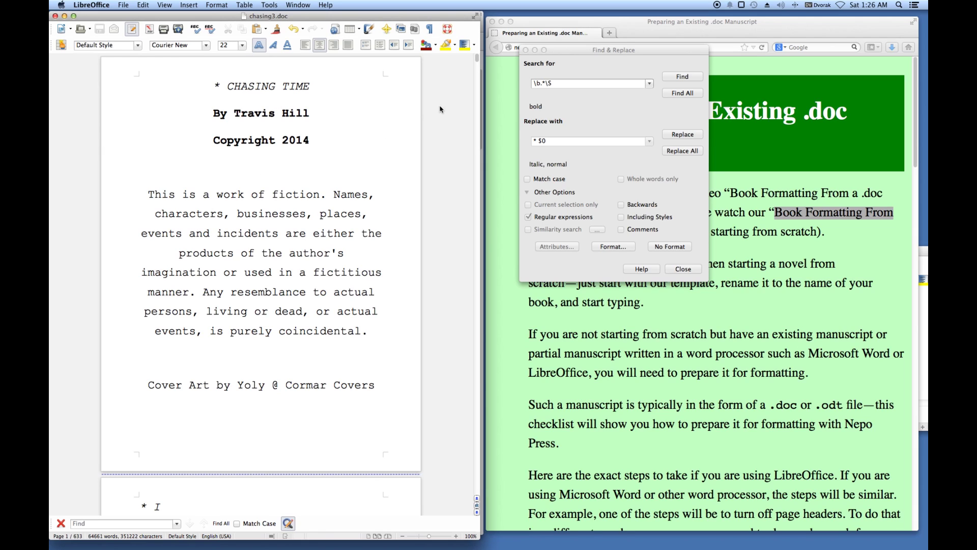
{"action": "left_click", "coordinate": [568, 56]}
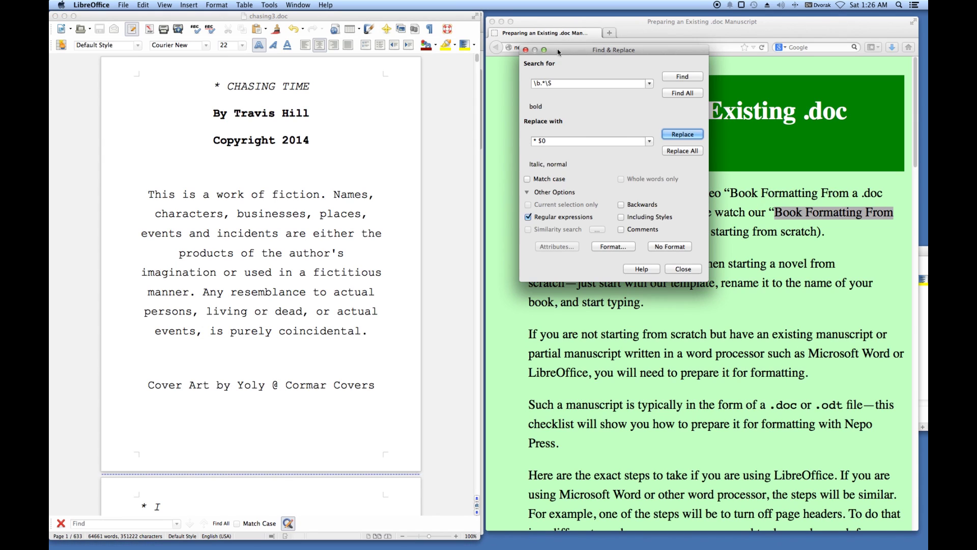
{"action": "left_click", "coordinate": [526, 49]}
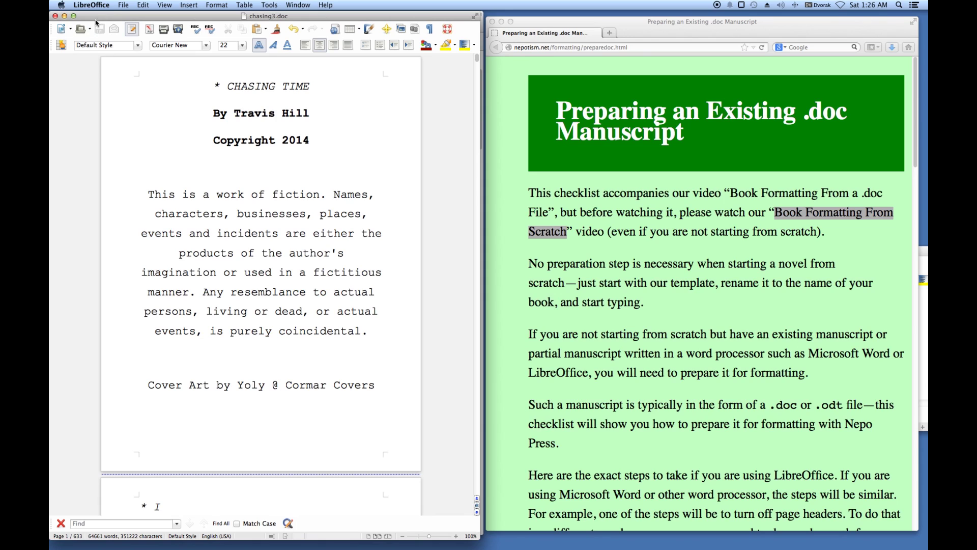
Step: Save a copy of the manuscript as chasing3.txt in the chasing3 folder, using the Text (.txt) file type
{"action": "left_click", "coordinate": [122, 5]}
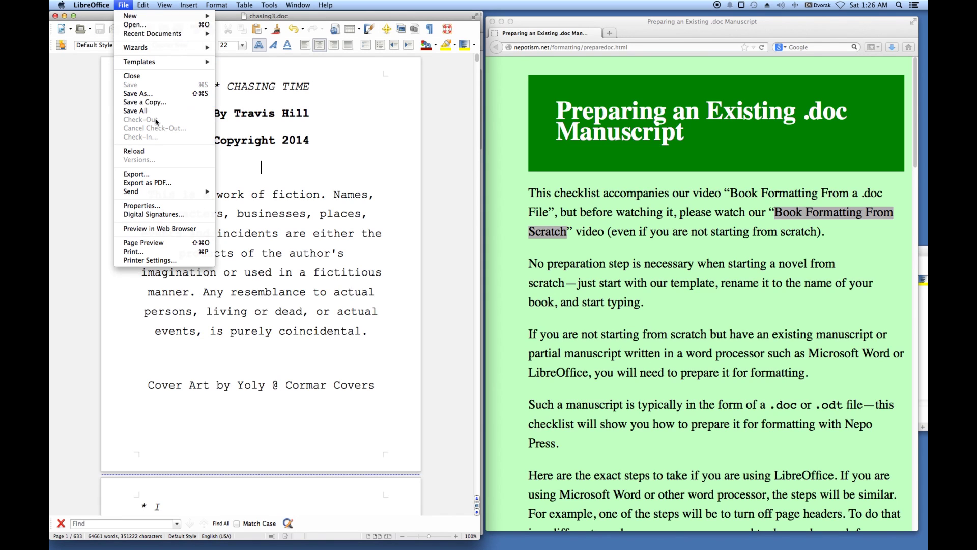
{"action": "left_click", "coordinate": [144, 102]}
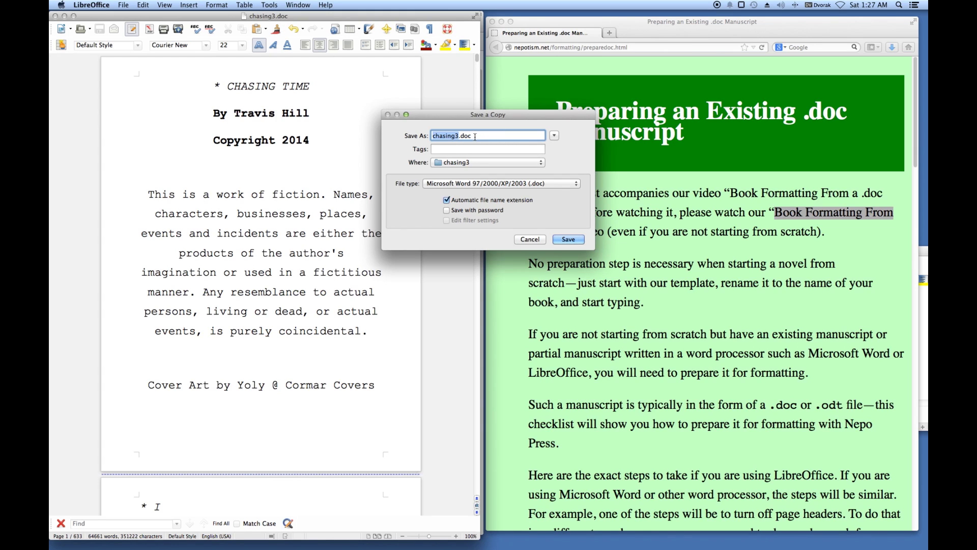
{"action": "left_click", "coordinate": [570, 184]}
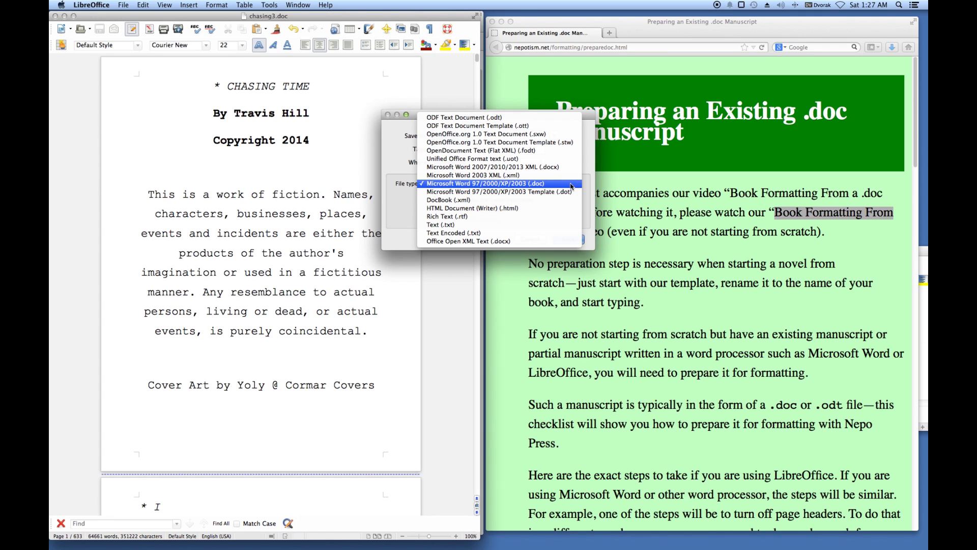
{"action": "left_click", "coordinate": [460, 226]}
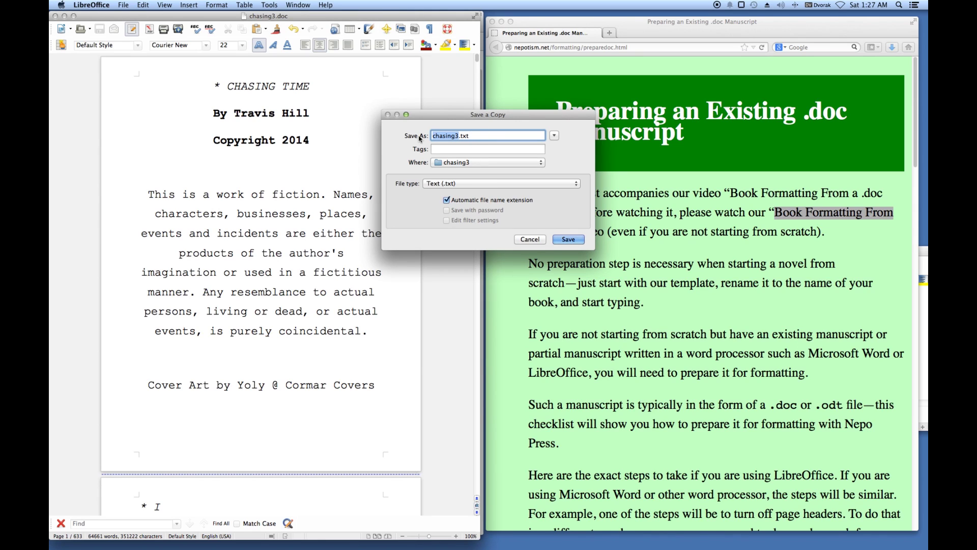
{"action": "left_click", "coordinate": [559, 239]}
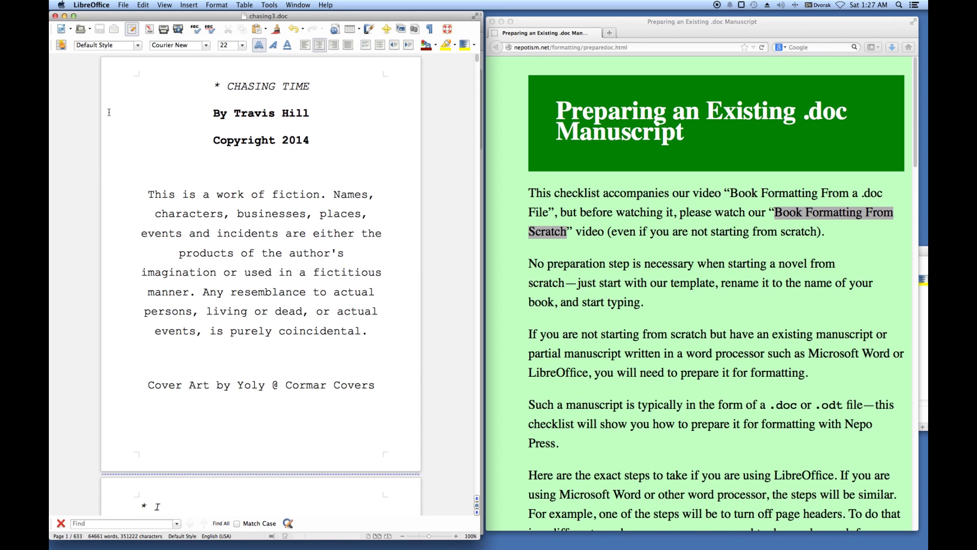
Step: Use Save As to save the manuscript as chasing3.txt with the Text (.txt) file type, replacing the existing file
{"action": "left_click", "coordinate": [122, 6]}
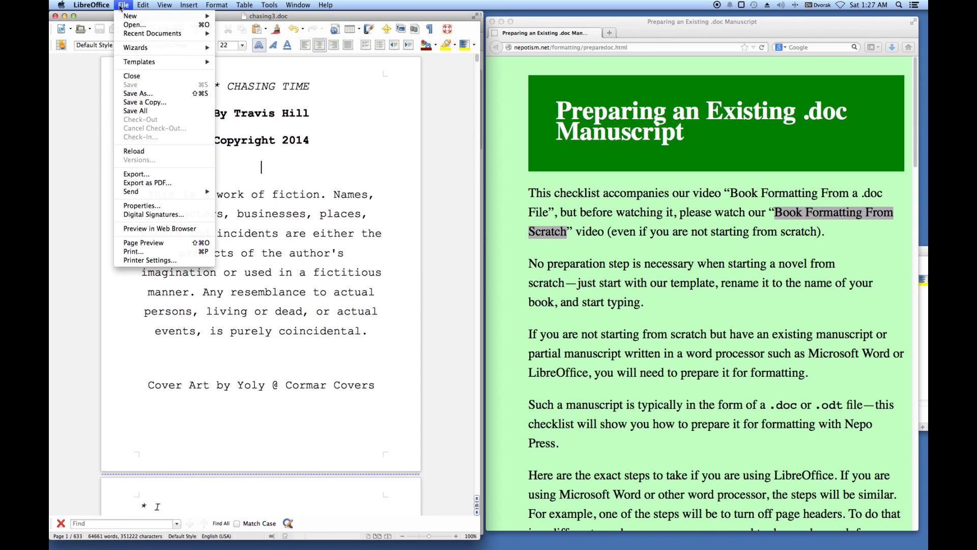
{"action": "left_click", "coordinate": [134, 95]}
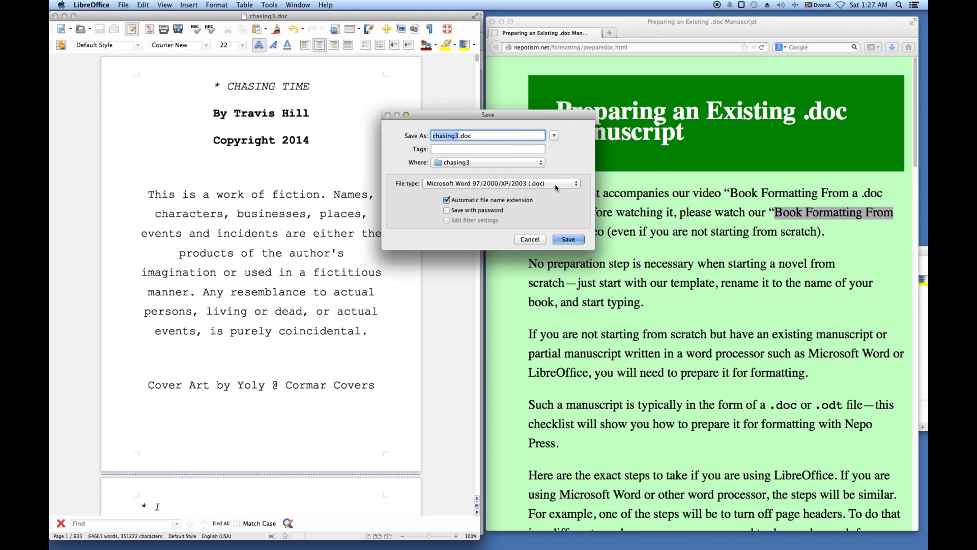
{"action": "left_click", "coordinate": [569, 188]}
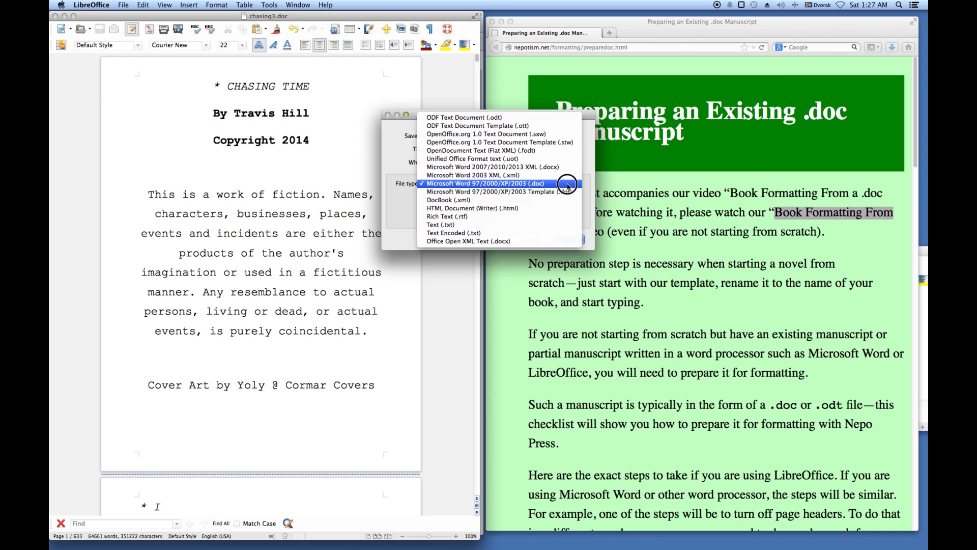
{"action": "left_click", "coordinate": [461, 225]}
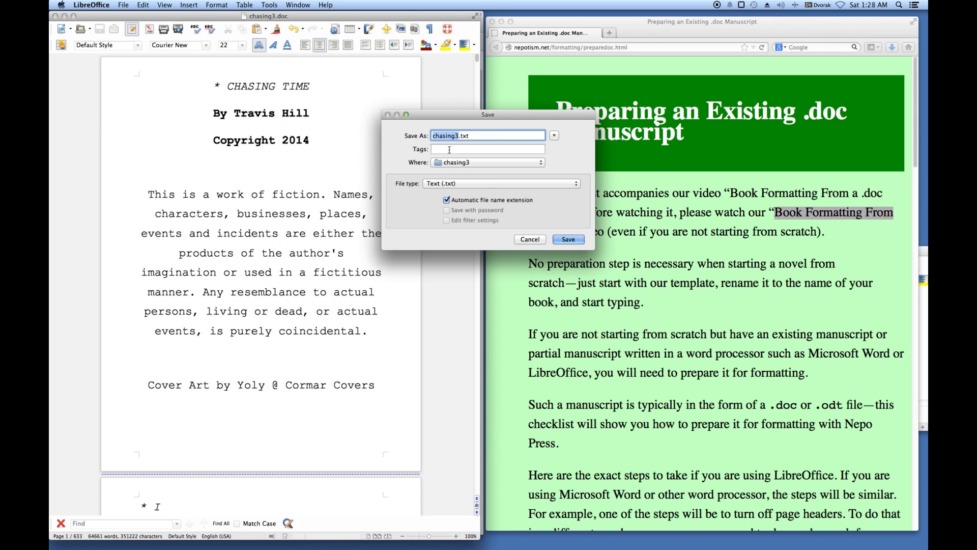
{"action": "left_click", "coordinate": [568, 241]}
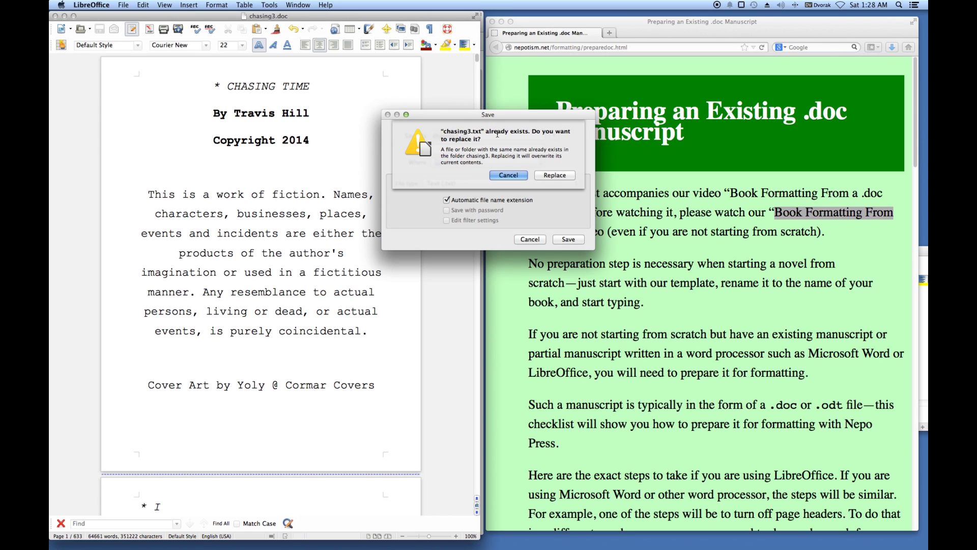
{"action": "left_click", "coordinate": [553, 176]}
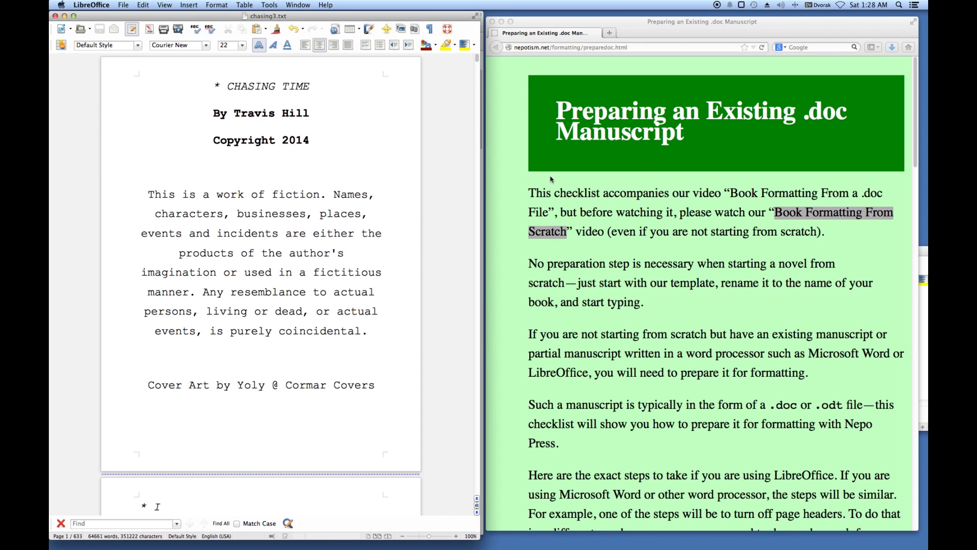
Step: Close the chasing3.txt document and reopen chasing3.doc from the chasing3 folder
{"action": "left_click", "coordinate": [305, 19]}
{"action": "left_click", "coordinate": [55, 15]}
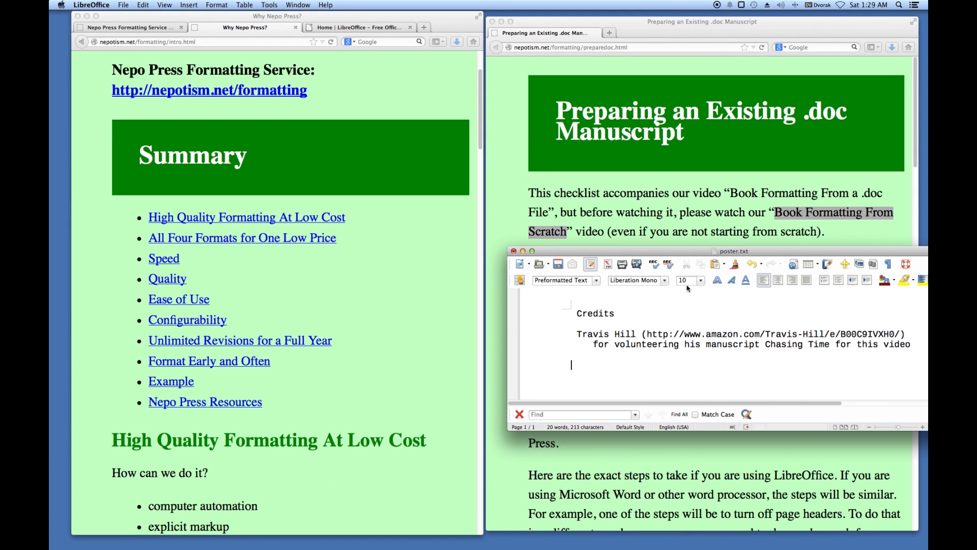
{"action": "left_click", "coordinate": [123, 6]}
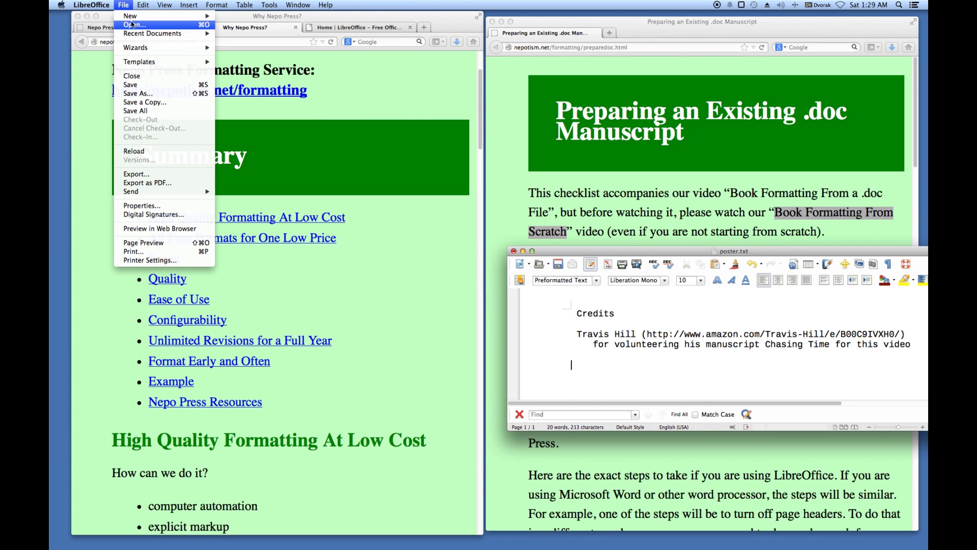
{"action": "left_click", "coordinate": [134, 25]}
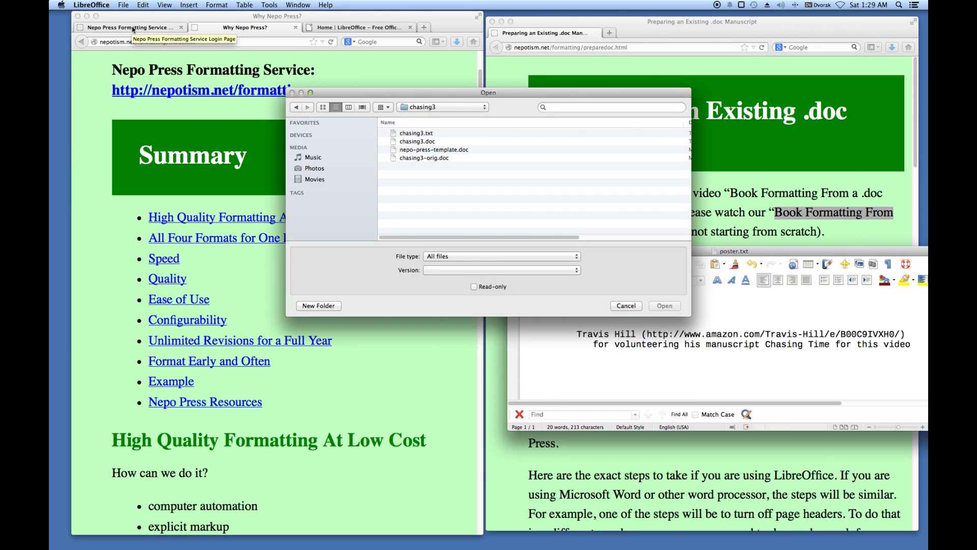
{"action": "left_click", "coordinate": [426, 142]}
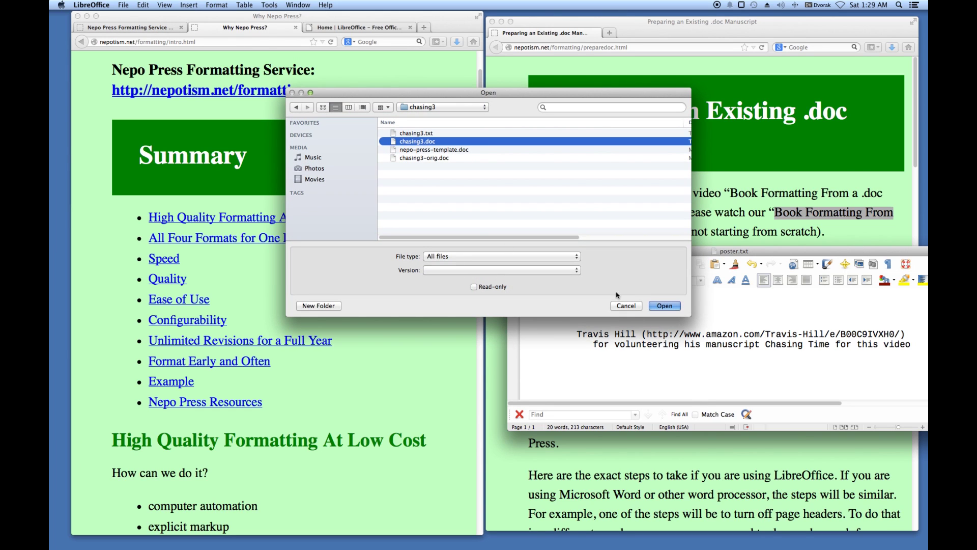
{"action": "left_click", "coordinate": [665, 306]}
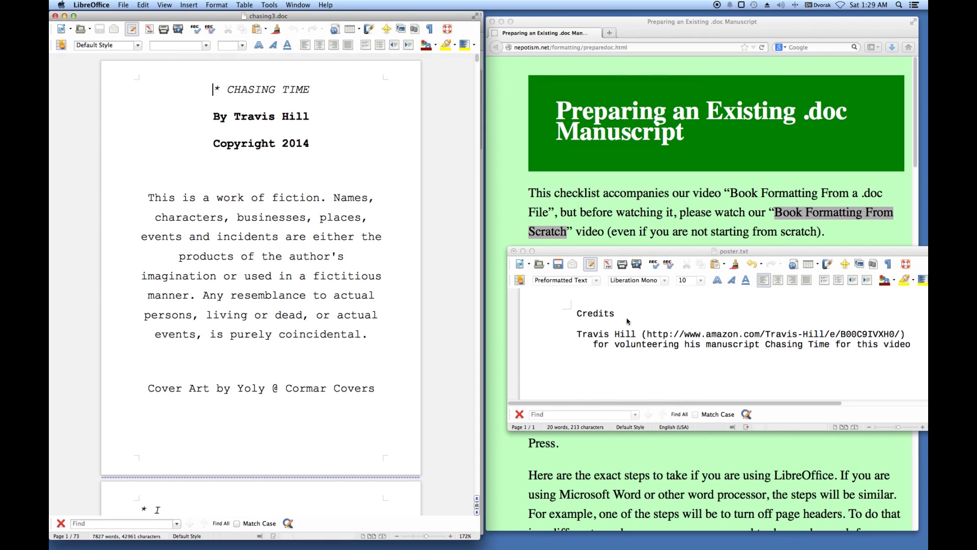
{"action": "left_click", "coordinate": [125, 5]}
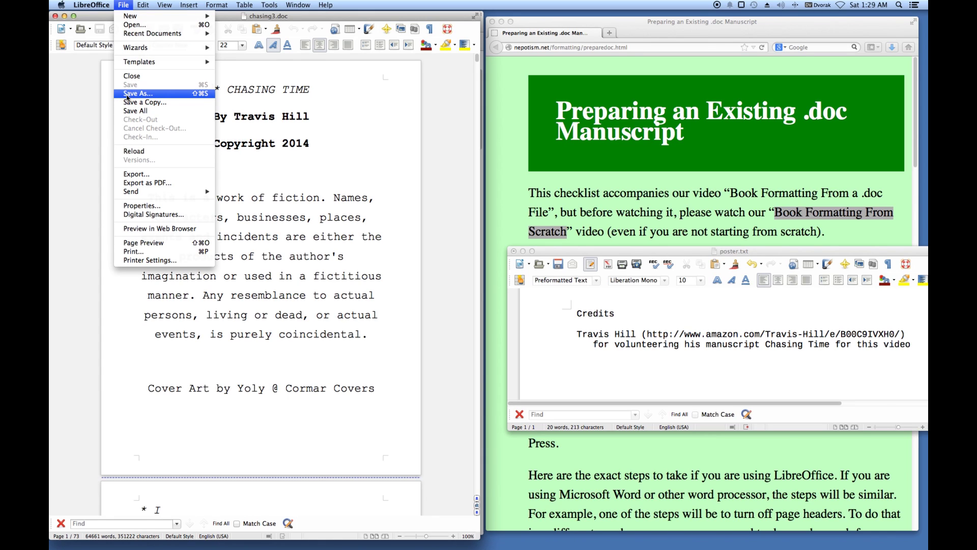
{"action": "left_click", "coordinate": [151, 92]}
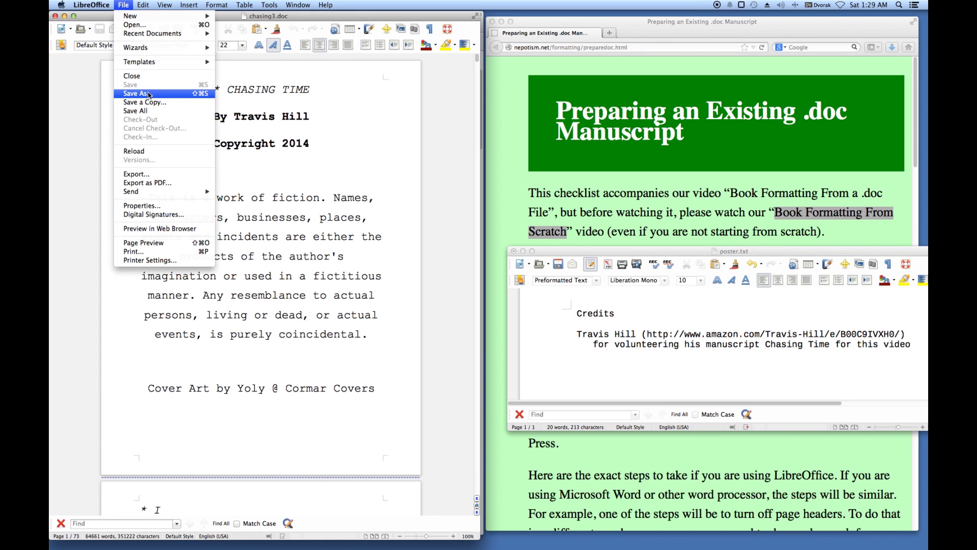
{"action": "left_click", "coordinate": [264, 176]}
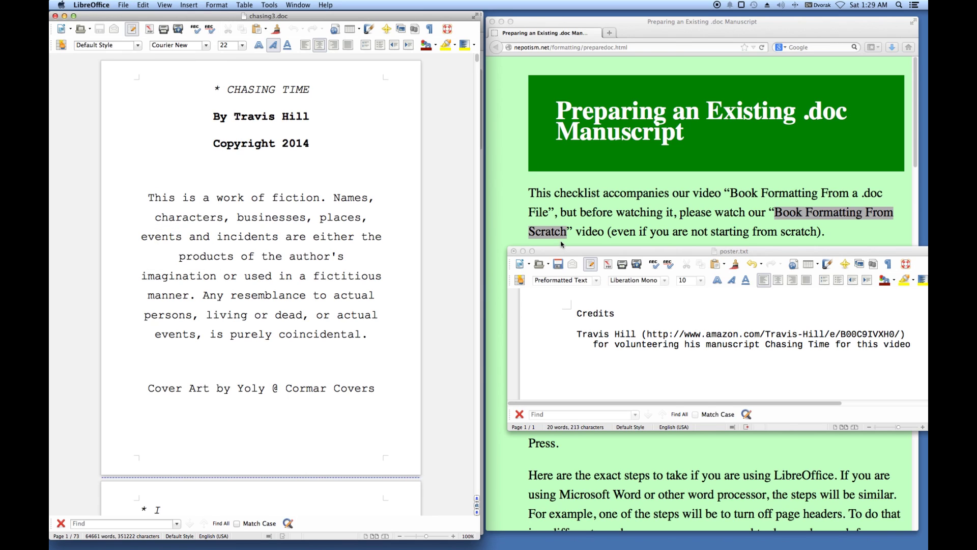
Step: Move the poster.txt credits window over the manuscript, and review the closing section of the preparation checklist in Firefox
{"action": "left_click_drag", "start_coordinate": [571, 251], "coordinate": [352, 261]}
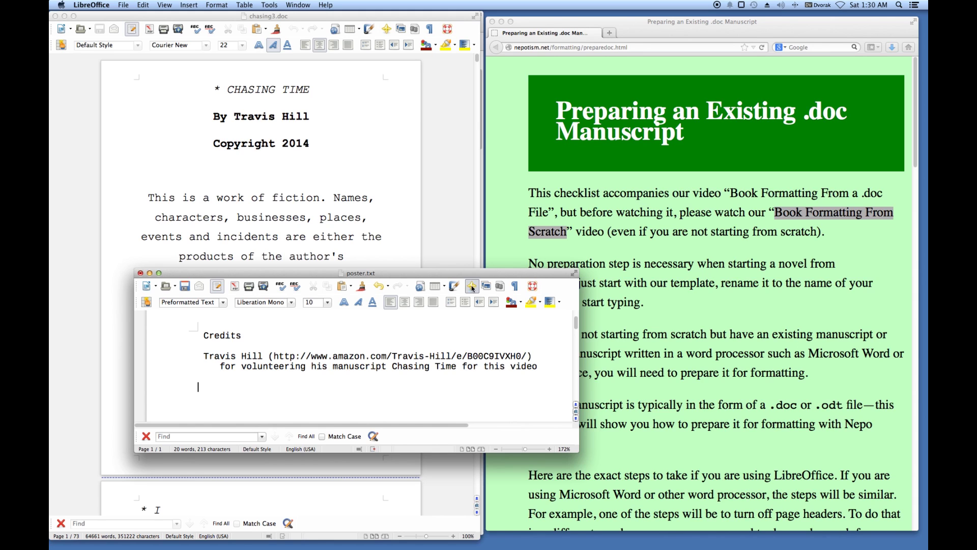
{"action": "left_click_drag", "start_coordinate": [438, 278], "coordinate": [485, 185]}
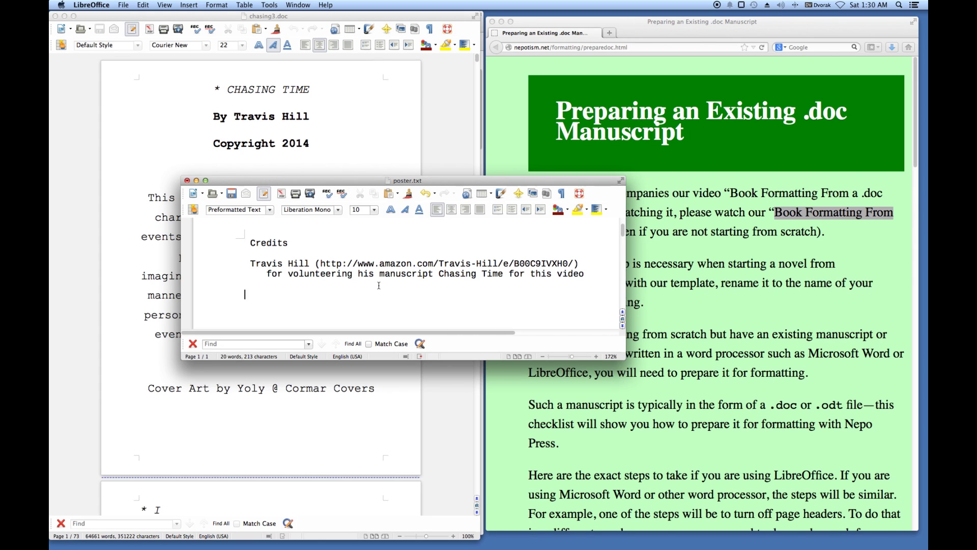
{"action": "left_click", "coordinate": [768, 288]}
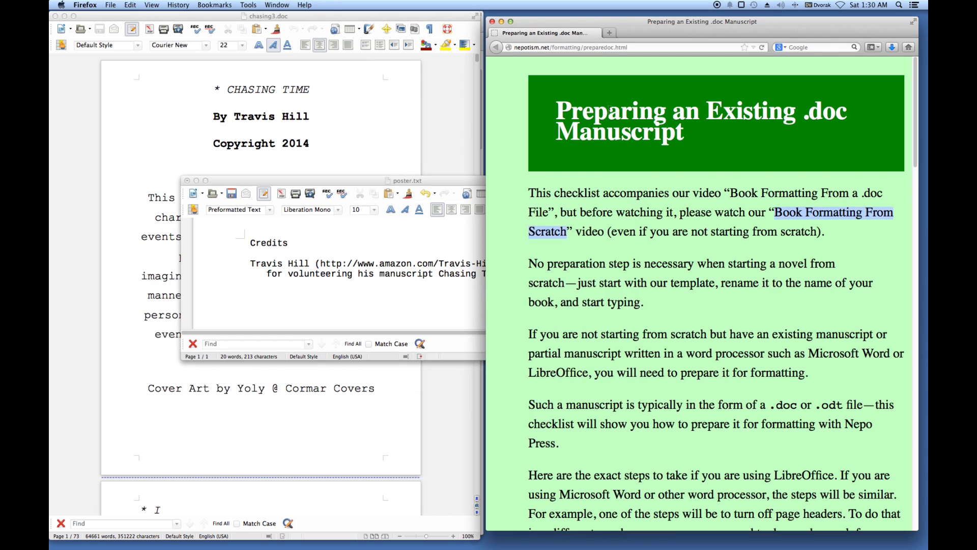
{"action": "scroll", "coordinate": [609, 113], "scroll_direction": "down", "scroll_amount": 3}
{"action": "scroll", "coordinate": [609, 113], "scroll_direction": "down", "scroll_amount": 15}
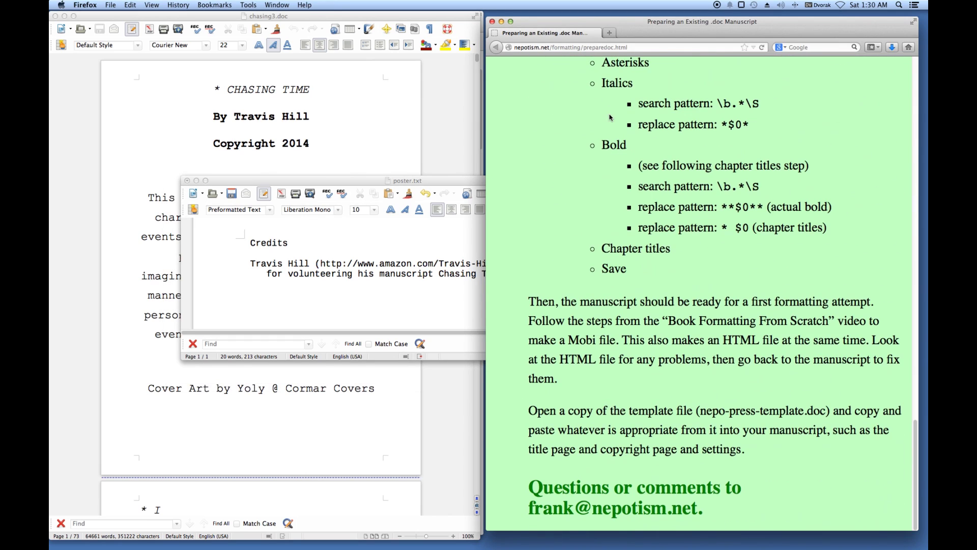